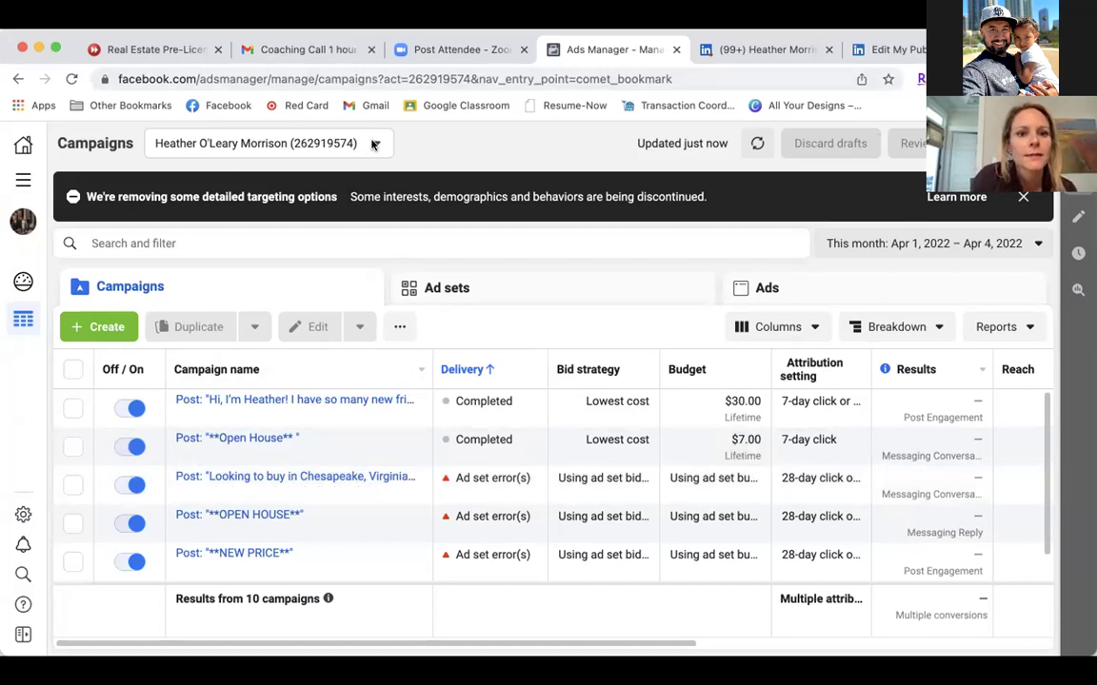
Open the ad account selector beside the Campaigns heading to see switchable accounts.
{"action": "left_click", "coordinate": [374, 144]}
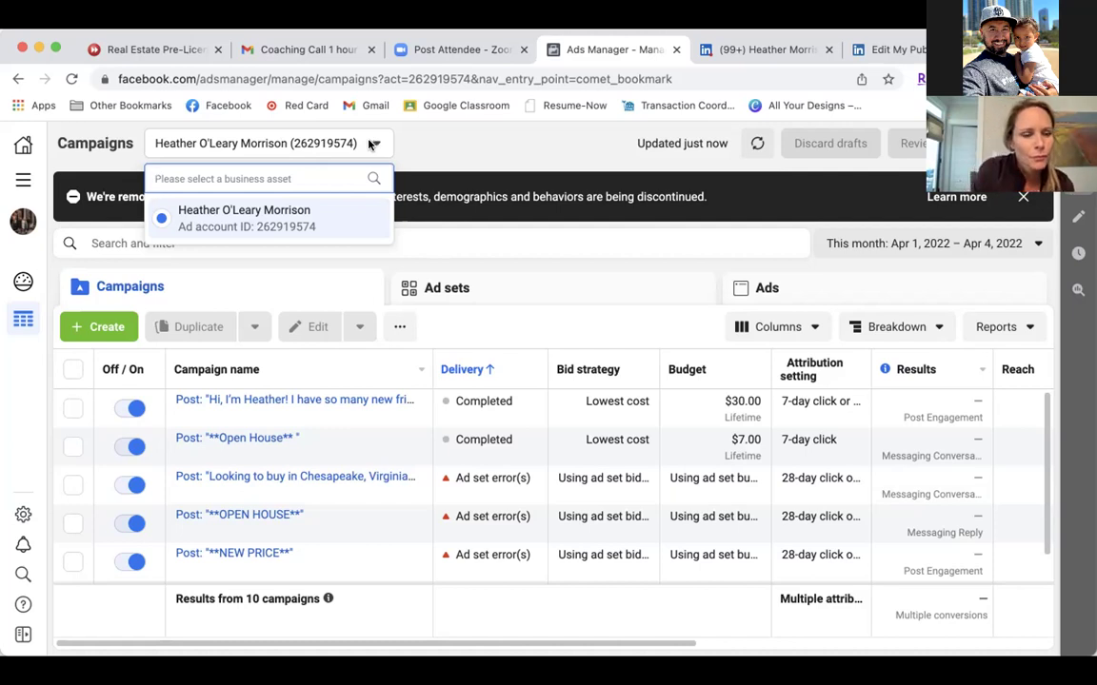
Dismiss the single-account list and bring up the All tools menu.
{"action": "left_click", "coordinate": [23, 182]}
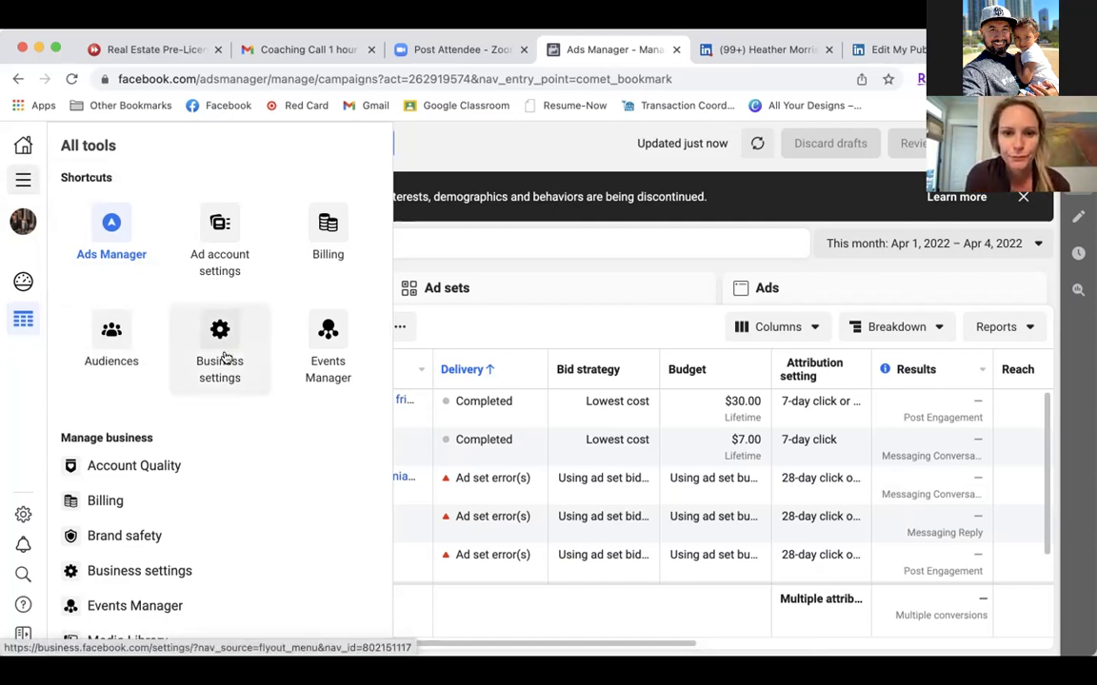
Choose the Business settings shortcut to load the Meta Business Suite overview.
{"action": "left_click", "coordinate": [226, 357]}
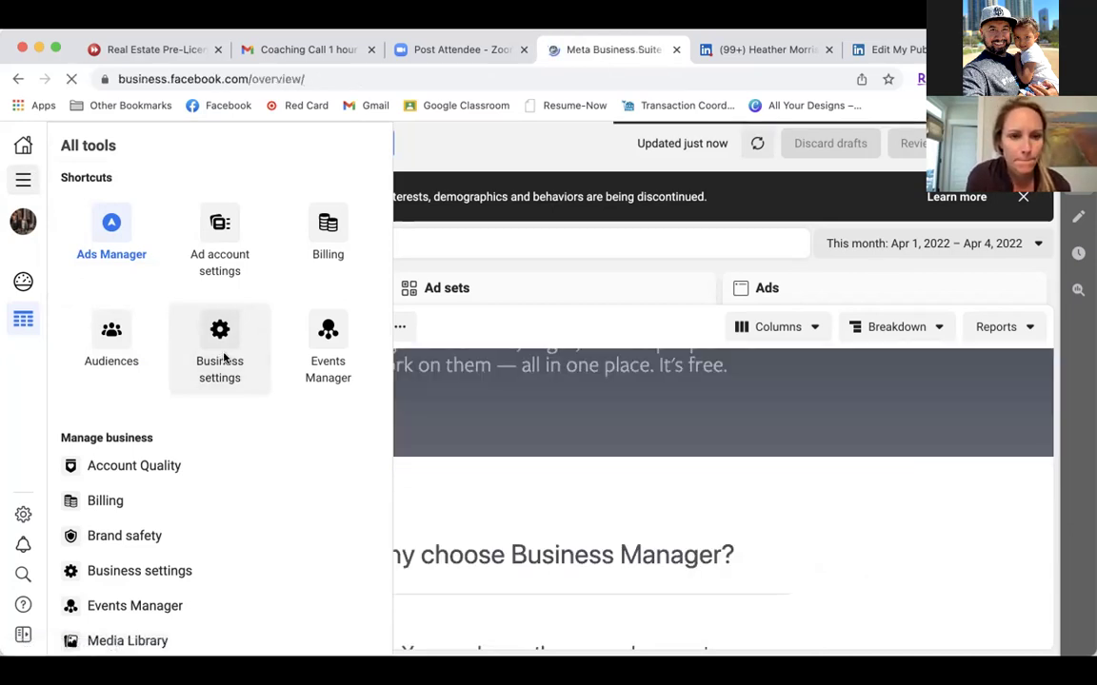
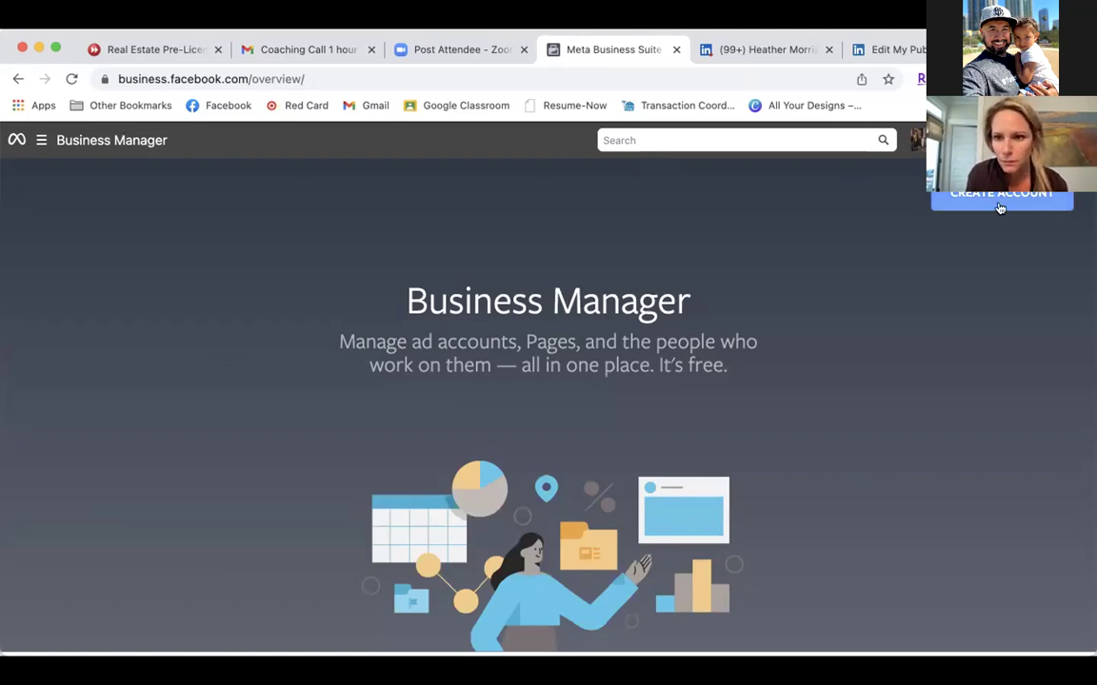
Begin creating a new Business Manager account and place the cursor in the business and account name field.
{"action": "left_click", "coordinate": [1029, 195]}
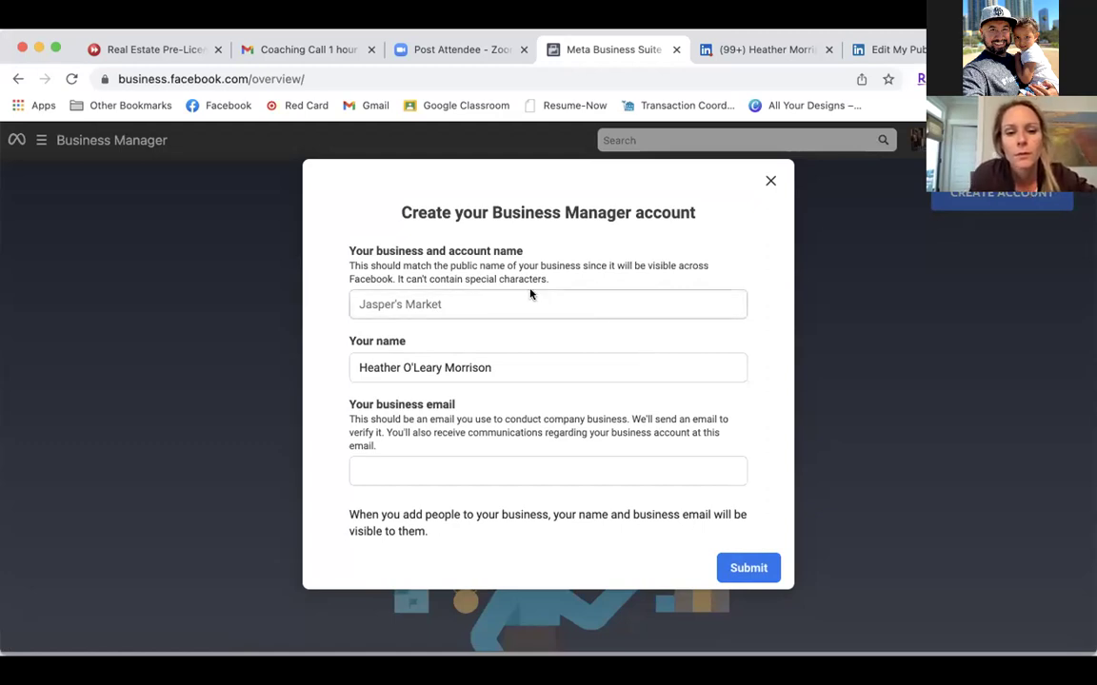
{"action": "left_click", "coordinate": [468, 300]}
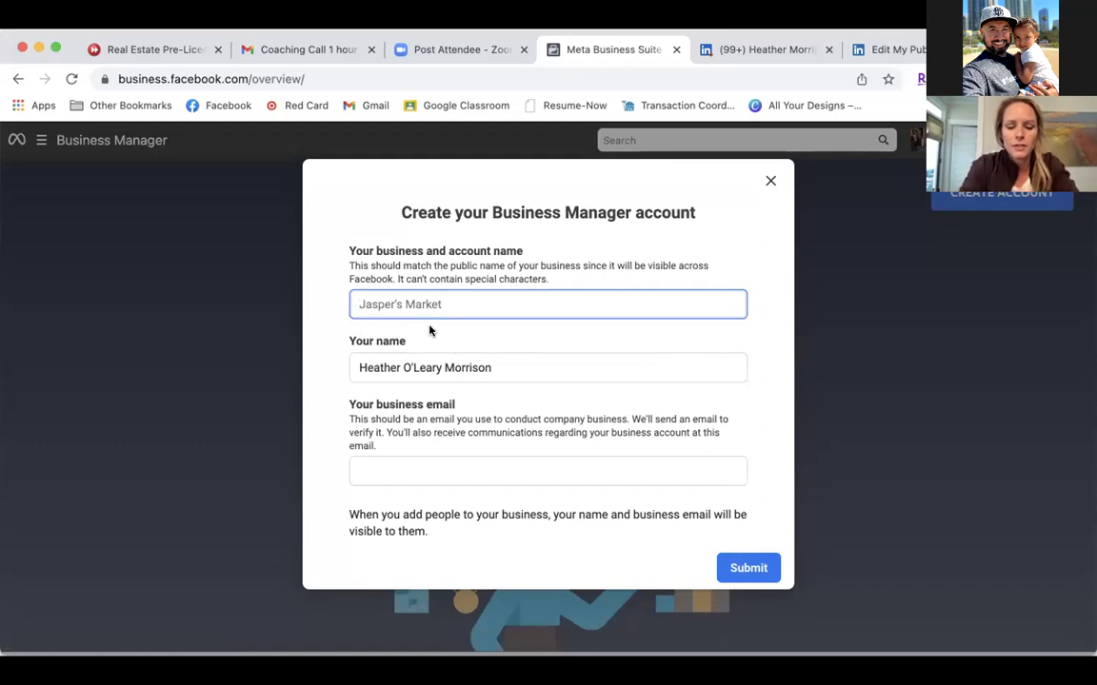
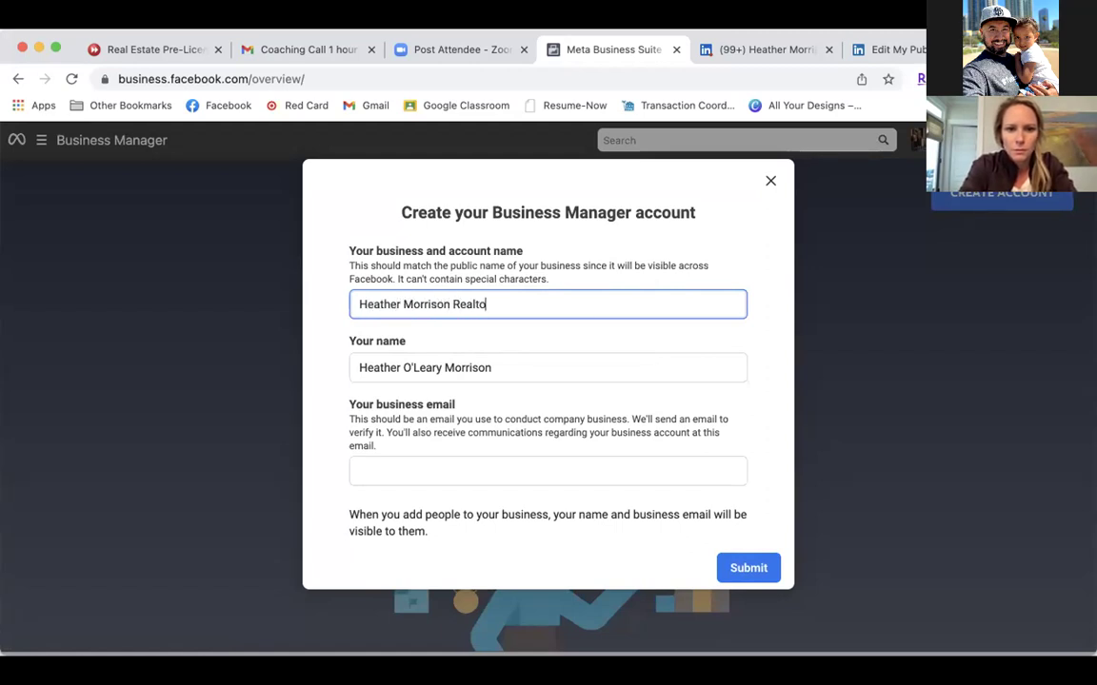
Enter the realtor business name, fixing a typo, and remove the middle name from Your name.
{"action": "left_click", "coordinate": [443, 367]}
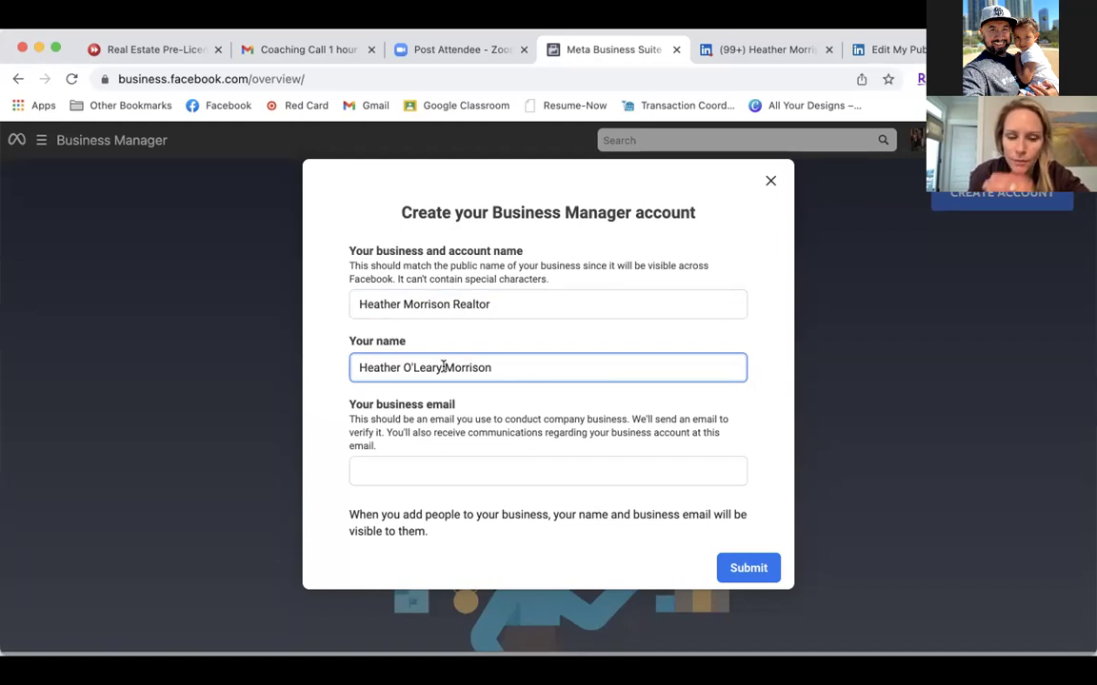
{"action": "left_click", "coordinate": [443, 367]}
{"action": "key", "text": "BackSpace"}
{"action": "key", "text": "BackSpace"}
{"action": "key", "text": "BackSpace"}
{"action": "key", "text": "BackSpace"}
{"action": "key", "text": "BackSpace"}
{"action": "key", "text": "BackSpace"}
{"action": "key", "text": "BackSpace"}
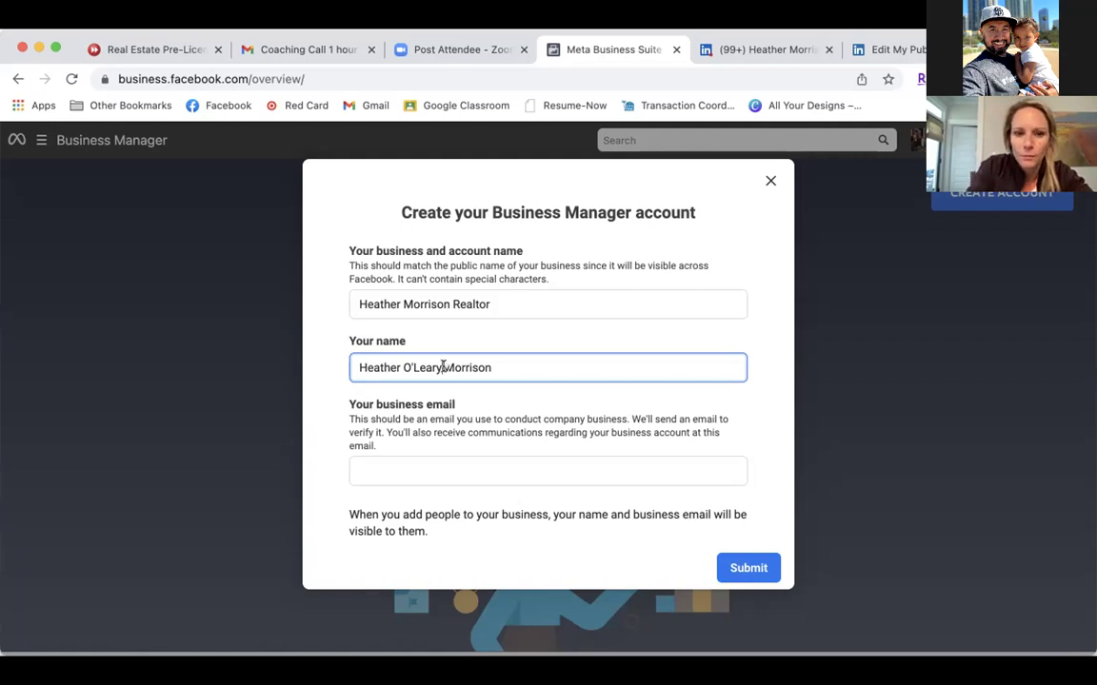
{"action": "key", "text": "BackSpace"}
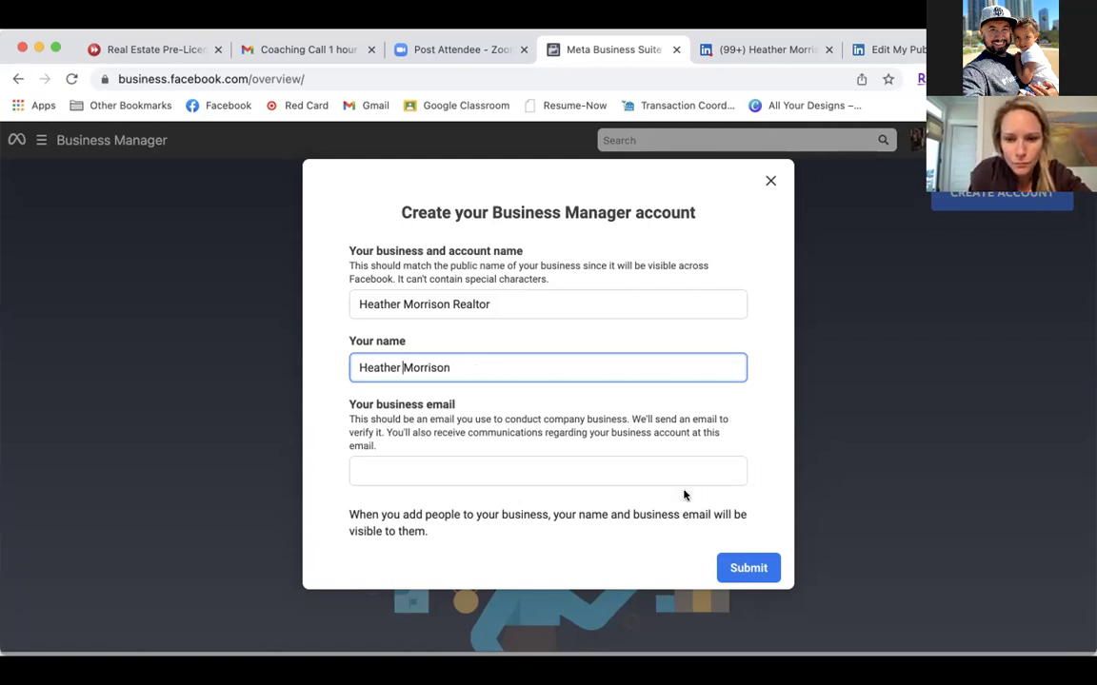
Fill in her business Gmail address and submit the new account form.
{"action": "left_click", "coordinate": [424, 469]}
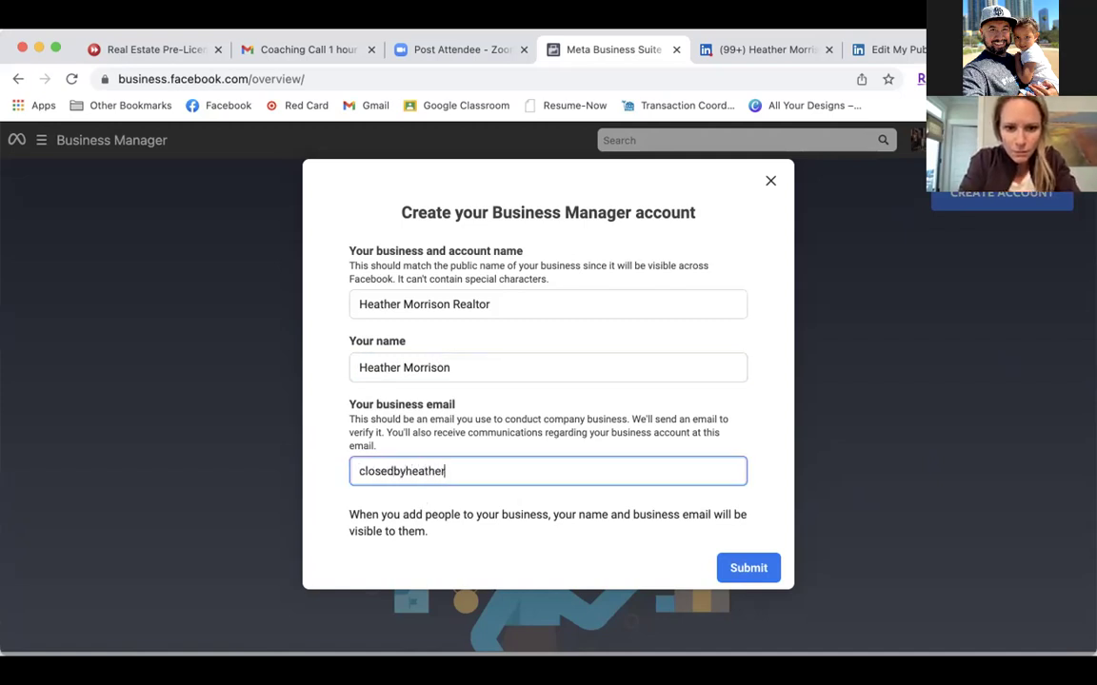
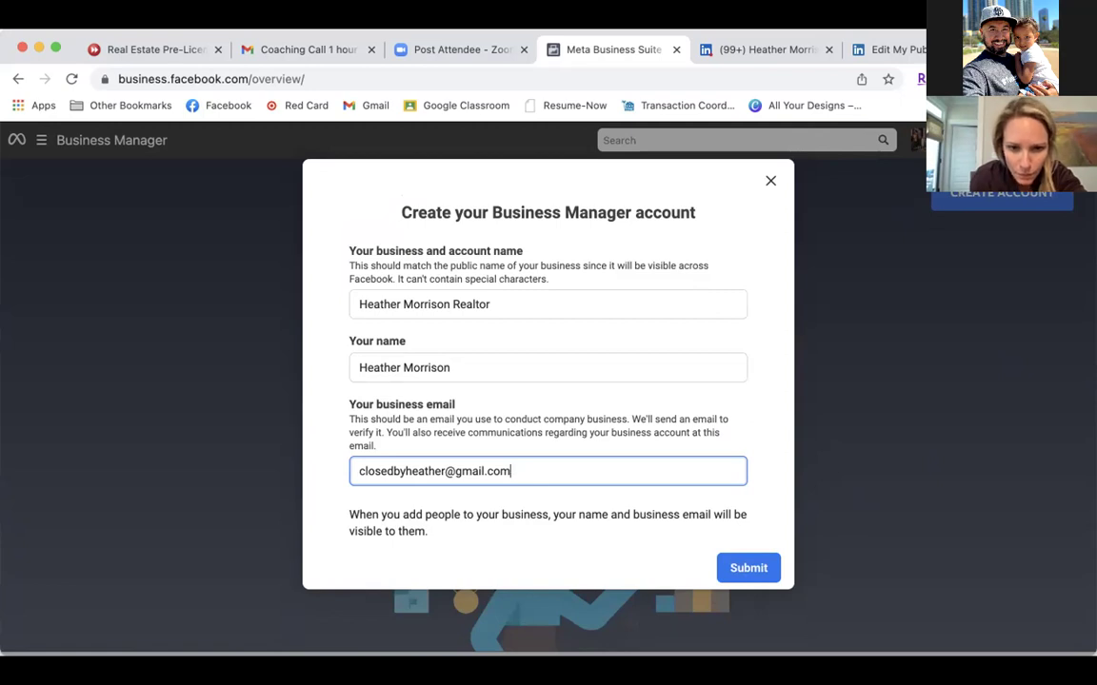
{"action": "left_click", "coordinate": [748, 569]}
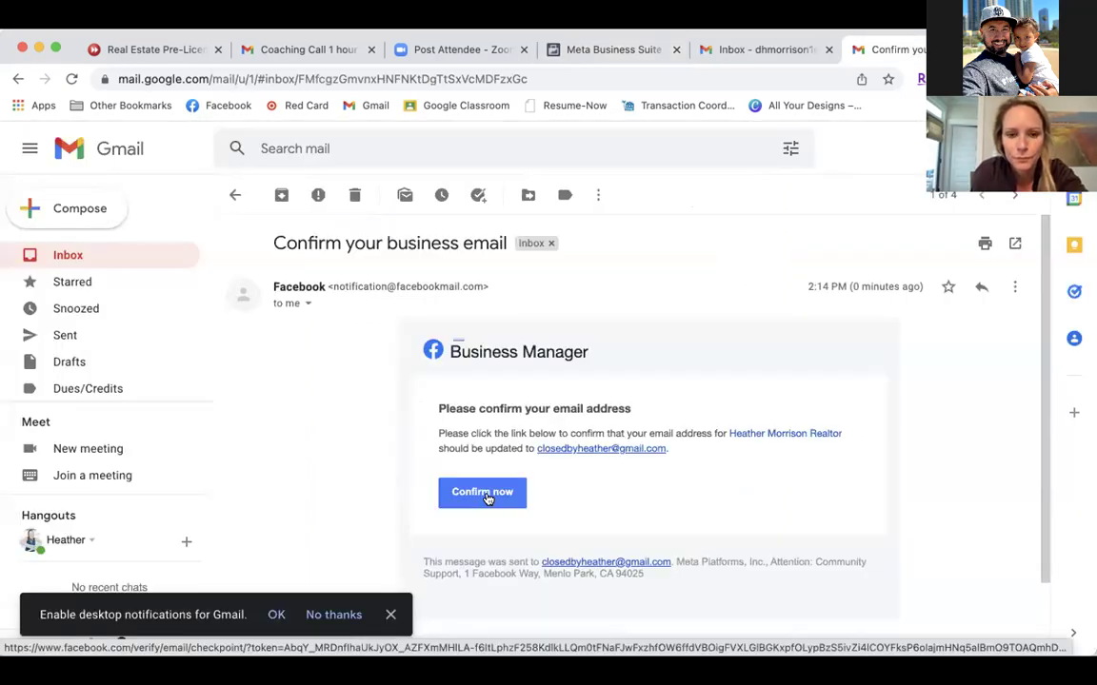
Confirm the business email from Facebook's Gmail message, closing the duplicate inbox and Business Manager tabs.
{"action": "left_click", "coordinate": [487, 498]}
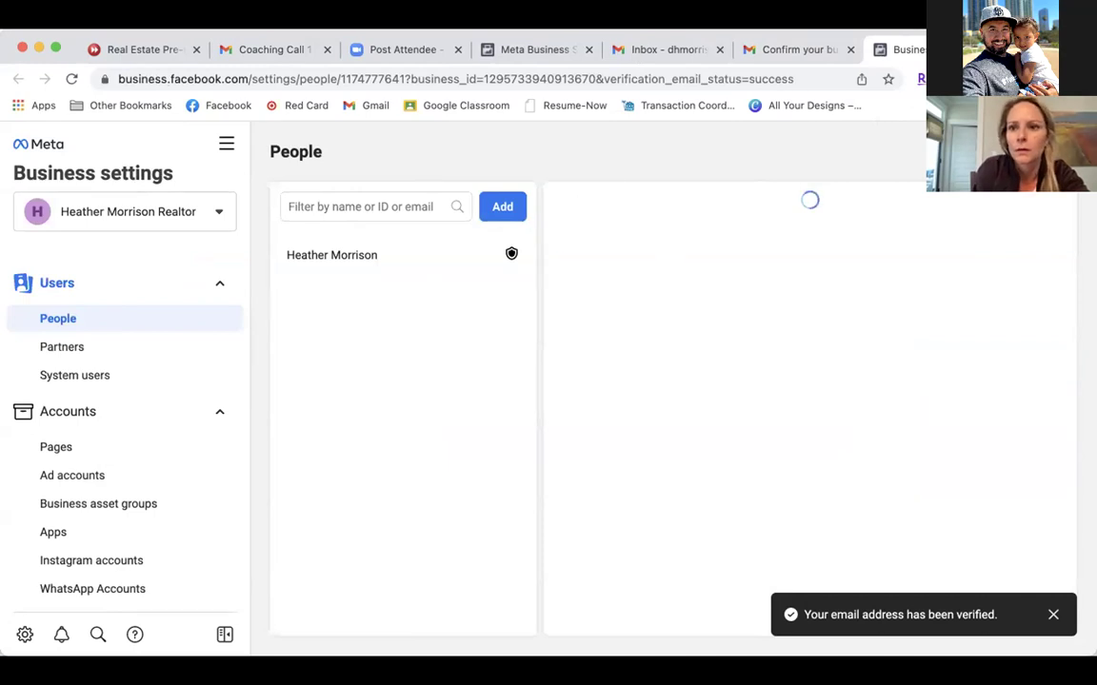
{"action": "left_click", "coordinate": [587, 58]}
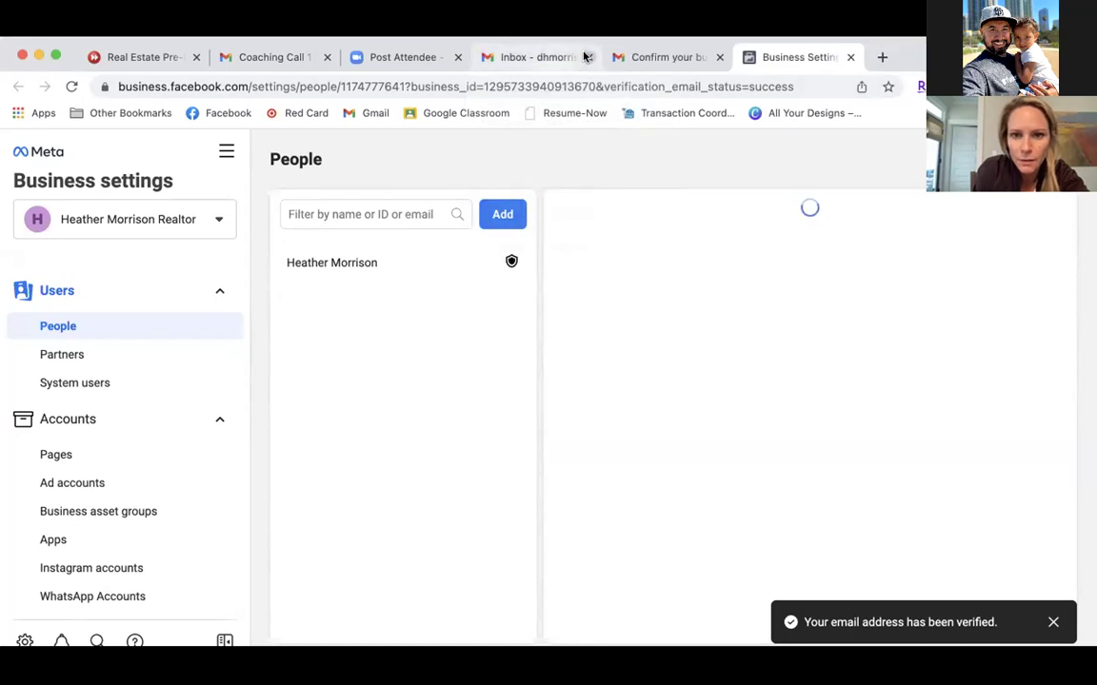
{"action": "left_click", "coordinate": [588, 58]}
{"action": "left_click", "coordinate": [935, 57]}
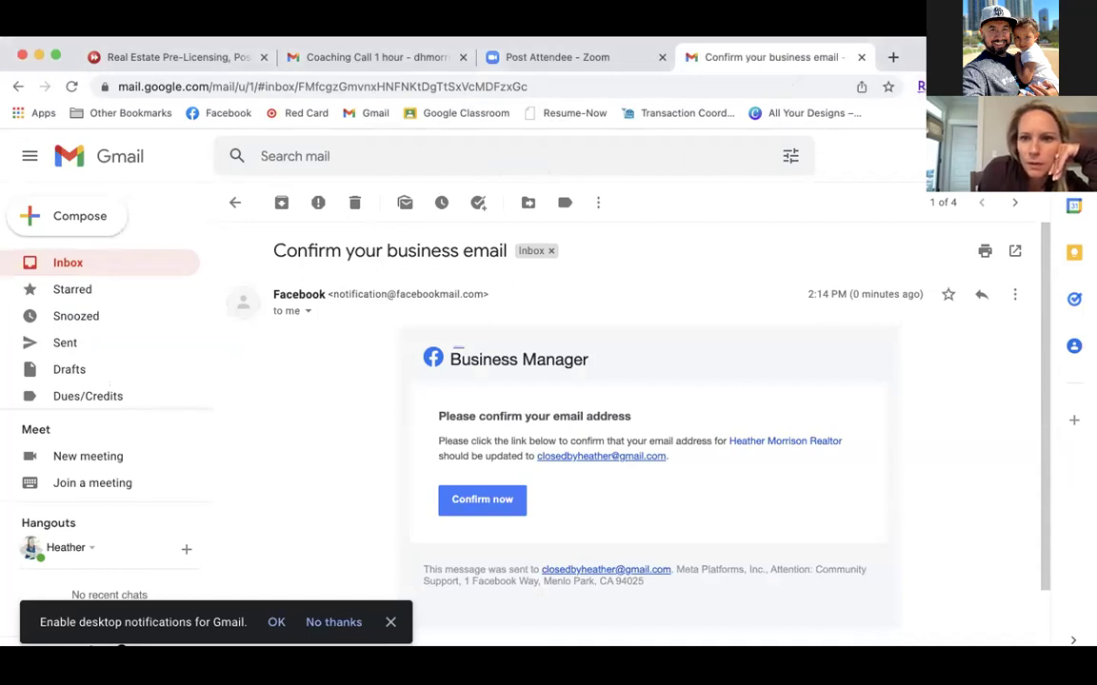
{"action": "left_click", "coordinate": [474, 501]}
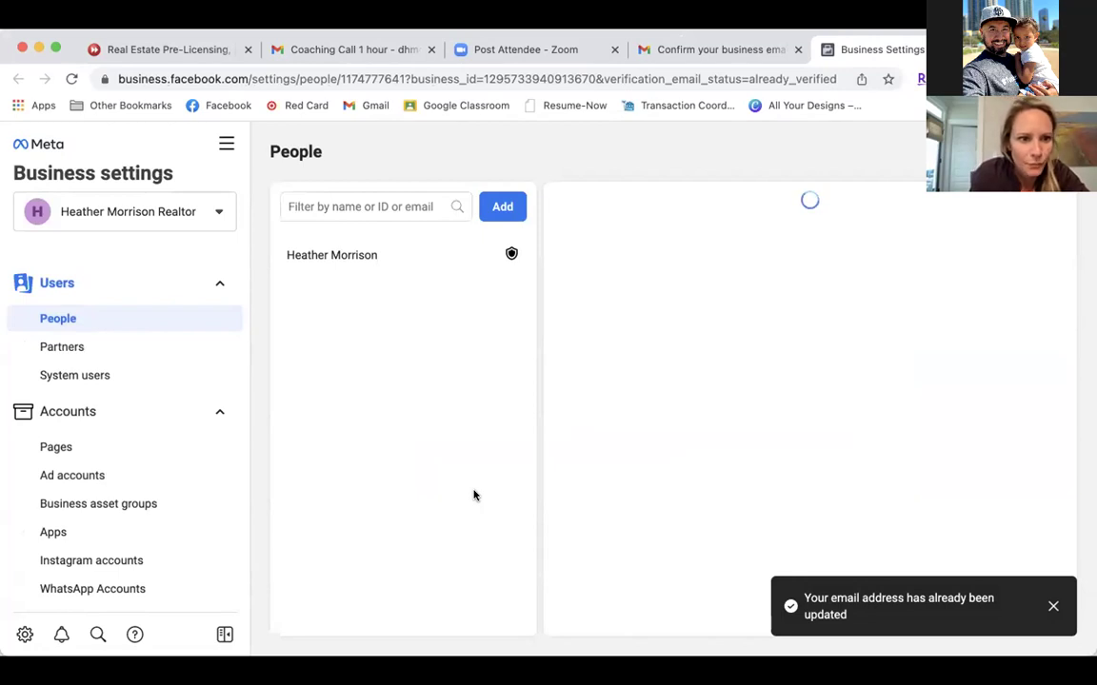
Add her Charleston Area Realtor Facebook Page under Pages by searching her name and selecting it.
{"action": "left_click", "coordinate": [68, 455]}
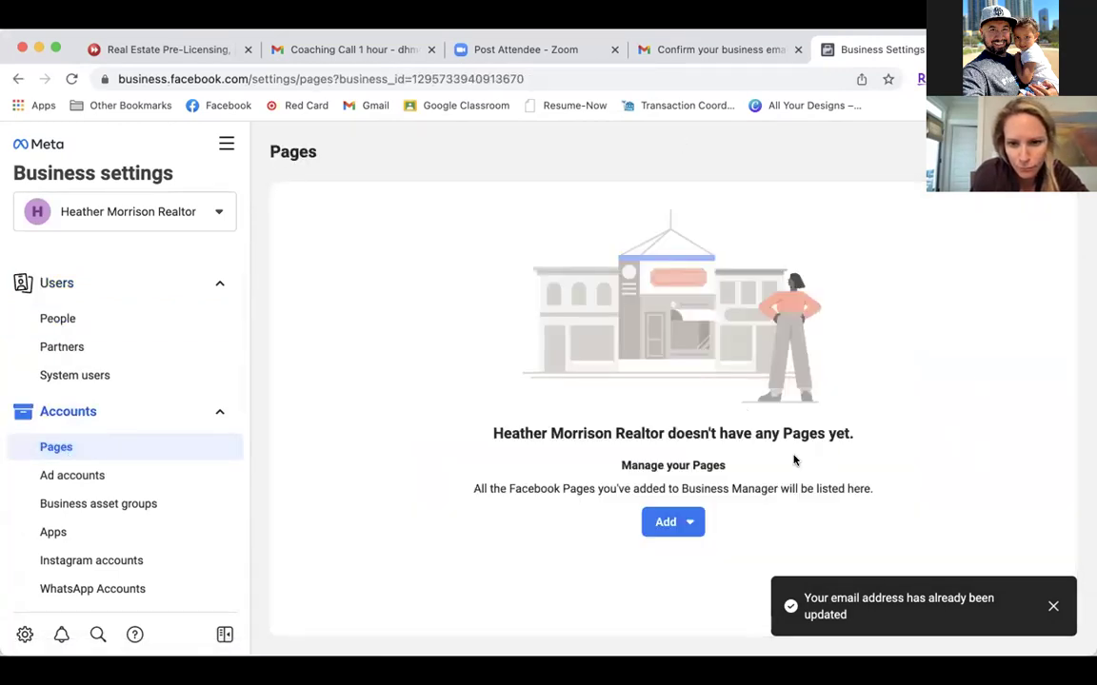
{"action": "left_click", "coordinate": [666, 521]}
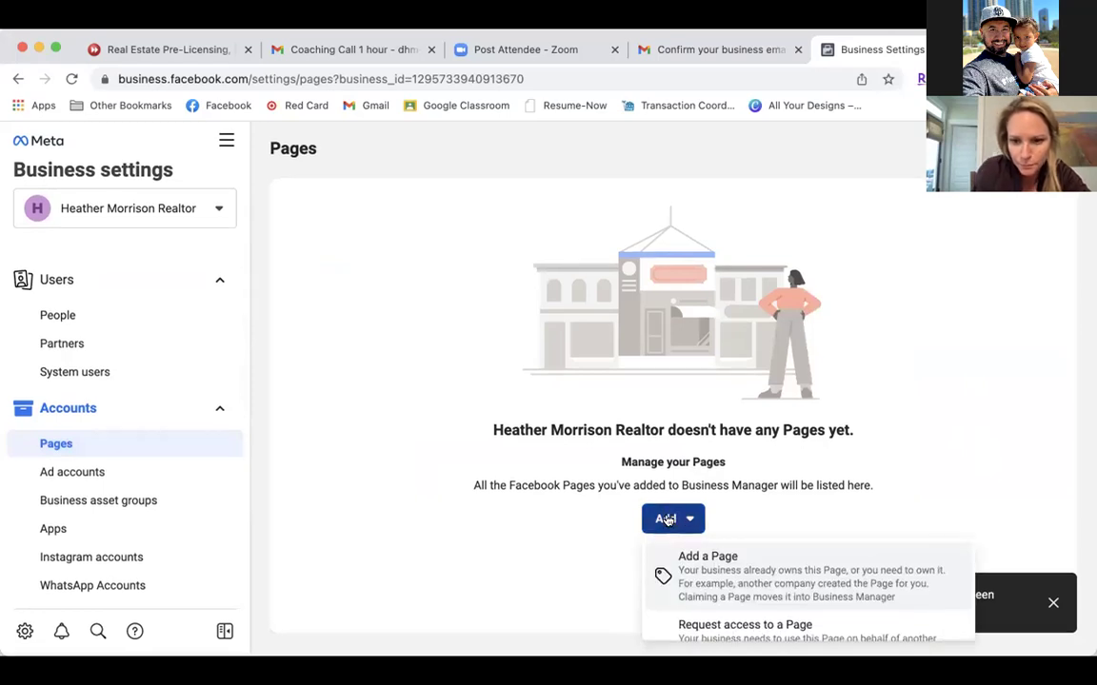
{"action": "left_click", "coordinate": [731, 591]}
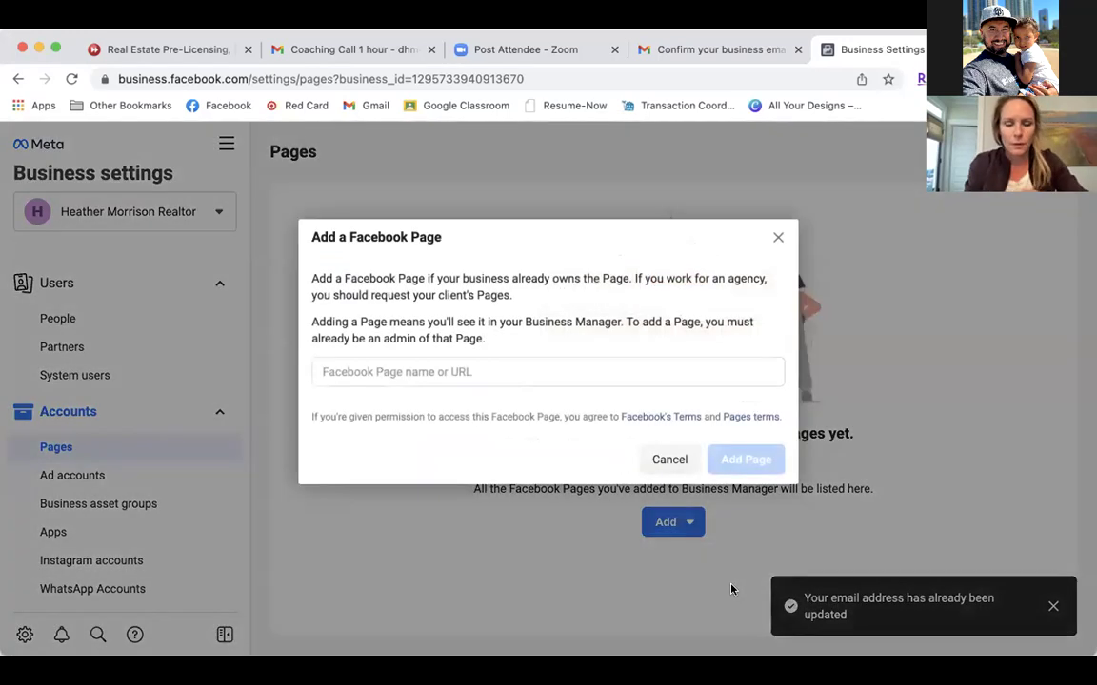
{"action": "left_click", "coordinate": [558, 371]}
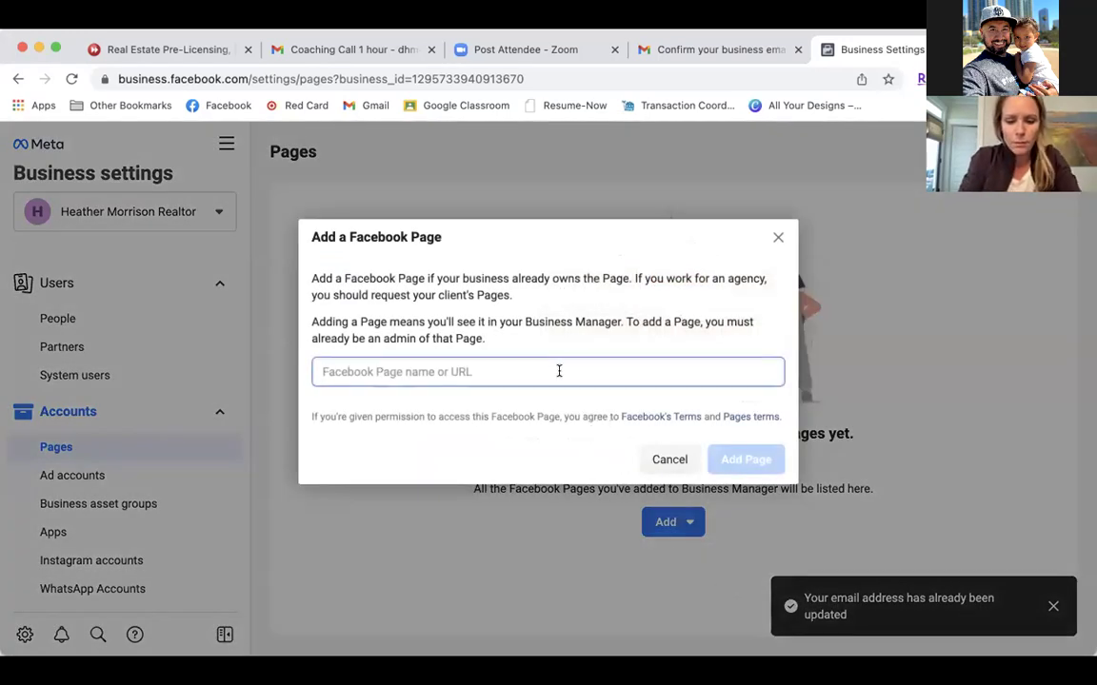
{"action": "type", "text": "heather"}
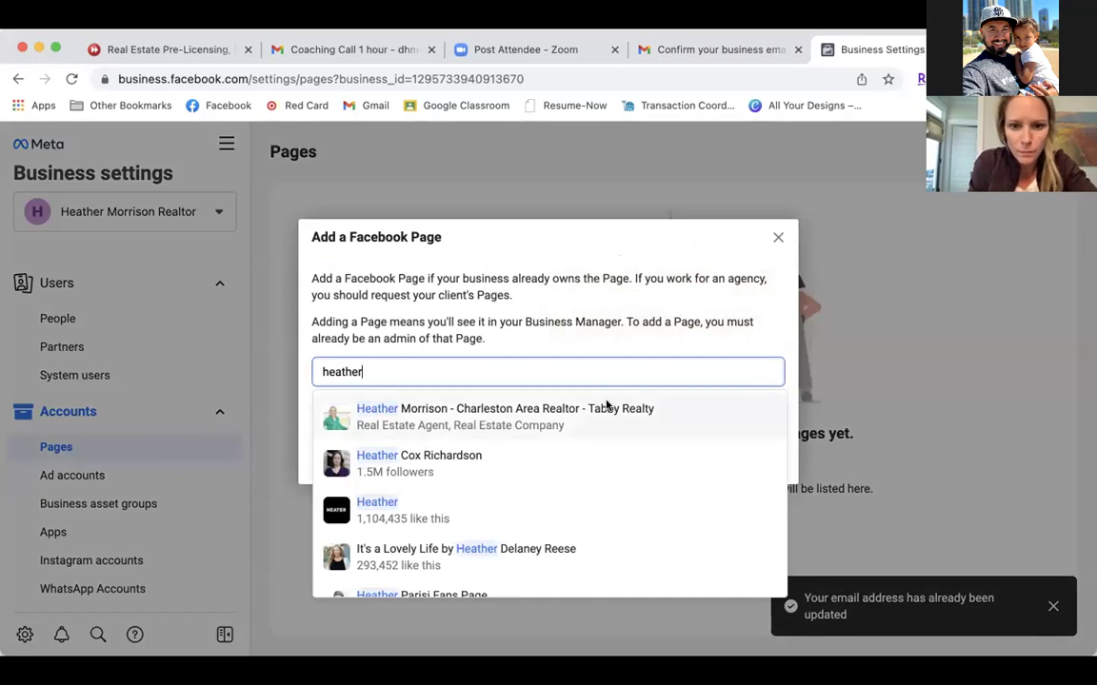
{"action": "left_click", "coordinate": [602, 406]}
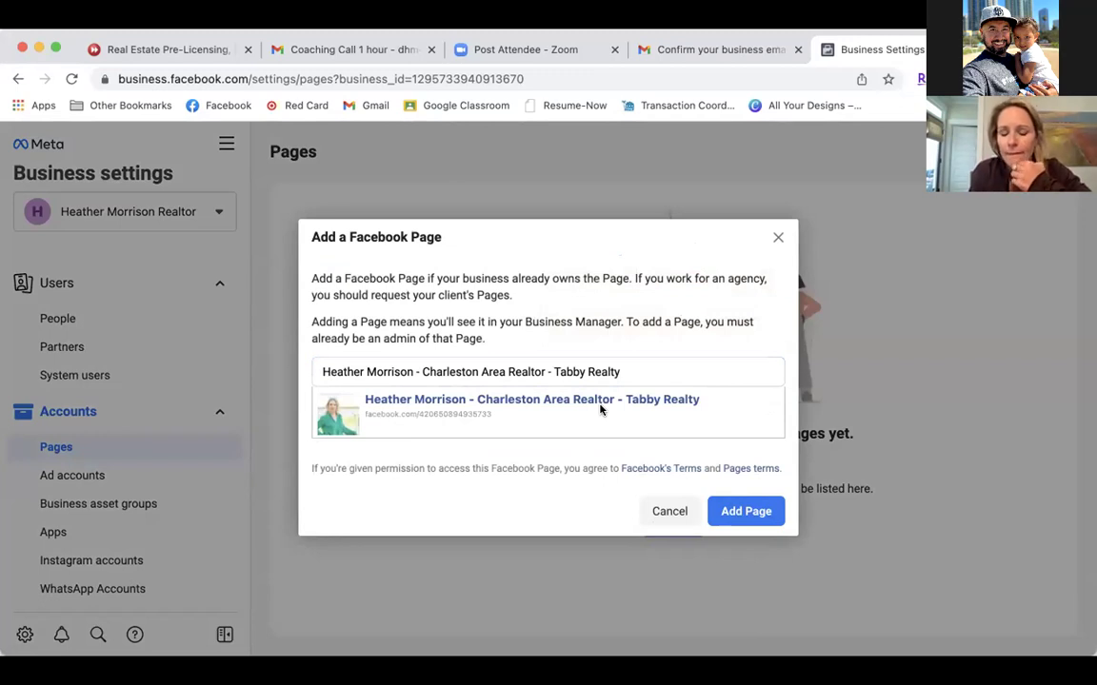
{"action": "left_click", "coordinate": [735, 513]}
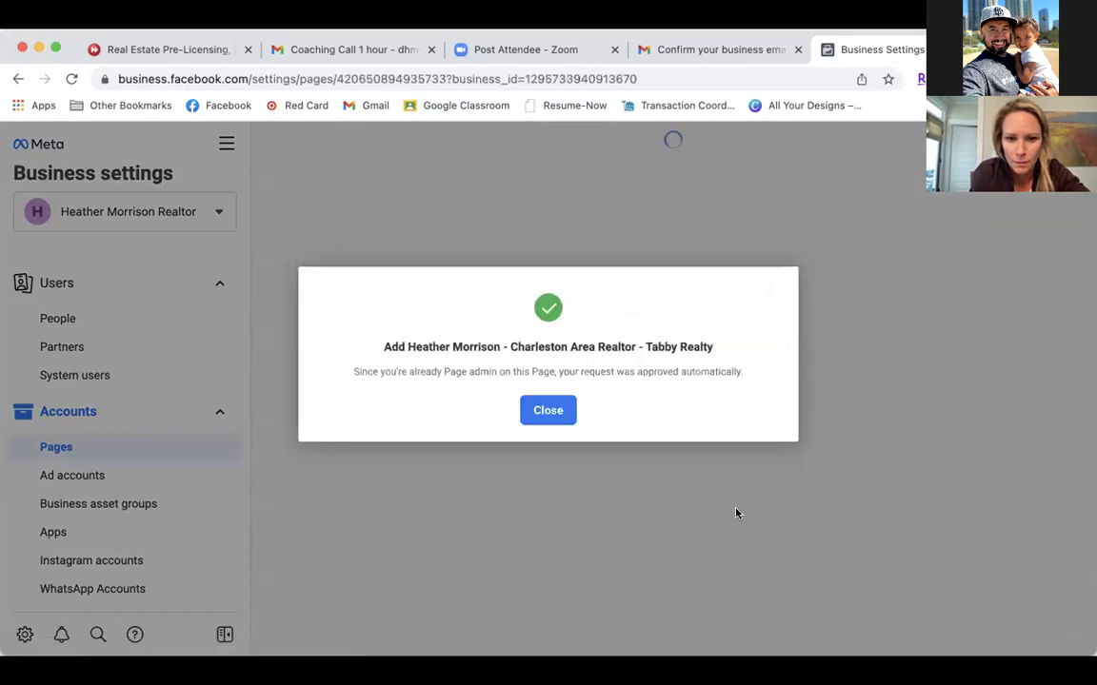
{"action": "left_click", "coordinate": [550, 408]}
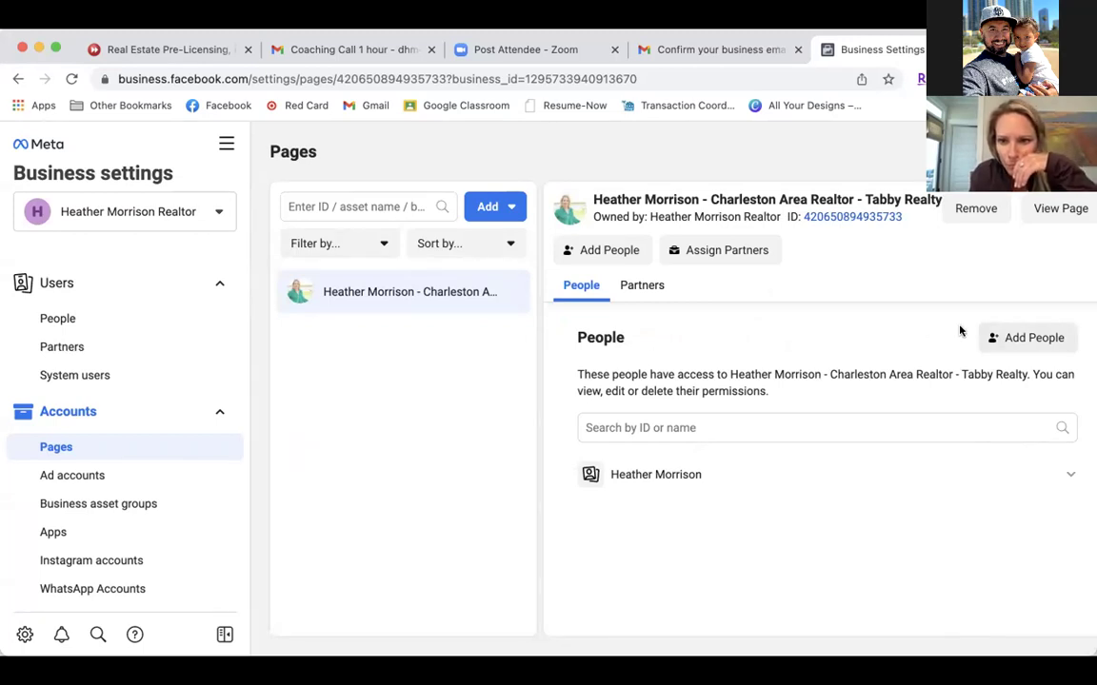
Assign her to the Charleston Area Realtor Page with full Manage Page control.
{"action": "left_click", "coordinate": [631, 428]}
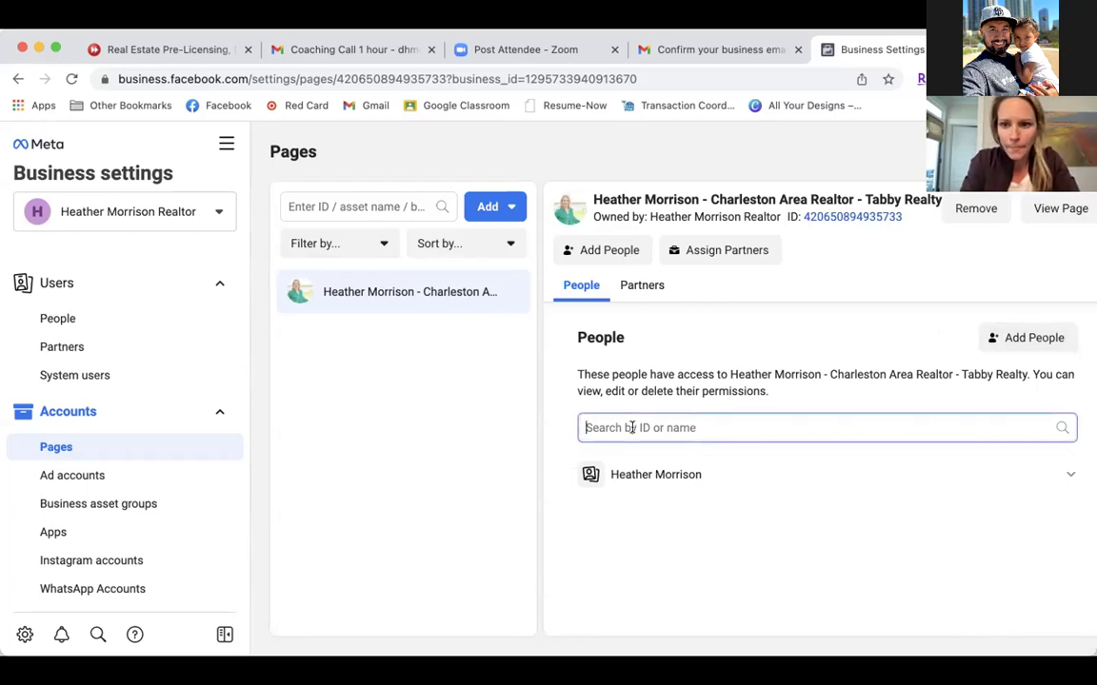
{"action": "left_click", "coordinate": [1038, 341]}
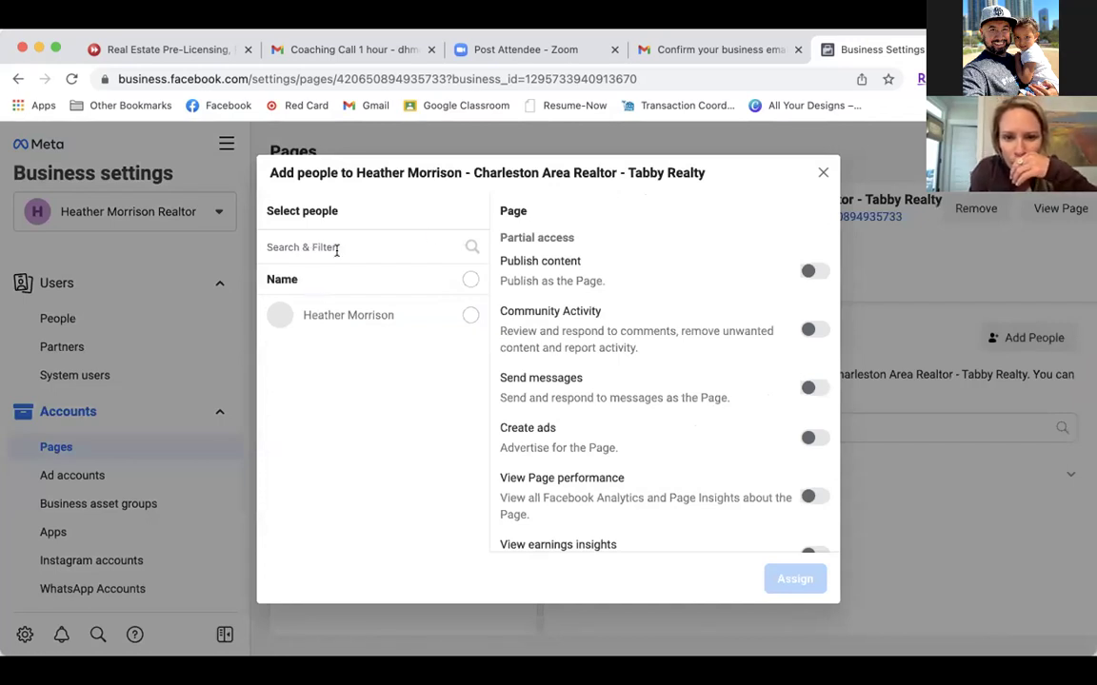
{"action": "left_click", "coordinate": [469, 317]}
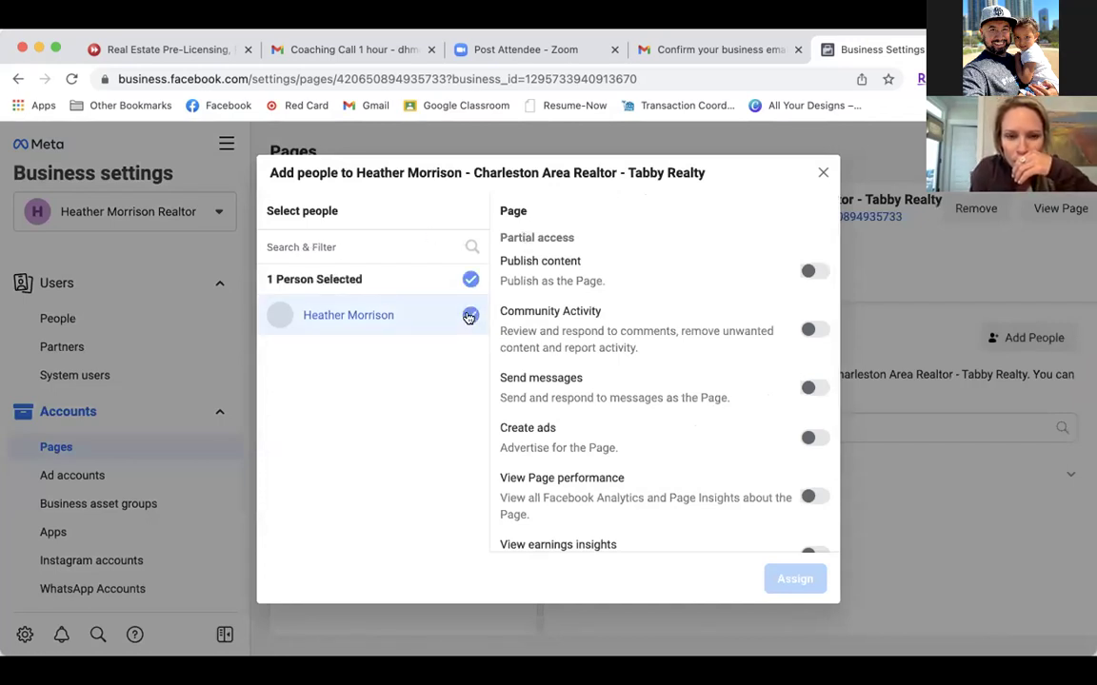
{"action": "scroll", "coordinate": [652, 414], "scroll_direction": "down", "scroll_amount": 4}
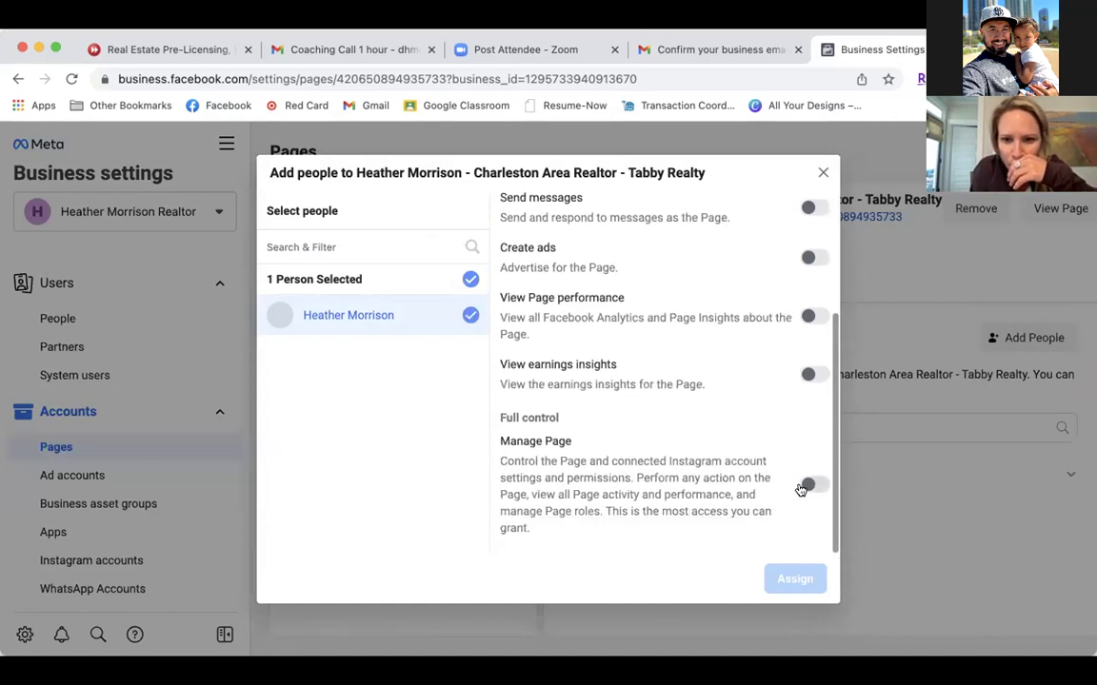
{"action": "left_click", "coordinate": [802, 487]}
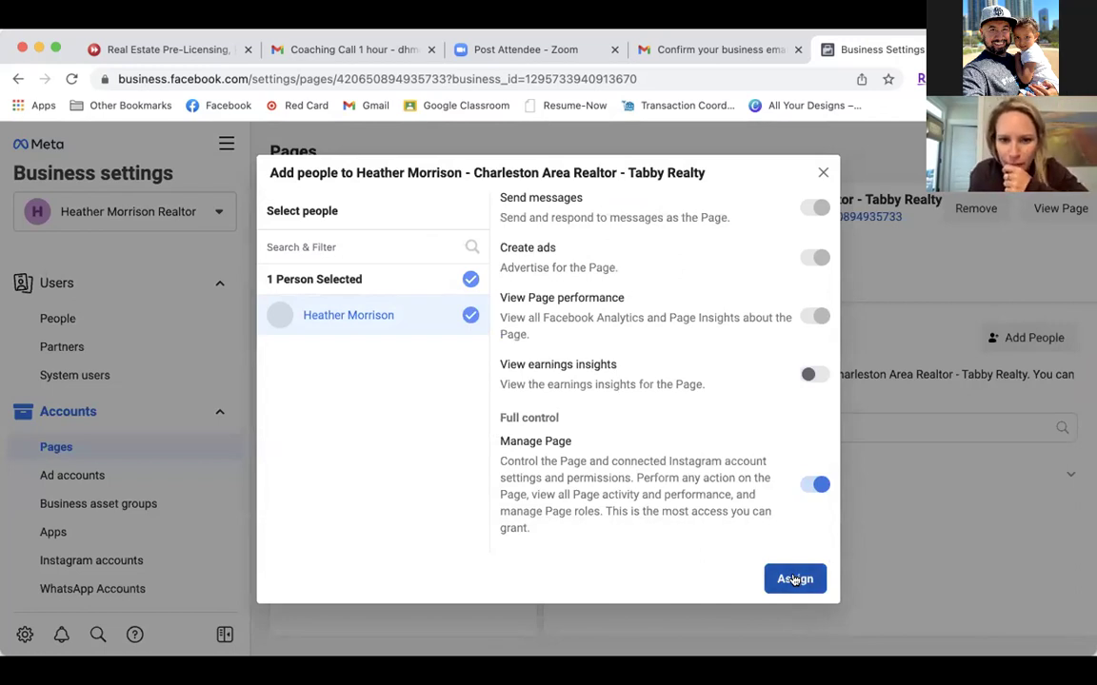
{"action": "left_click", "coordinate": [795, 579]}
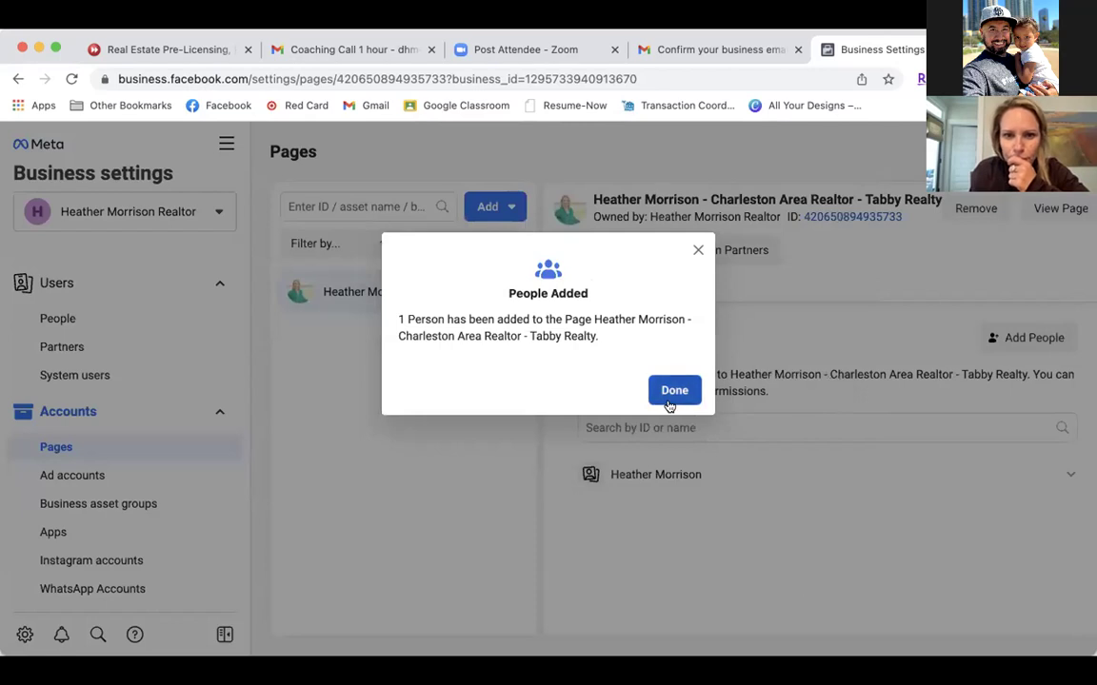
{"action": "left_click", "coordinate": [674, 390]}
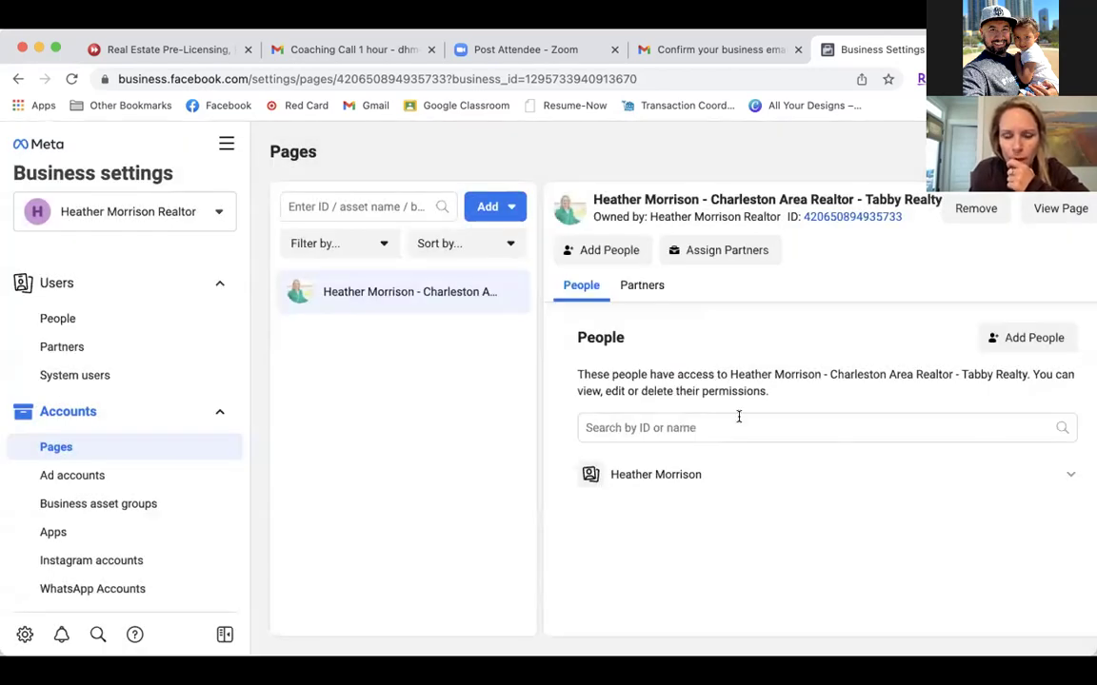
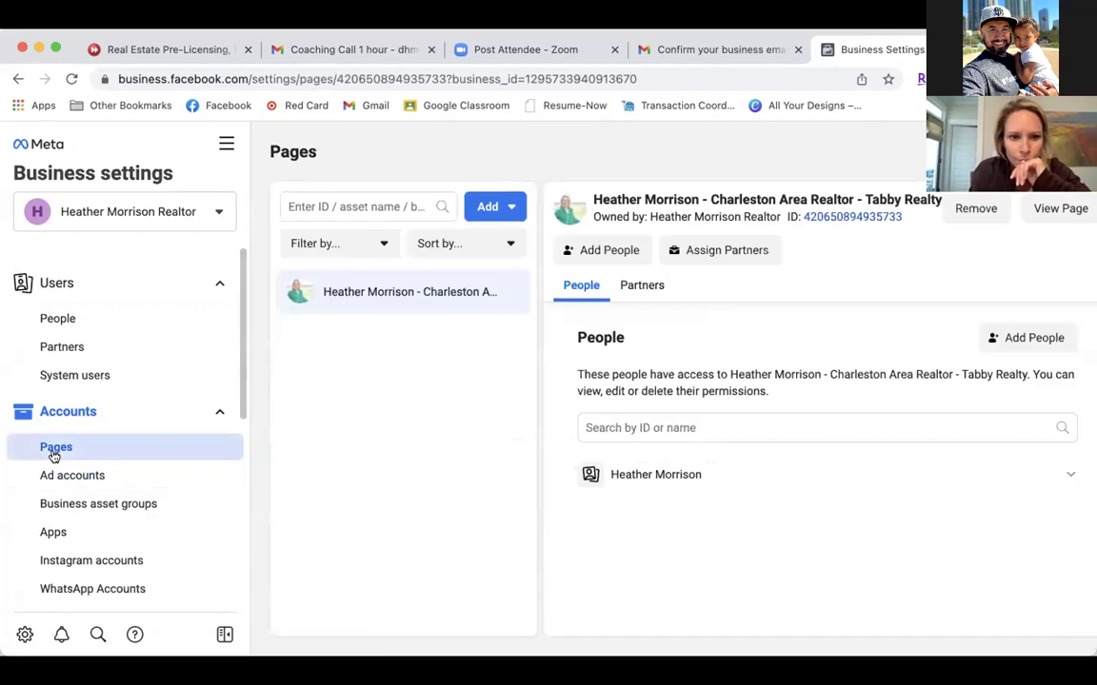
Show the People list under Users in Business Settings, then Chrome's Bookmarks menu.
{"action": "left_click", "coordinate": [58, 318]}
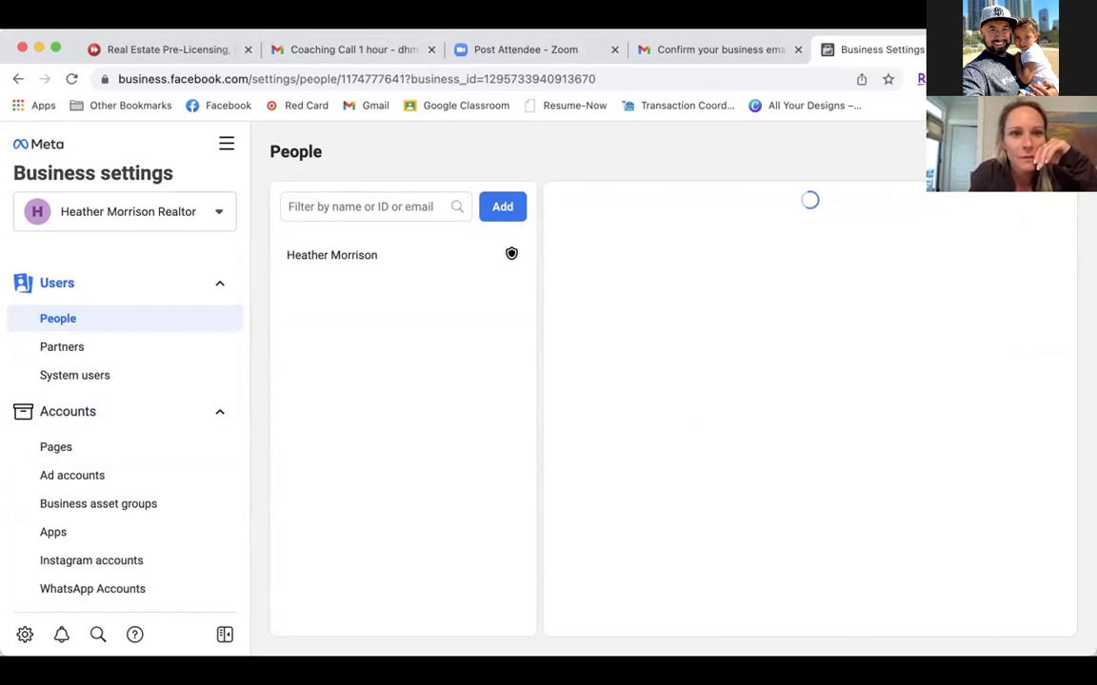
{"action": "left_click", "coordinate": [276, 13]}
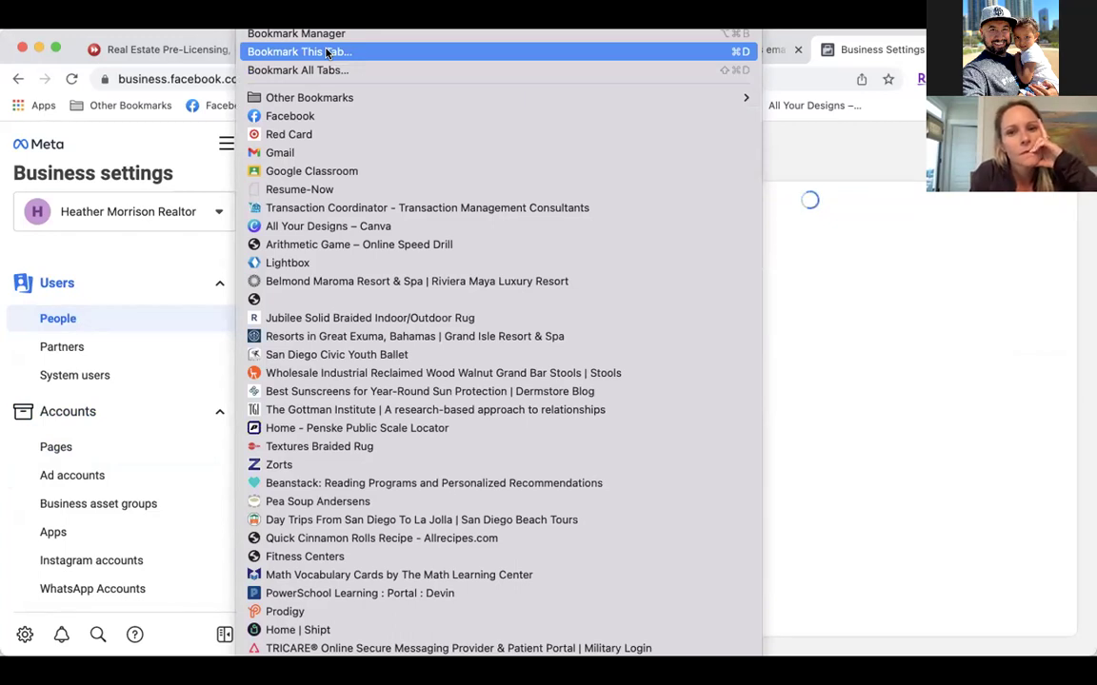
Start Bookmark All Tabs from Chrome's menu to bring up the Add folder dialog.
{"action": "key", "text": "Escape"}
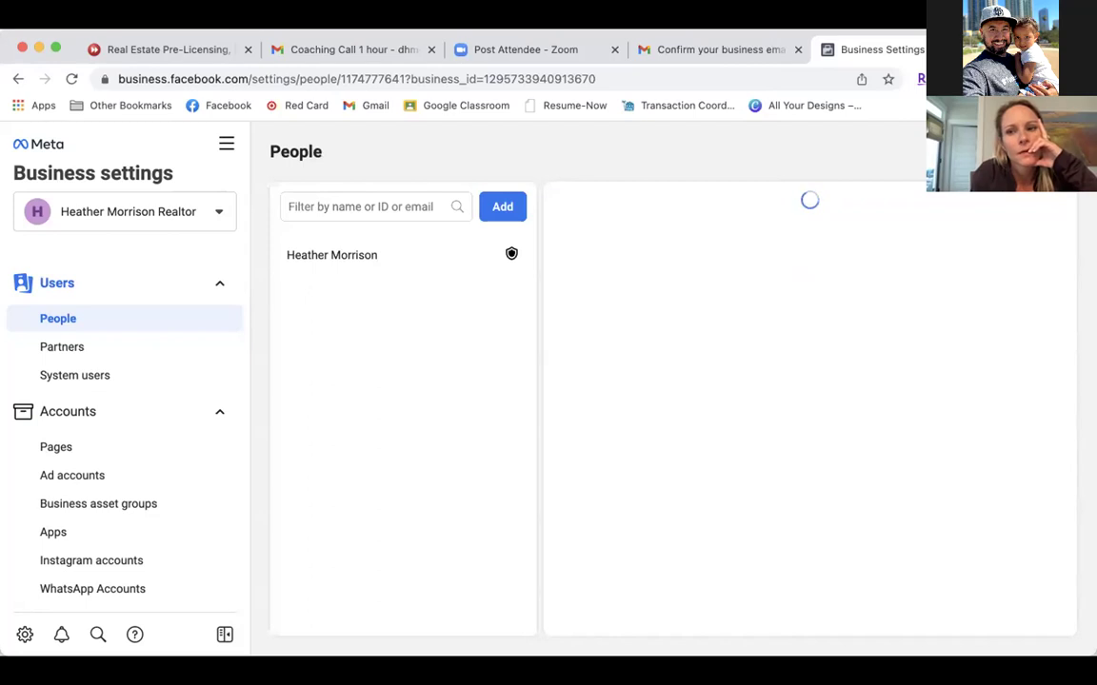
{"action": "left_click", "coordinate": [1085, 79]}
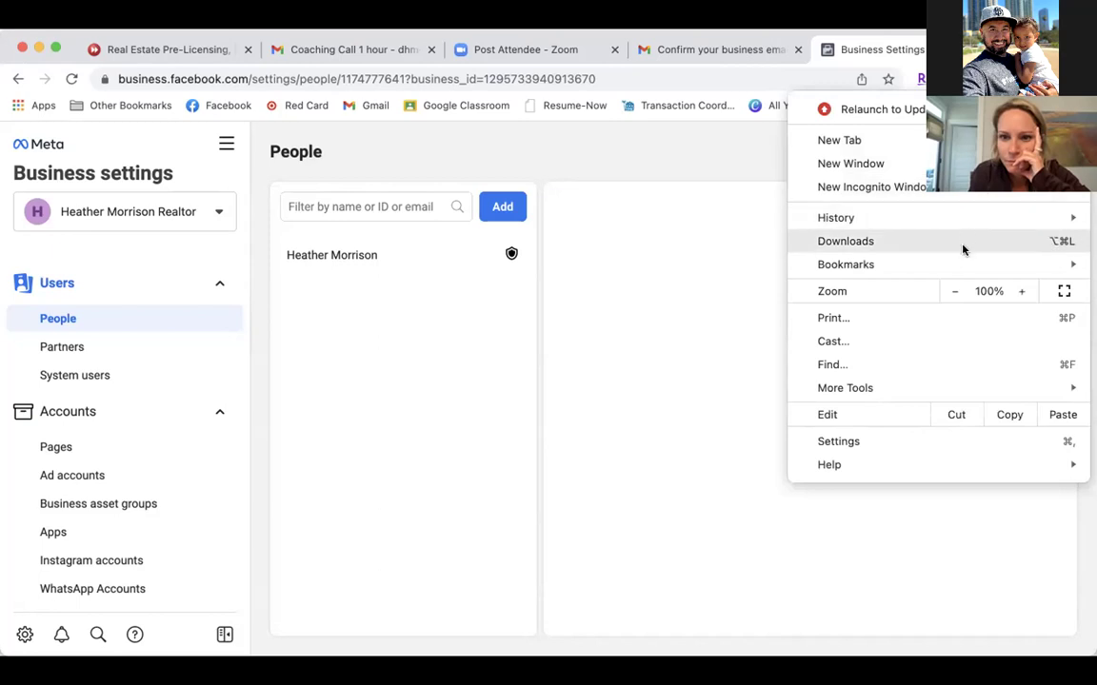
{"action": "mouse_move", "coordinate": [954, 268]}
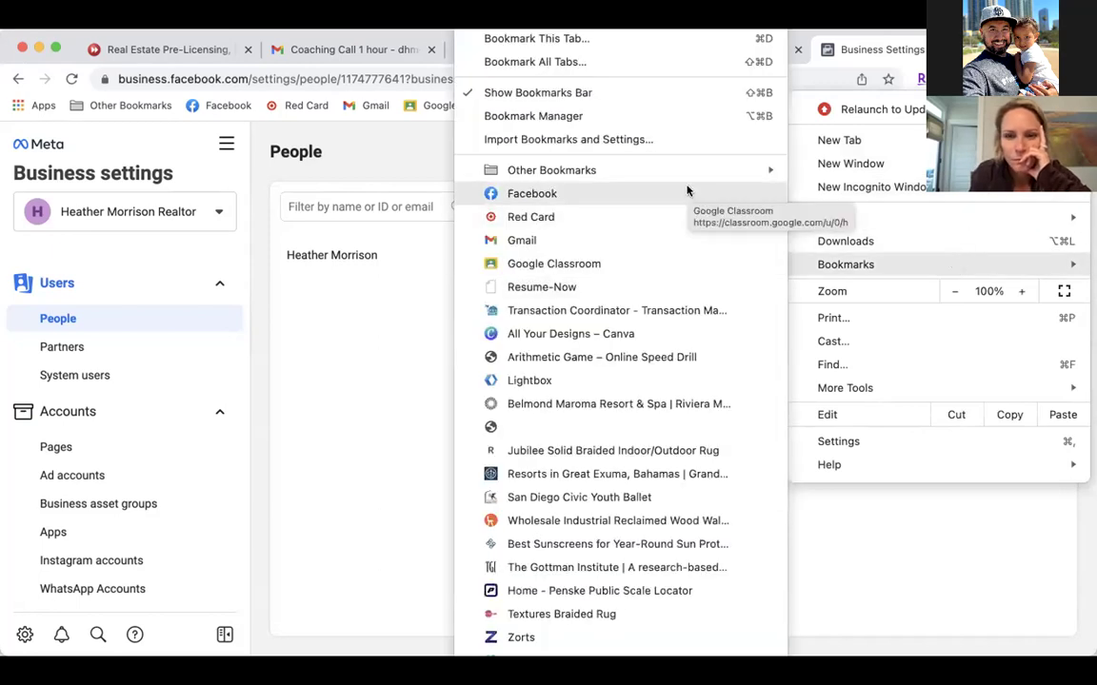
{"action": "left_click", "coordinate": [681, 62]}
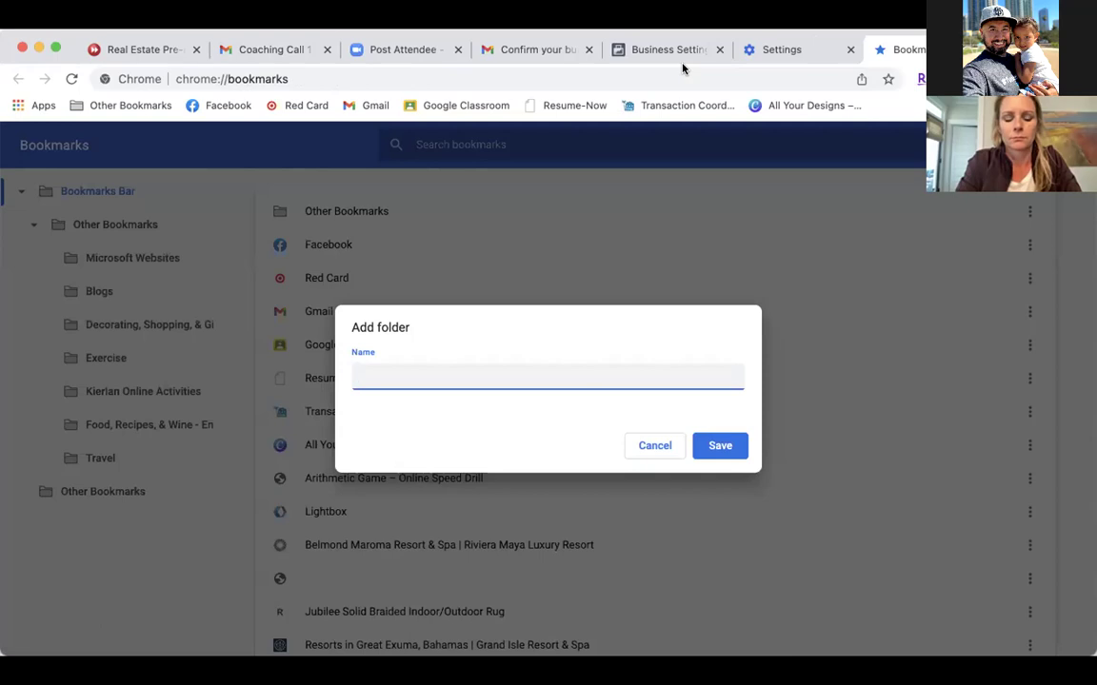
Name the new bookmarks folder 'FB Business Mngr' and save it.
{"action": "type", "text": "FB"}
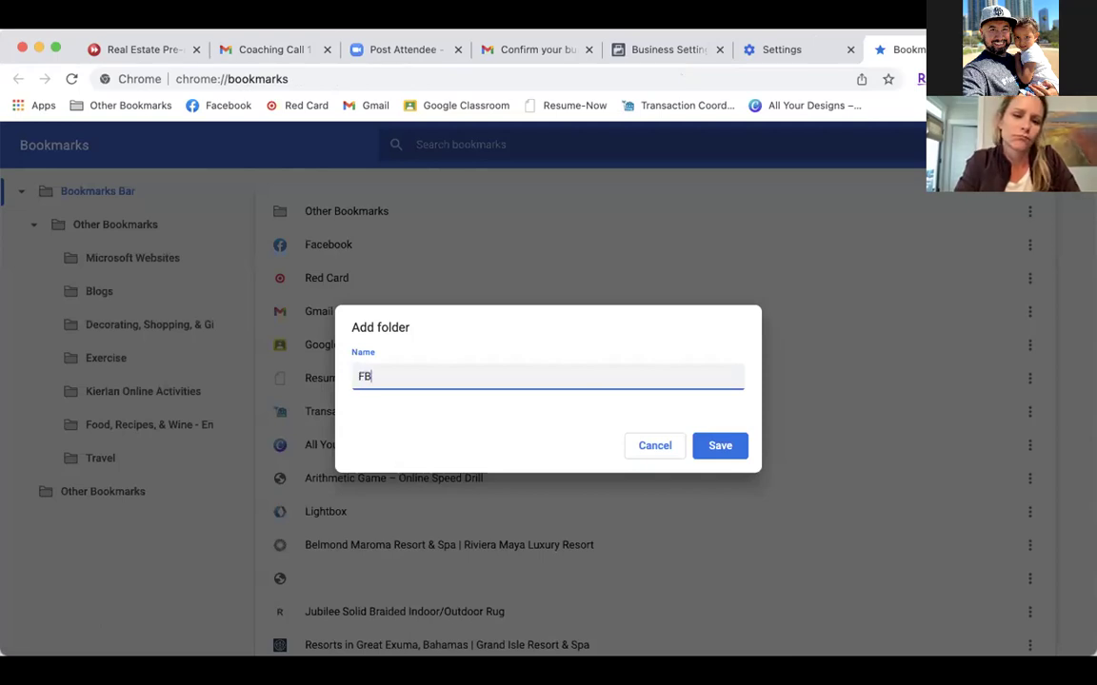
{"action": "type", "text": " Business mai"}
{"action": "key", "text": "BackSpace"}
{"action": "key", "text": "BackSpace"}
{"action": "key", "text": "BackSpace"}
{"action": "key", "text": "BackSpace"}
{"action": "type", "text": "Mngr"}
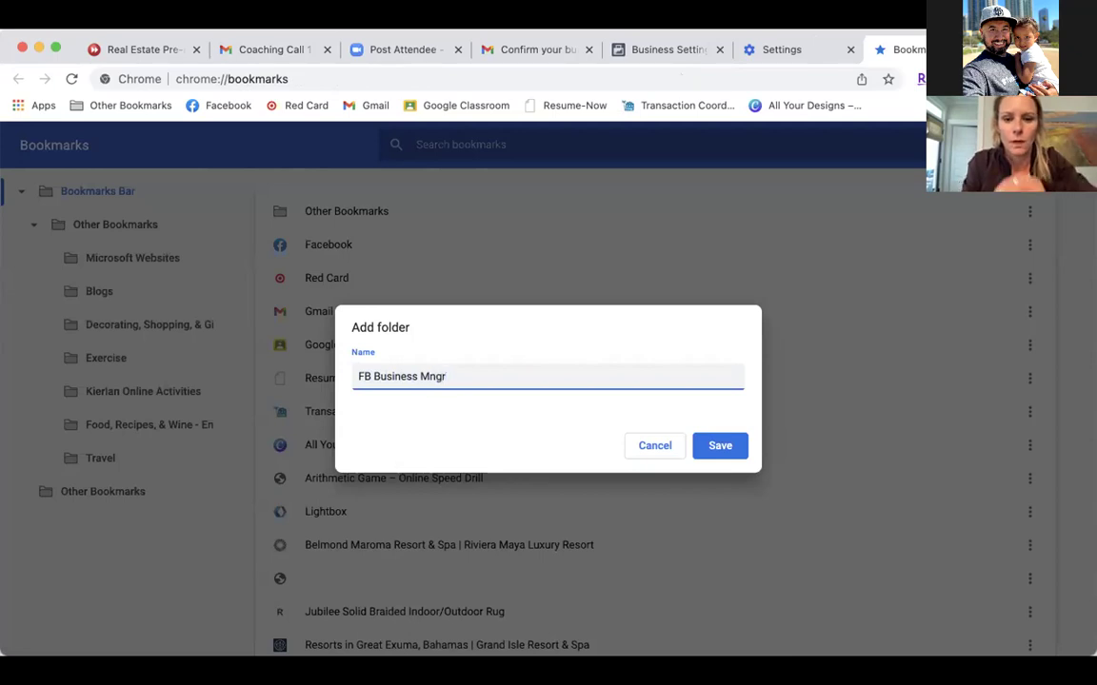
{"action": "left_click", "coordinate": [714, 453]}
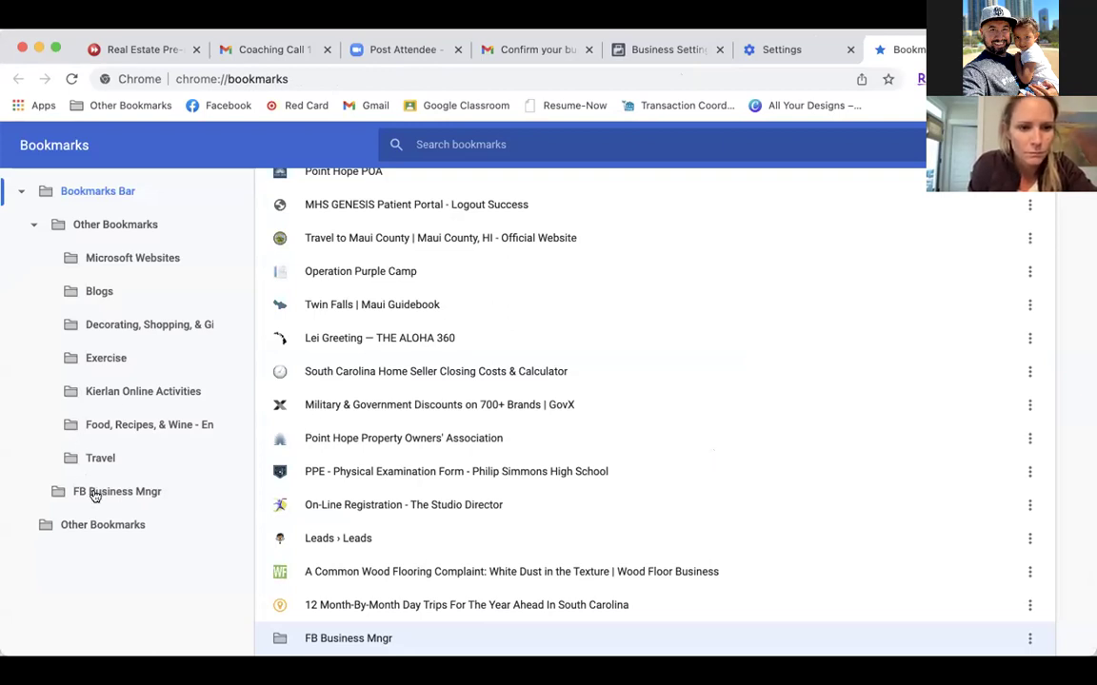
Drag the FB Business Mngr folder onto the bookmarks bar and close the Settings tab.
{"action": "left_click_drag", "start_coordinate": [95, 495], "coordinate": [585, 78]}
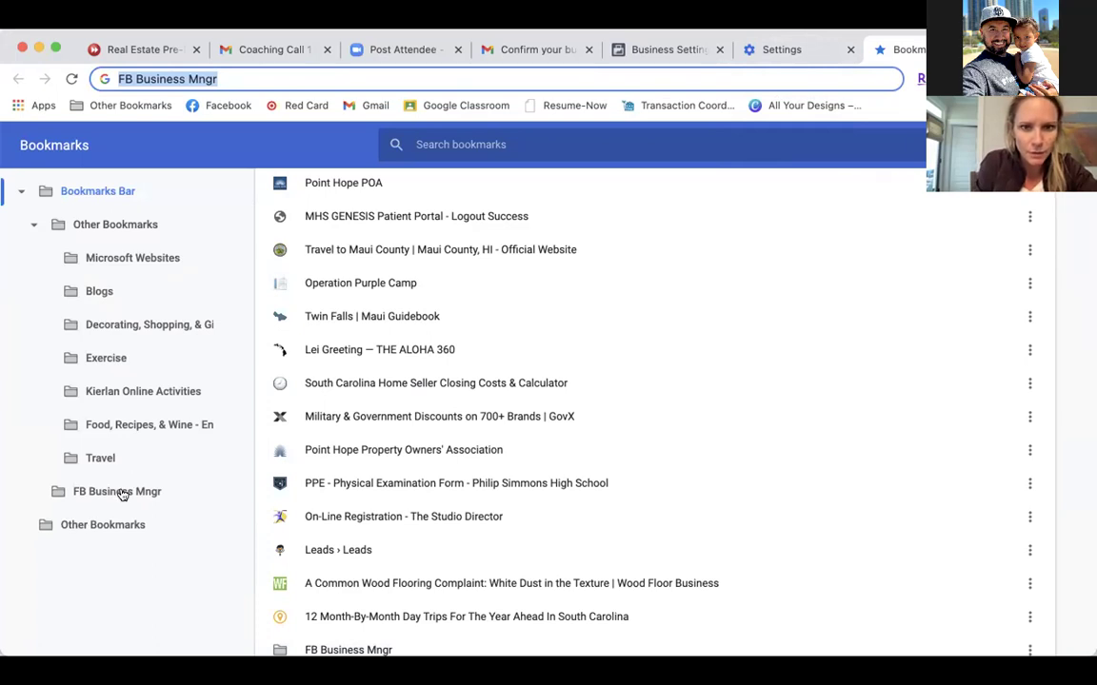
{"action": "mouse_move", "coordinate": [121, 491]}
{"action": "left_mouse_down"}
{"action": "mouse_move", "coordinate": [862, 206]}
{"action": "mouse_move", "coordinate": [891, 105]}
{"action": "mouse_move", "coordinate": [857, 84]}
{"action": "mouse_move", "coordinate": [868, 106]}
{"action": "left_mouse_up"}
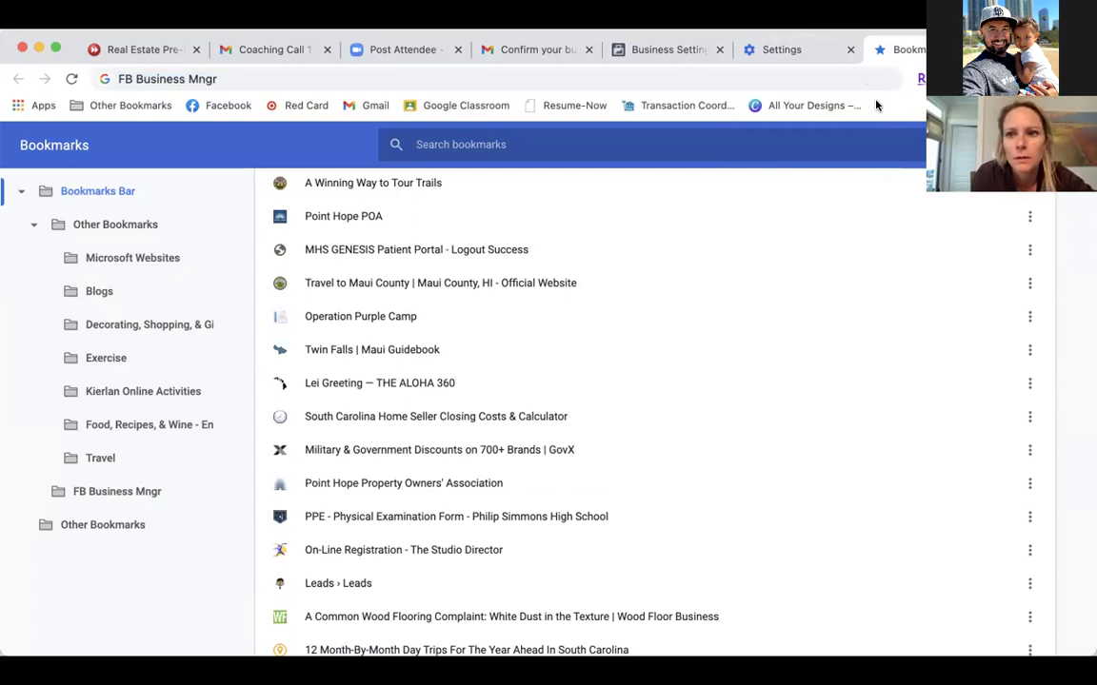
{"action": "left_click", "coordinate": [871, 105]}
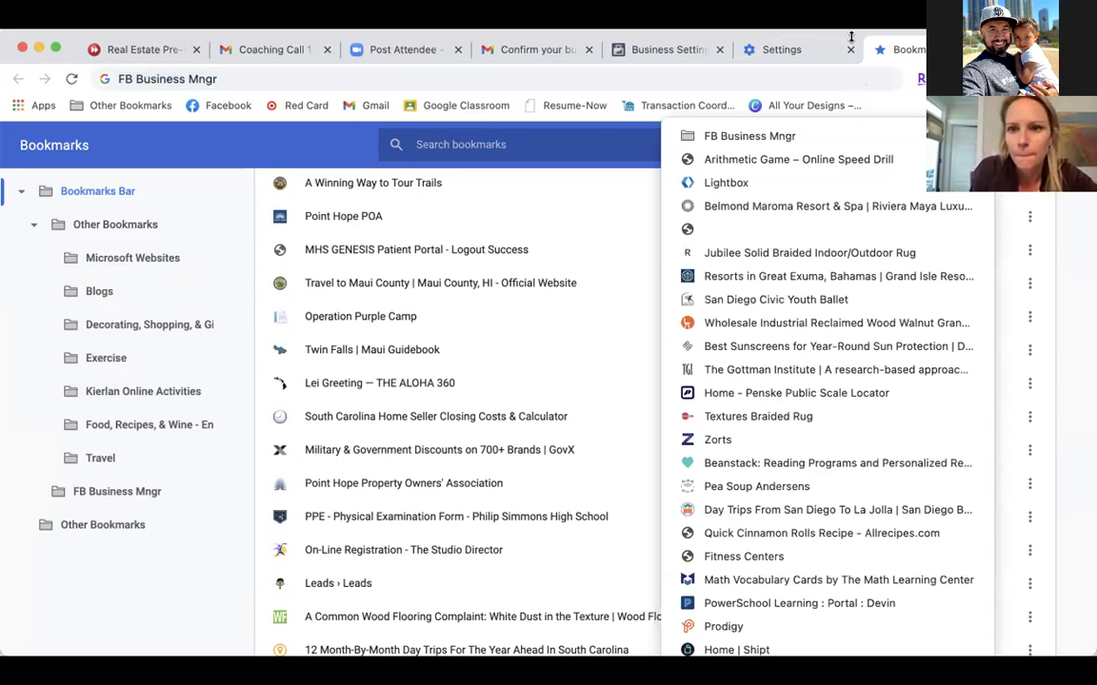
{"action": "left_click", "coordinate": [788, 50]}
{"action": "left_click", "coordinate": [783, 51]}
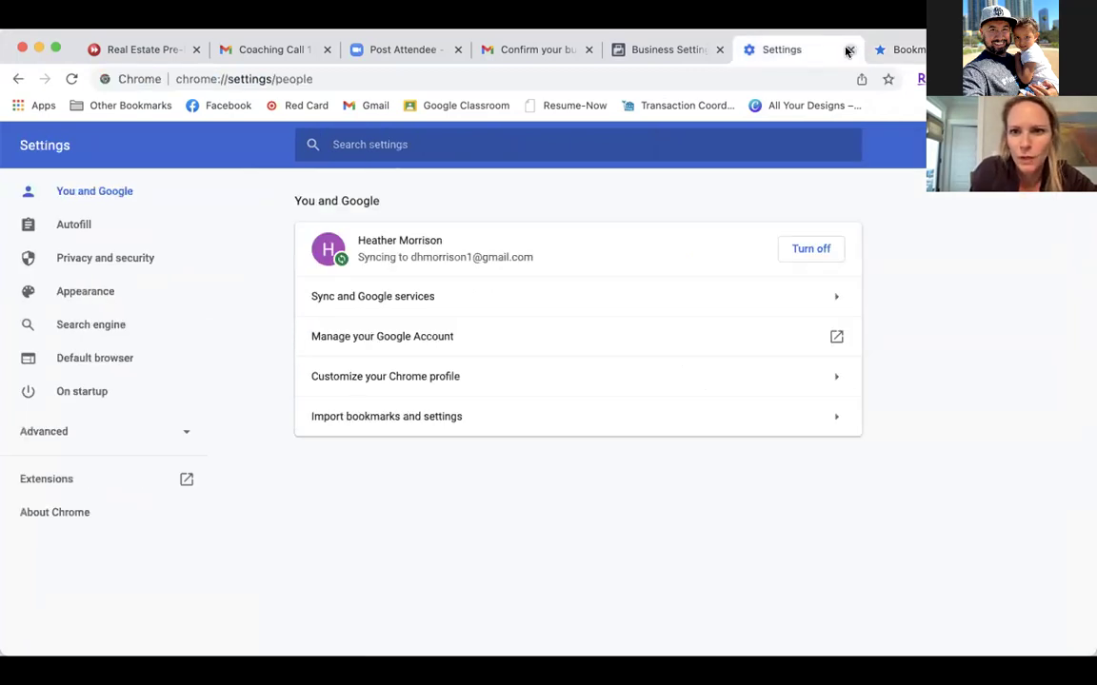
{"action": "left_click", "coordinate": [849, 50]}
Close the e-mail confirmation tab and bookmark the Business Settings page into FB Business Mngr.
{"action": "left_click", "coordinate": [670, 50]}
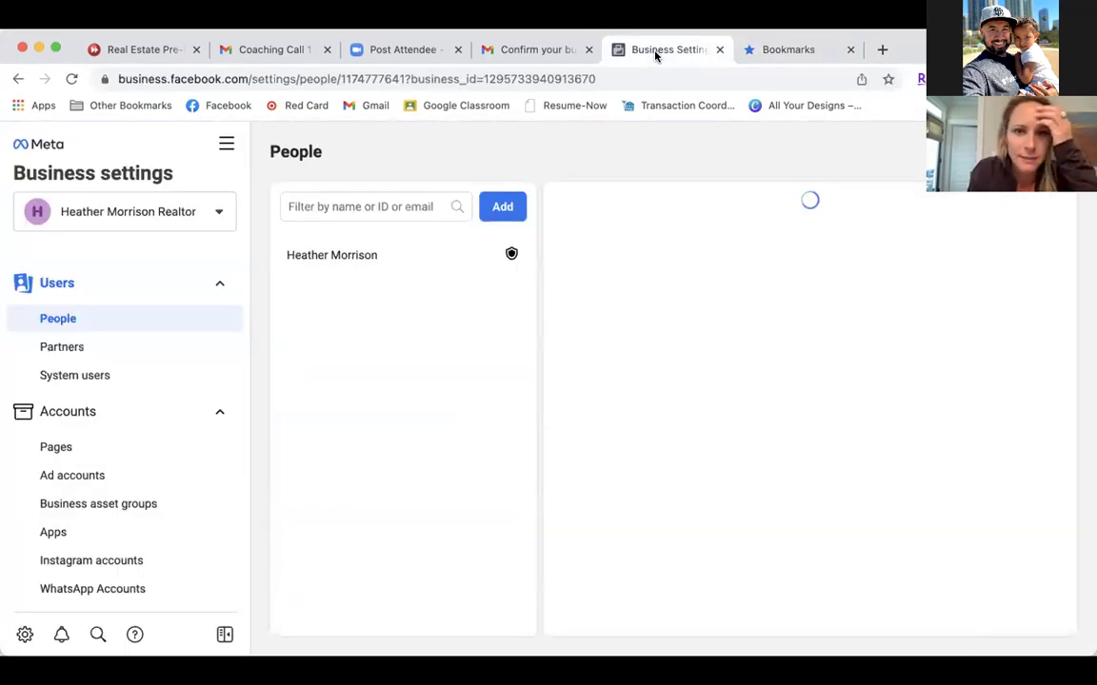
{"action": "left_click", "coordinate": [588, 50]}
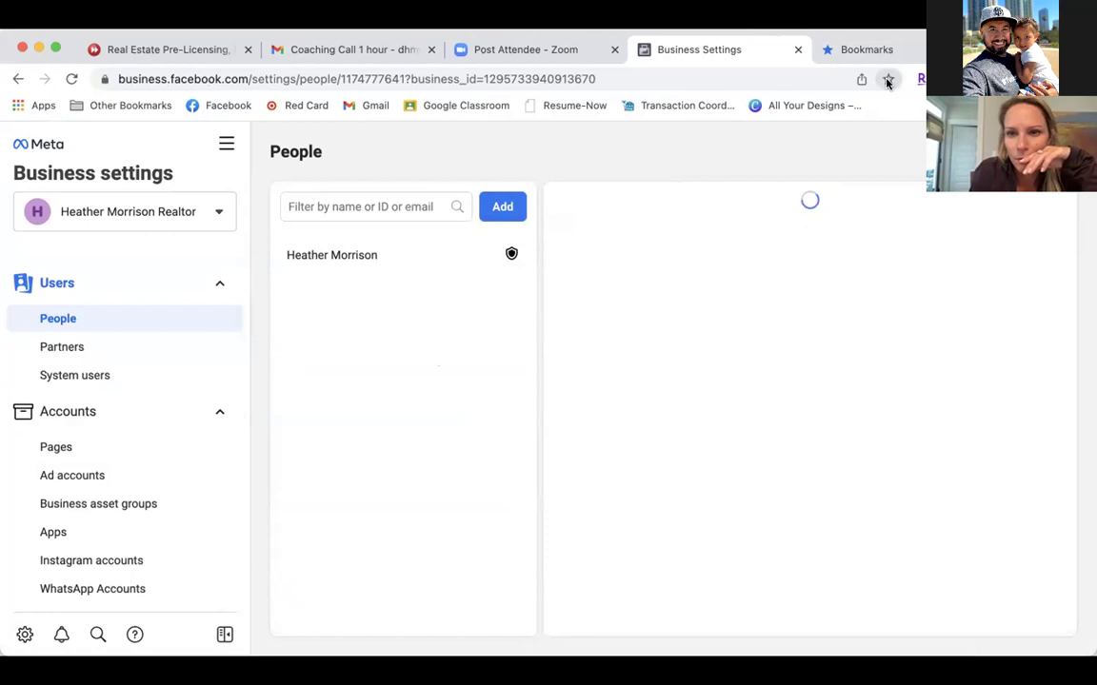
{"action": "left_click", "coordinate": [887, 81]}
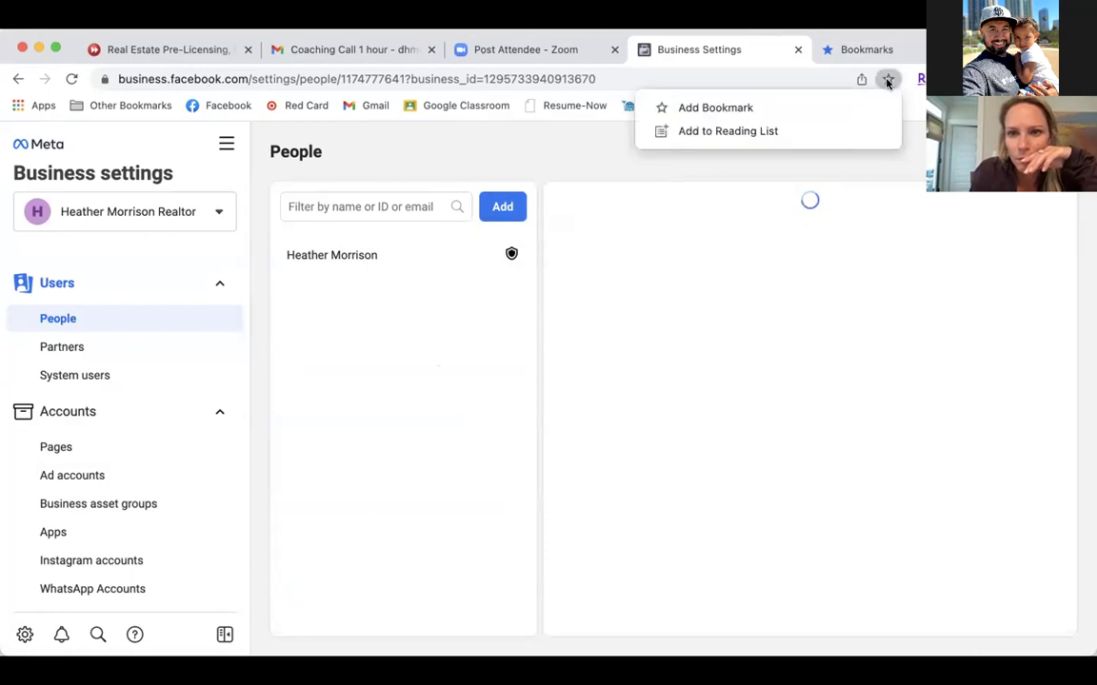
{"action": "left_click", "coordinate": [789, 113]}
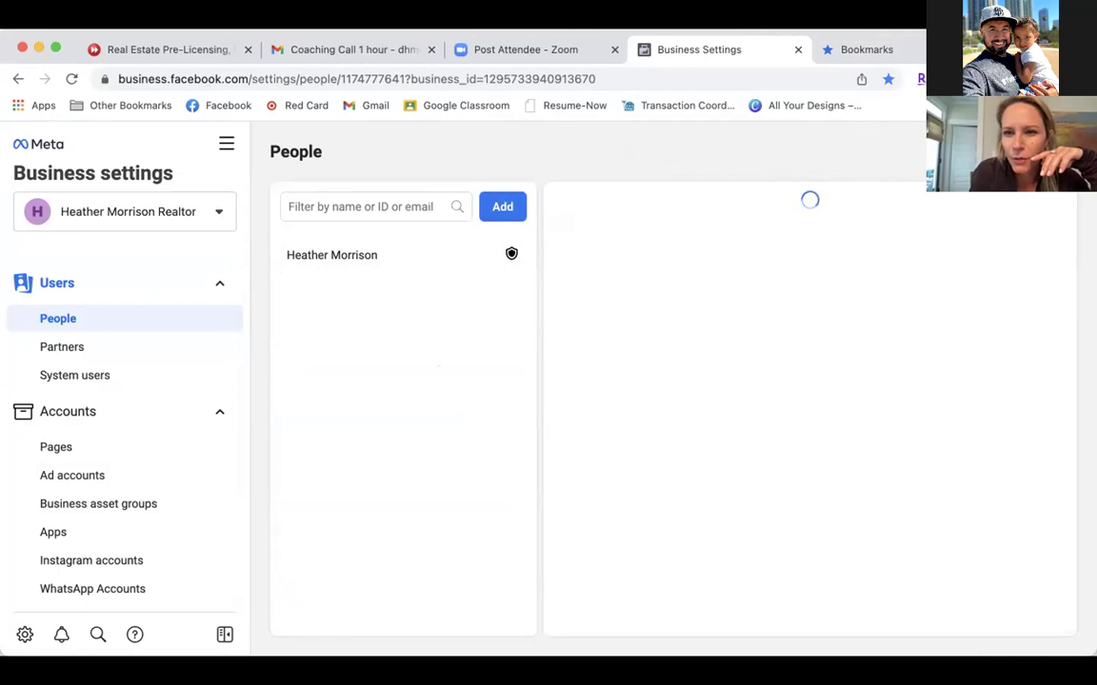
Check the new bookmark in the bookmarks bar overflow, then go to the Ad accounts page.
{"action": "left_click", "coordinate": [980, 106]}
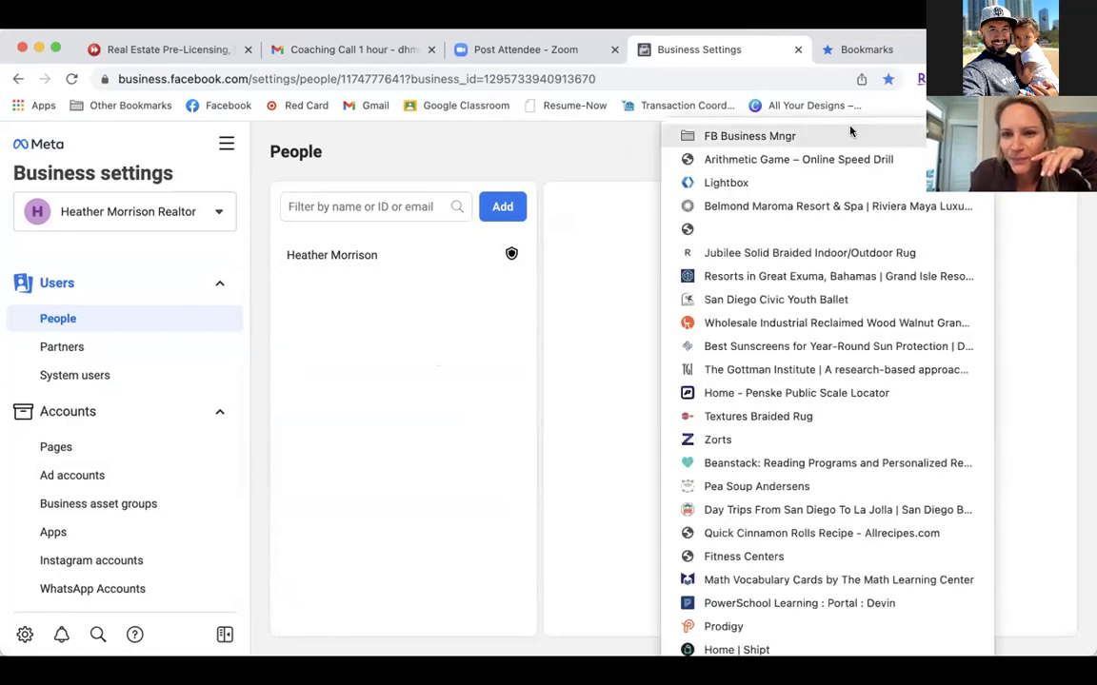
{"action": "mouse_move", "coordinate": [852, 131]}
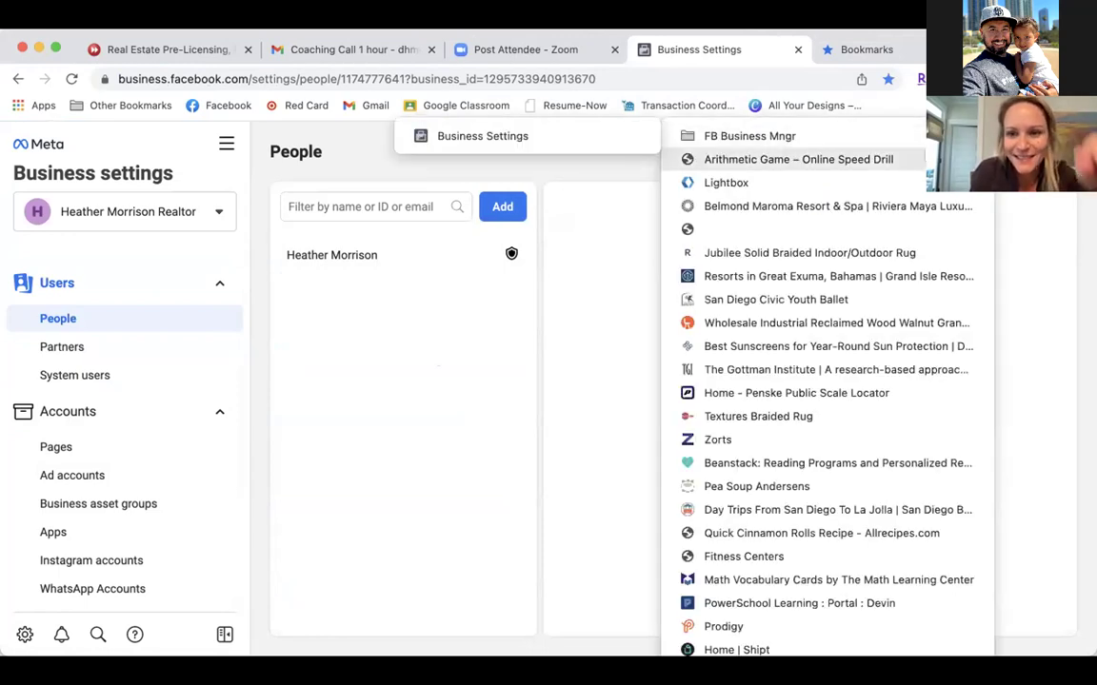
{"action": "left_click", "coordinate": [482, 136]}
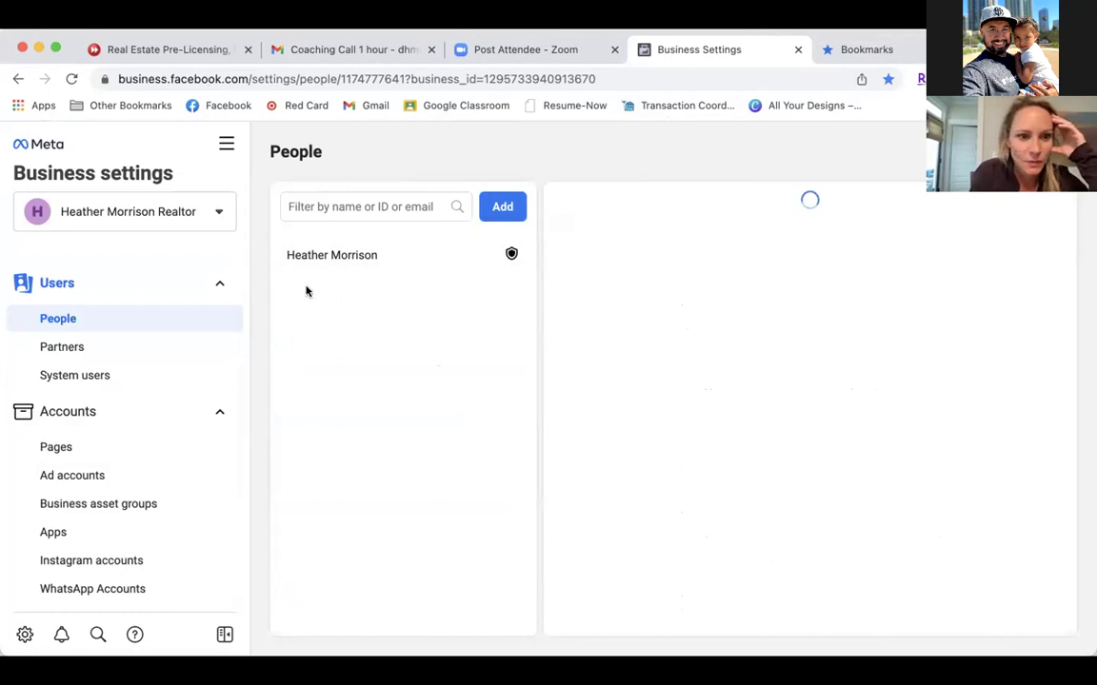
{"action": "left_click", "coordinate": [59, 473]}
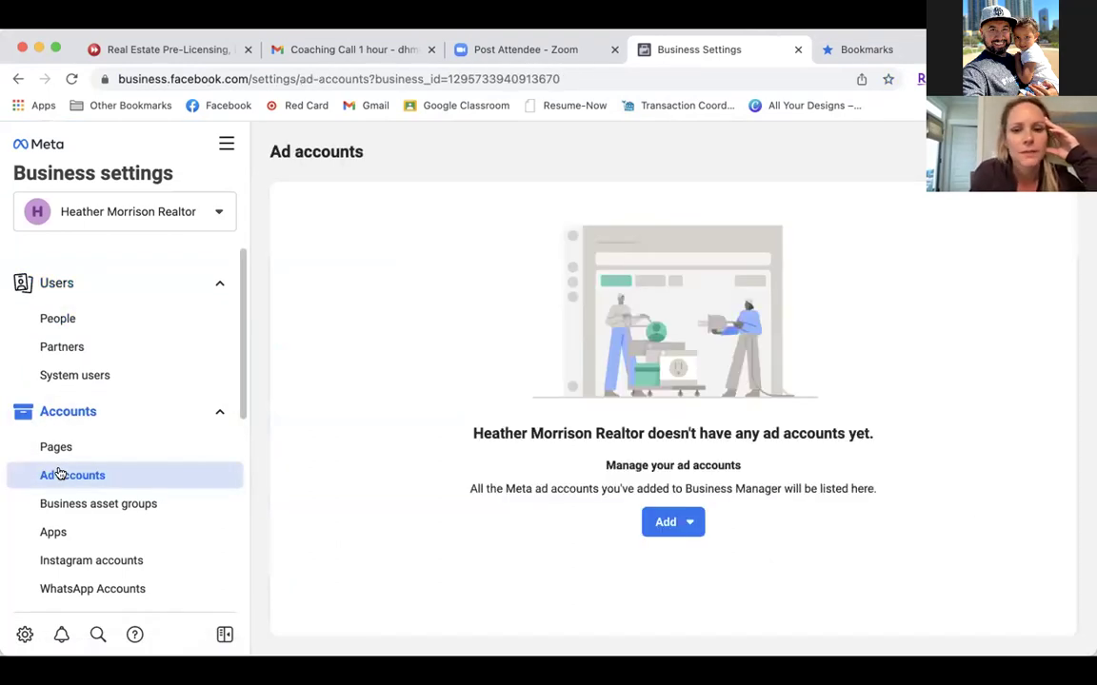
Choose 'Create a new ad account' from the Ad accounts Add dropdown.
{"action": "left_click", "coordinate": [673, 526]}
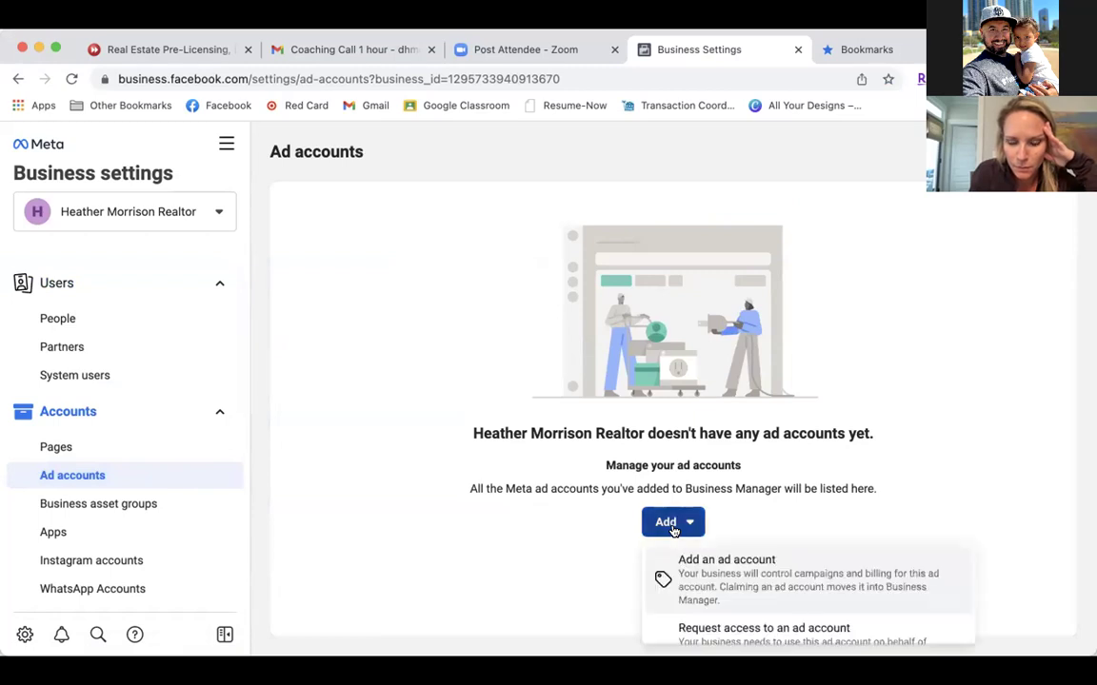
{"action": "left_click", "coordinate": [707, 577]}
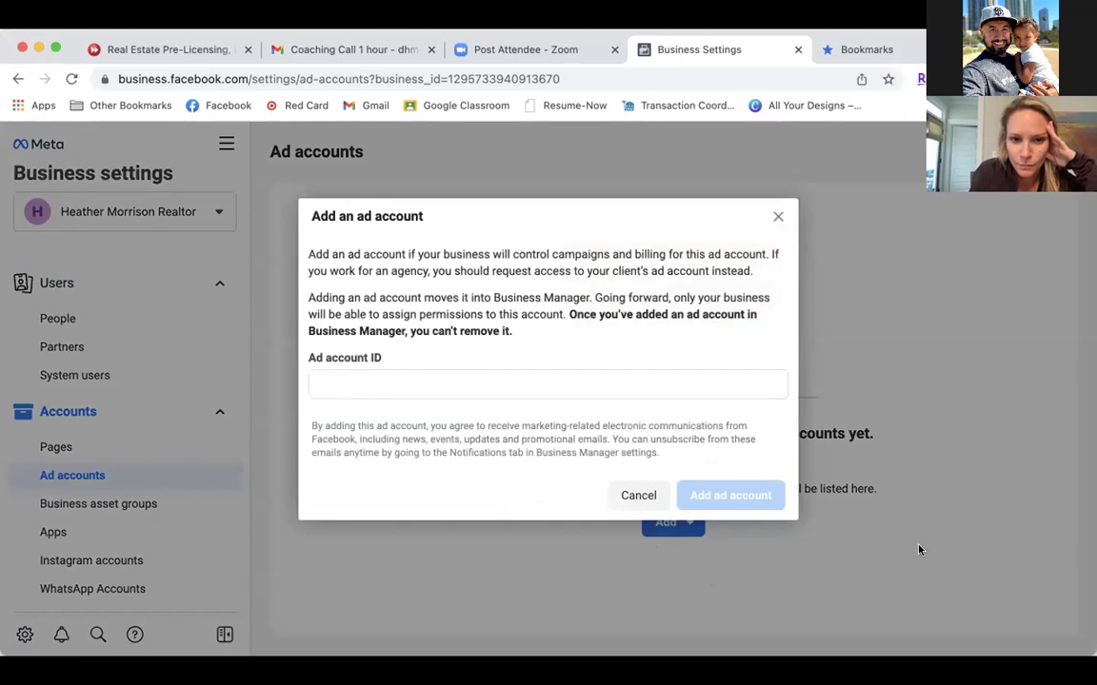
{"action": "left_click", "coordinate": [776, 216]}
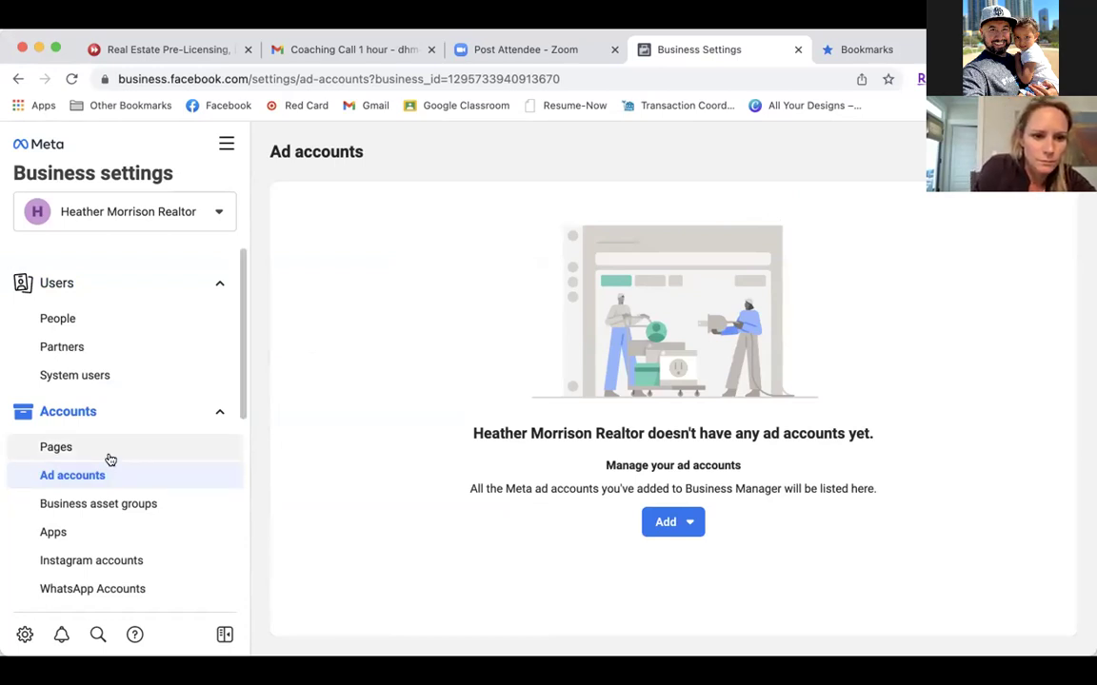
{"action": "scroll", "coordinate": [114, 457], "scroll_direction": "down", "scroll_amount": 4}
{"action": "scroll", "coordinate": [119, 458], "scroll_direction": "down", "scroll_amount": 1}
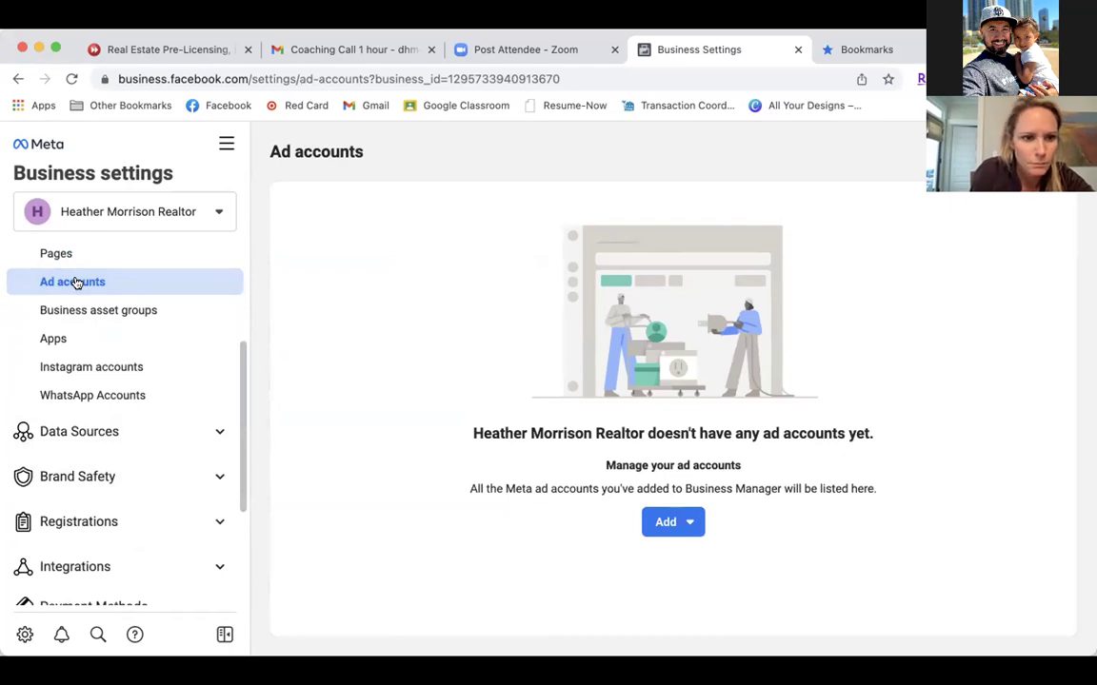
{"action": "left_click", "coordinate": [685, 523]}
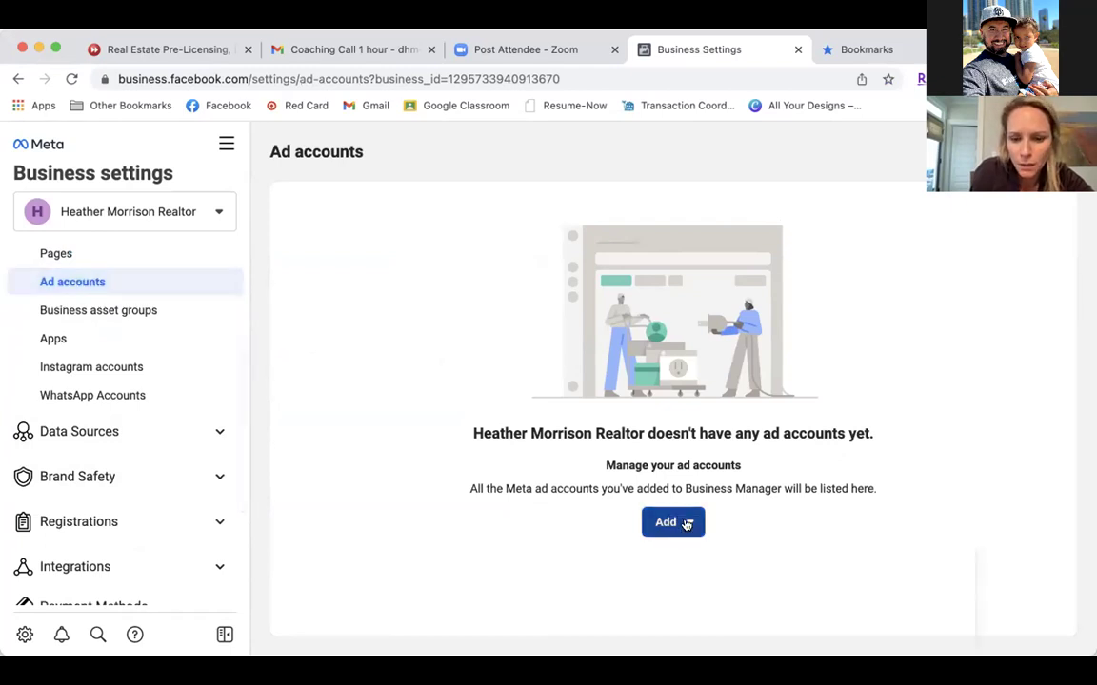
{"action": "scroll", "coordinate": [686, 522], "scroll_direction": "down", "scroll_amount": 1}
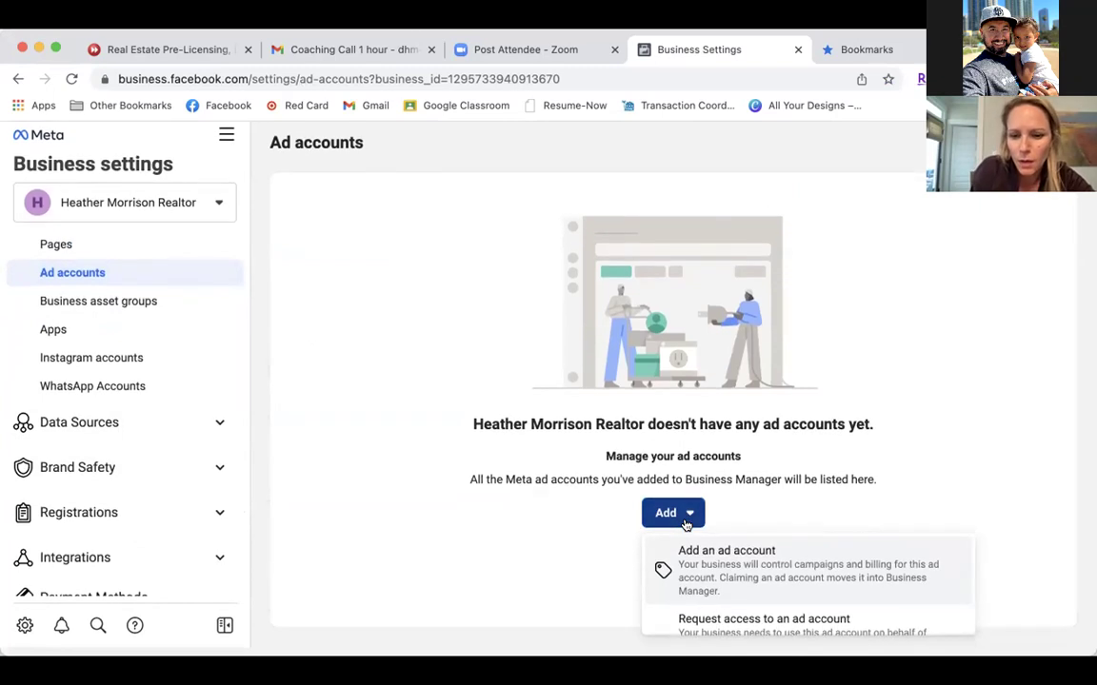
{"action": "scroll", "coordinate": [750, 595], "scroll_direction": "down", "scroll_amount": 2}
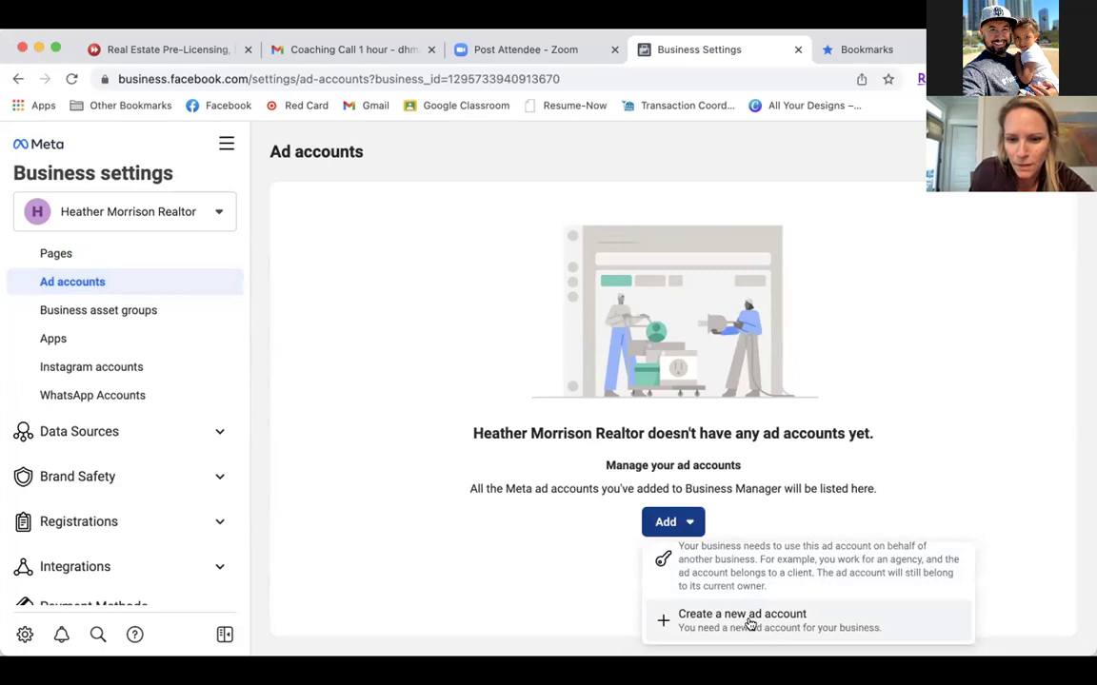
{"action": "left_click", "coordinate": [750, 617]}
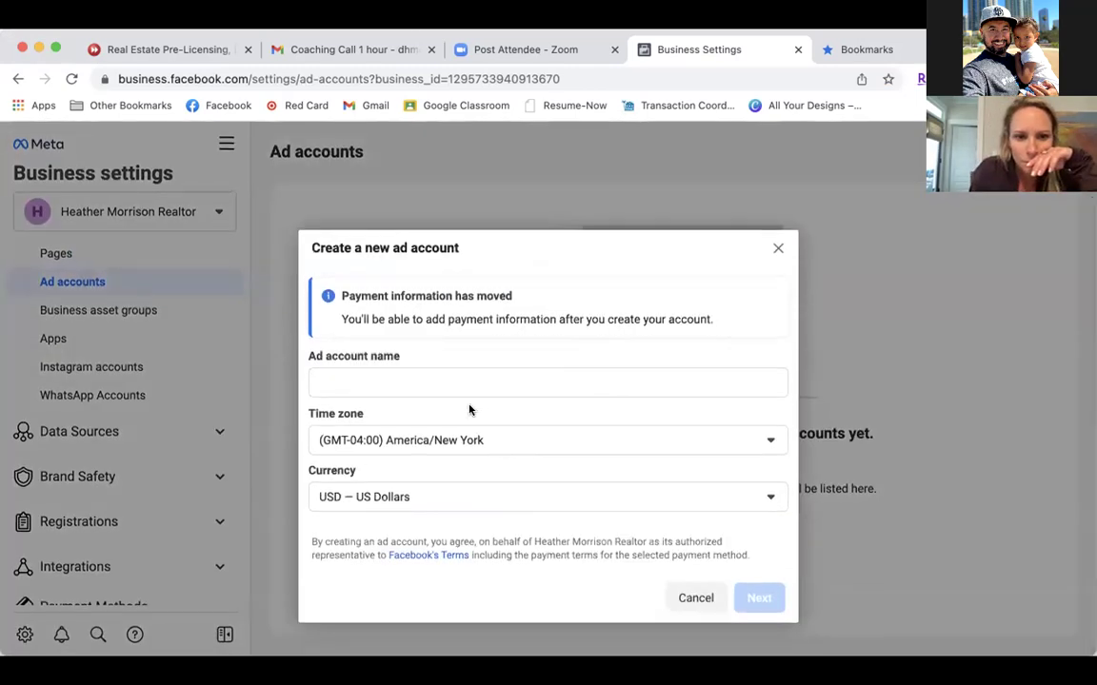
Name the ad account after the business, mark it for 'My business', and create it.
{"action": "left_click", "coordinate": [475, 380]}
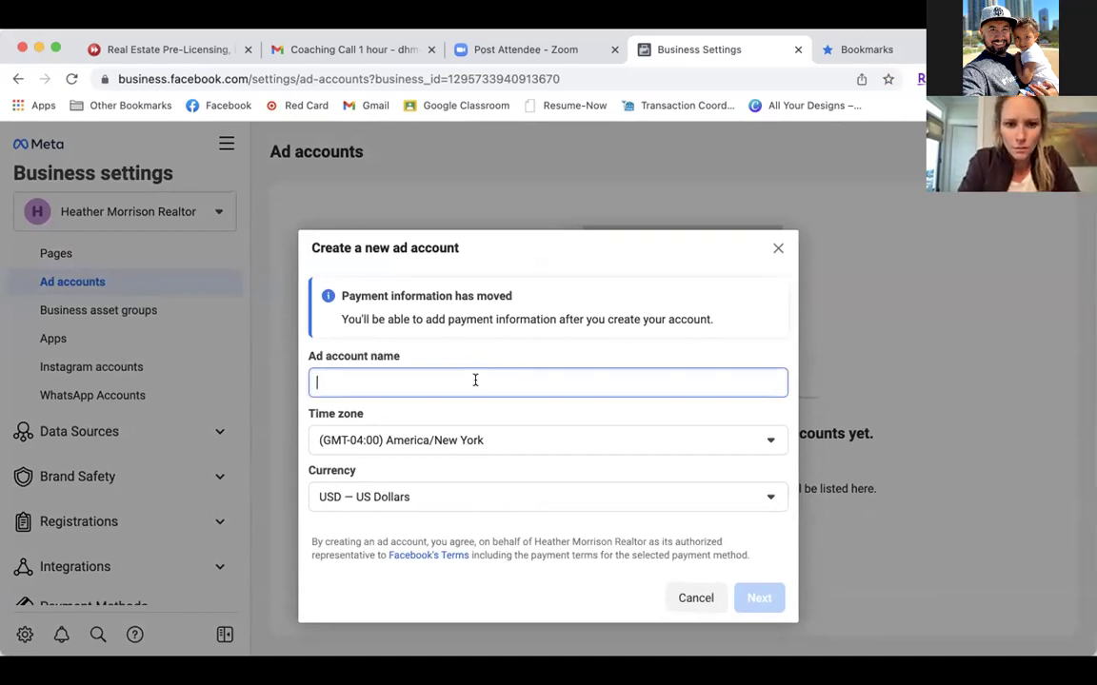
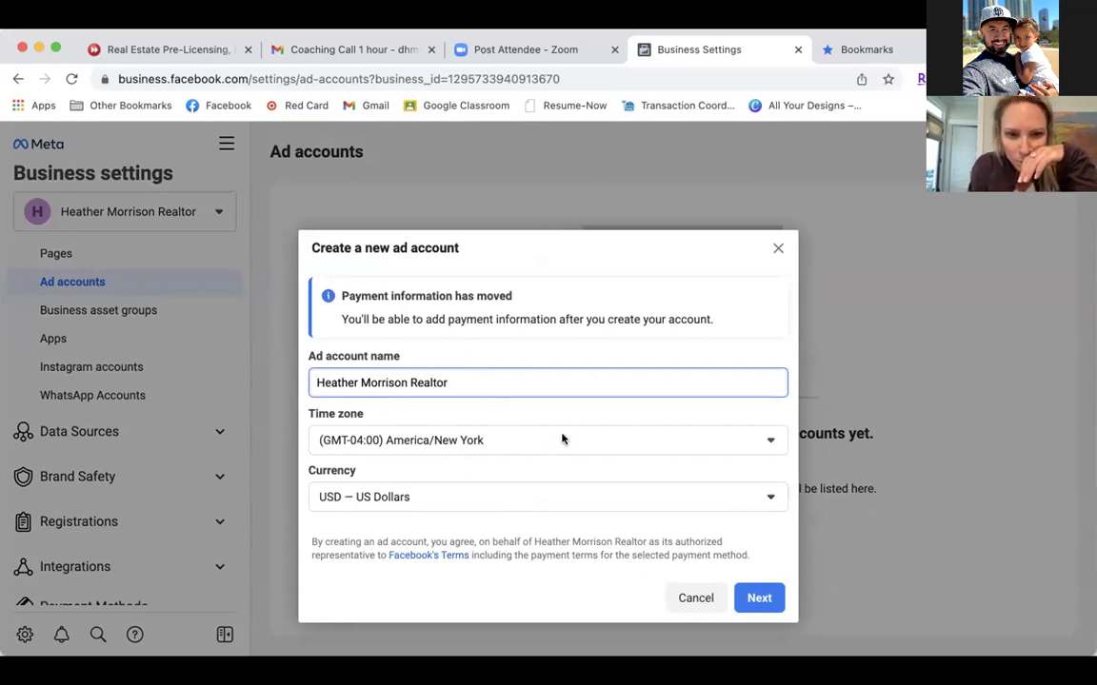
{"action": "left_click", "coordinate": [765, 598]}
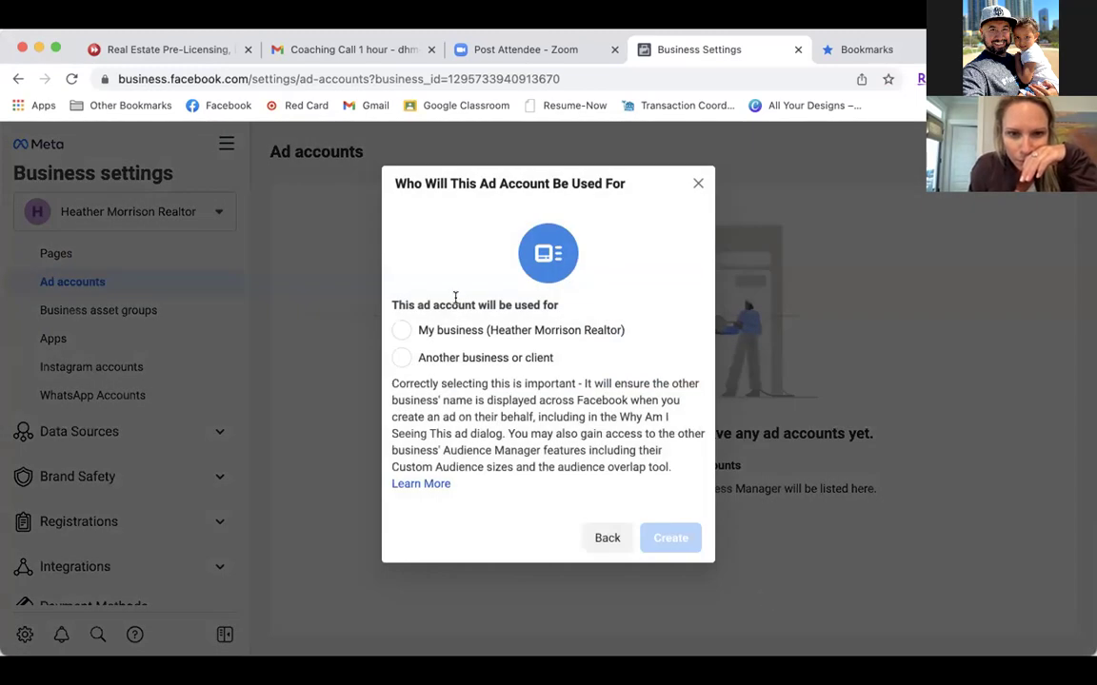
{"action": "left_click", "coordinate": [402, 331]}
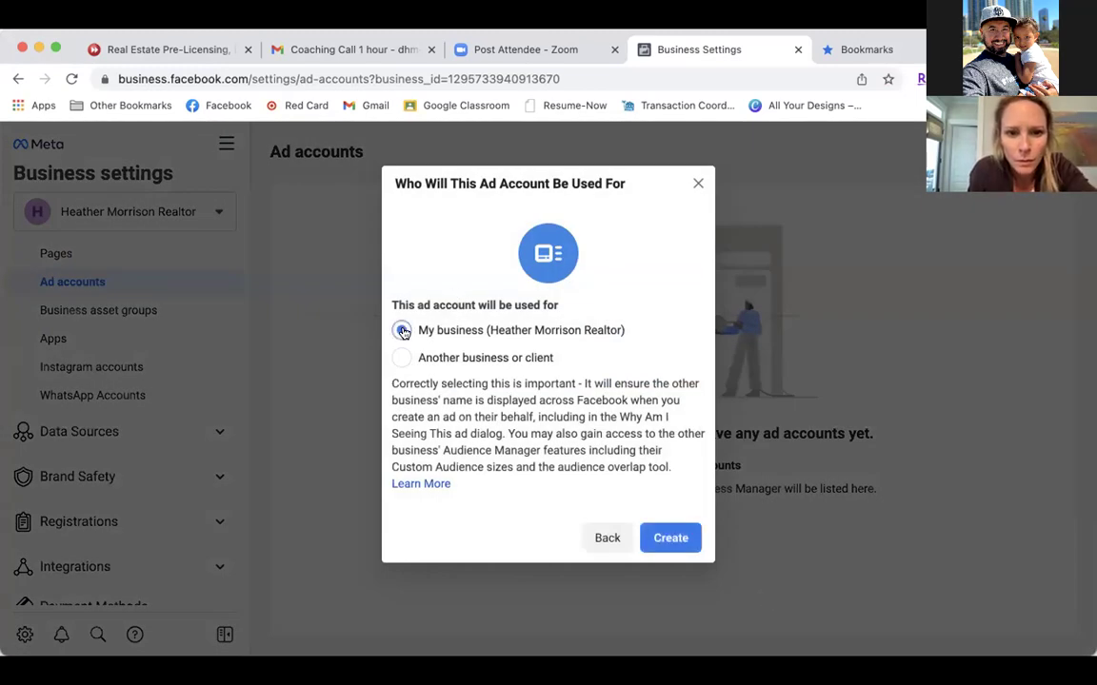
{"action": "left_click", "coordinate": [667, 540]}
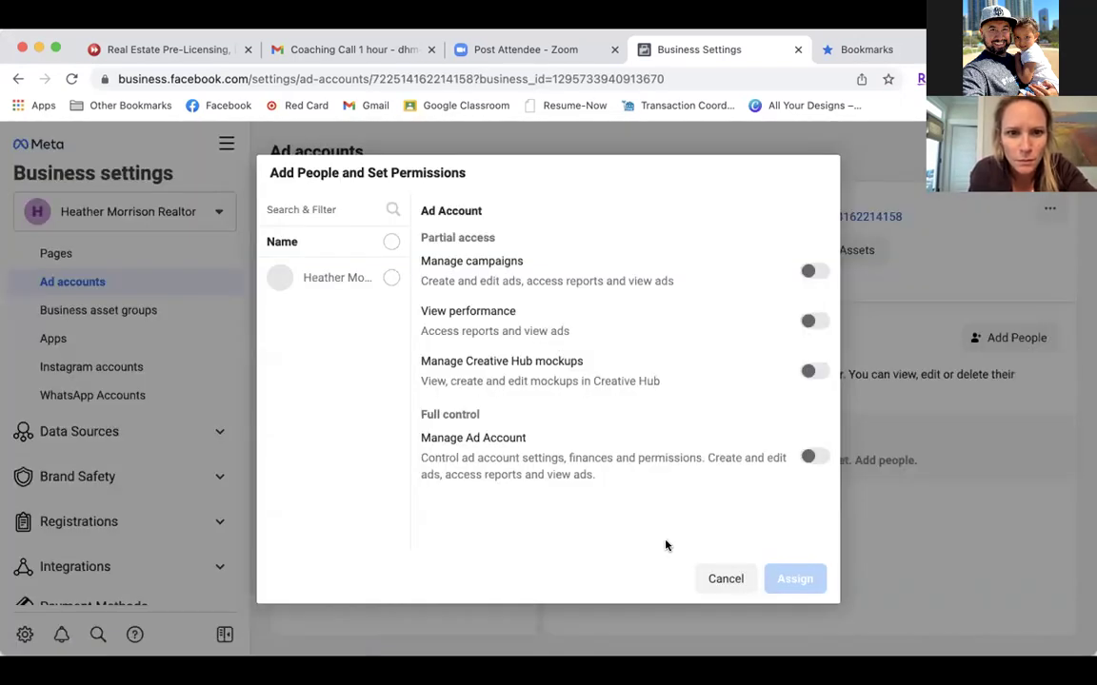
Assign the business's only user Manage Ad Account control, then continue to payment info.
{"action": "left_click", "coordinate": [390, 277]}
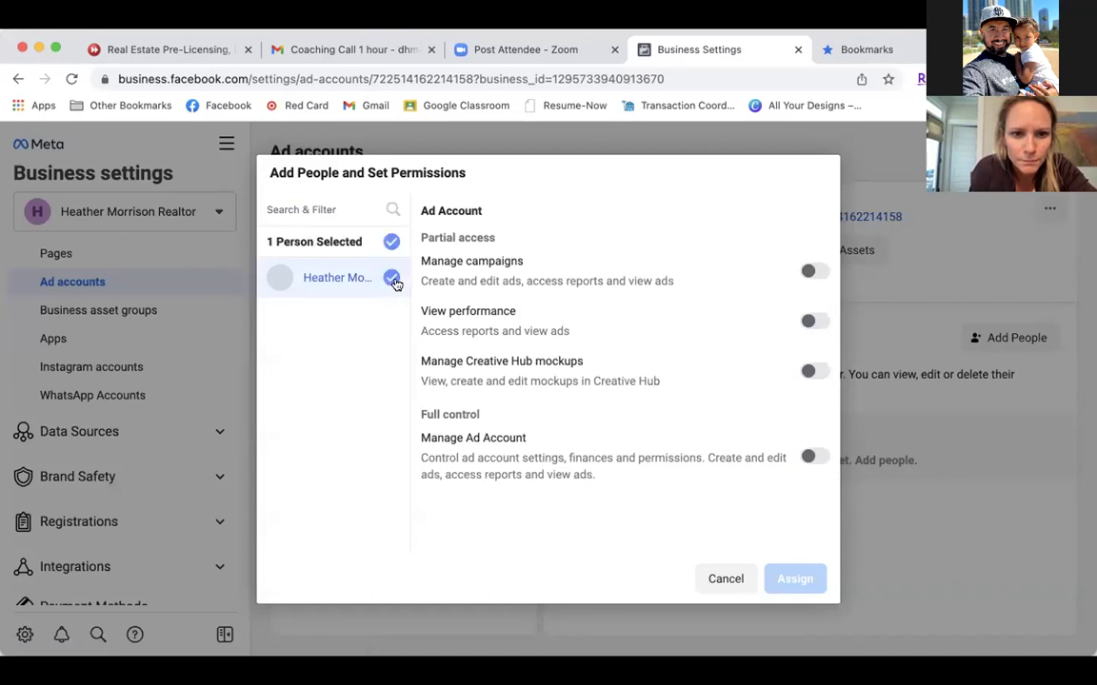
{"action": "left_click", "coordinate": [811, 458]}
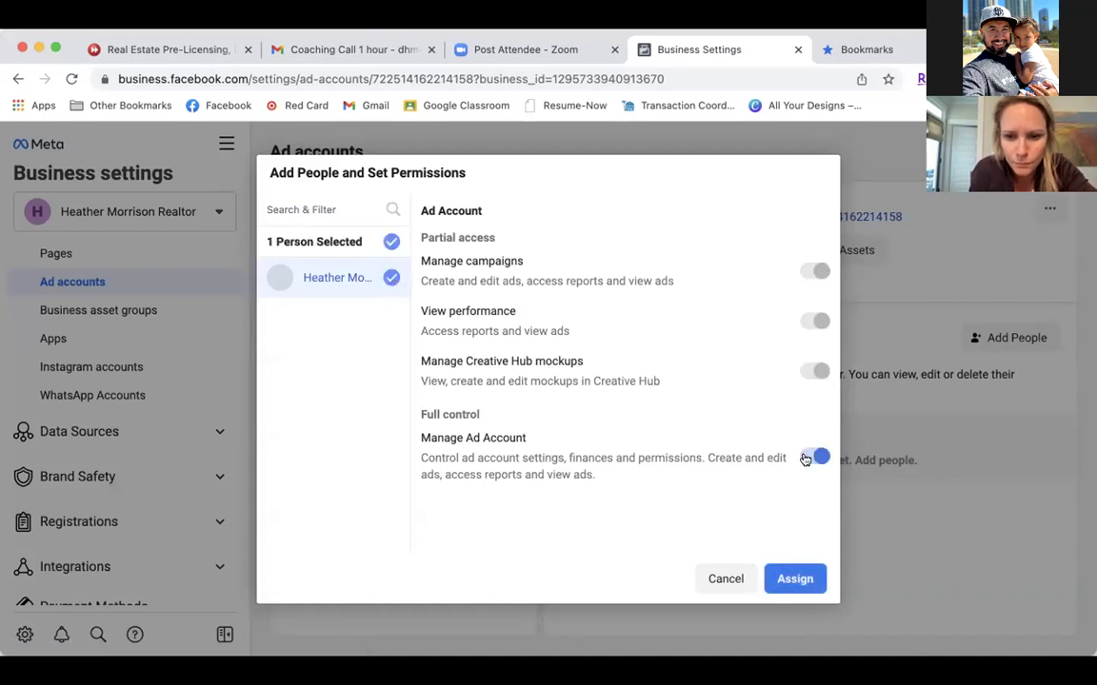
{"action": "left_click", "coordinate": [789, 583]}
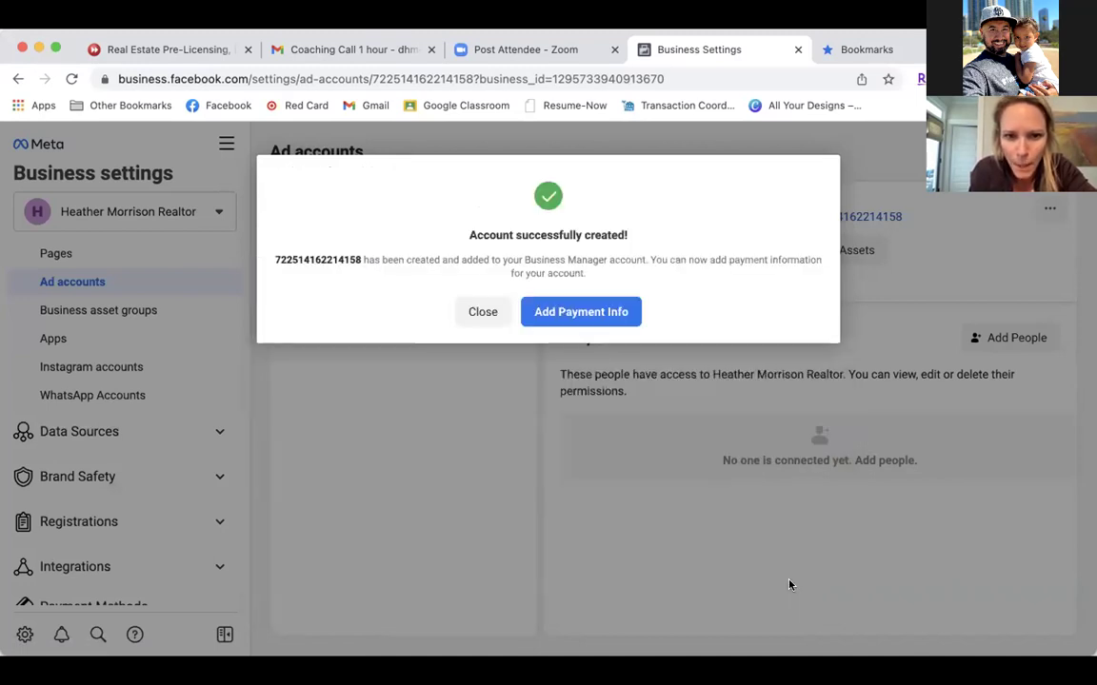
{"action": "left_click", "coordinate": [589, 313]}
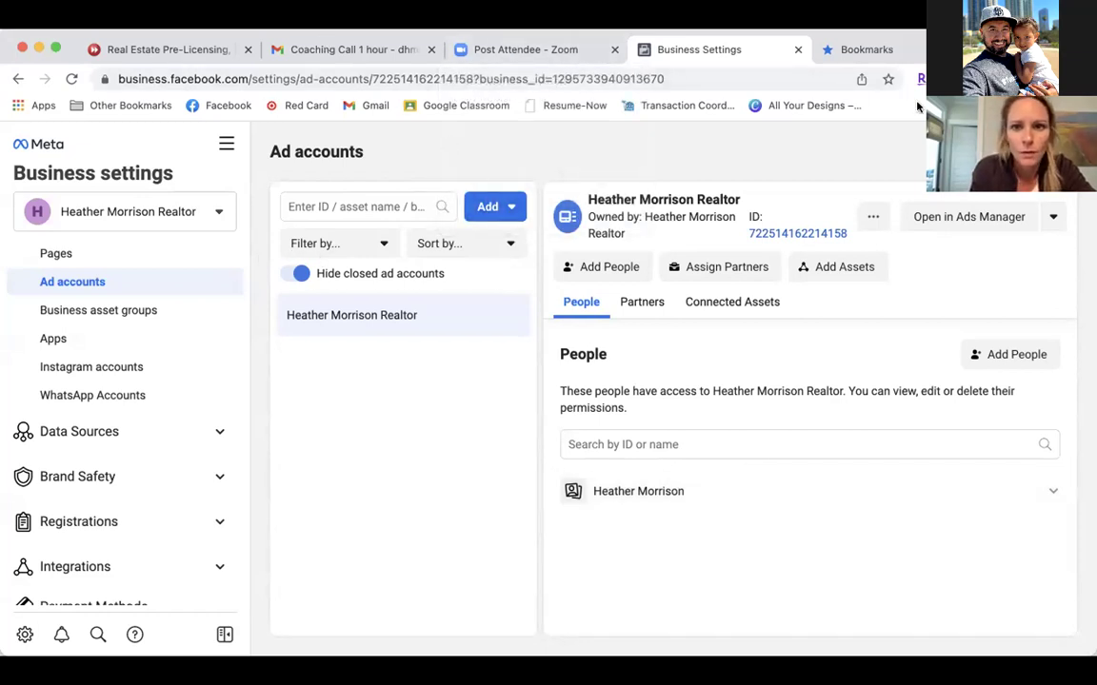
Bookmark the Ad accounts settings page using the address-bar star.
{"action": "left_click", "coordinate": [257, 14]}
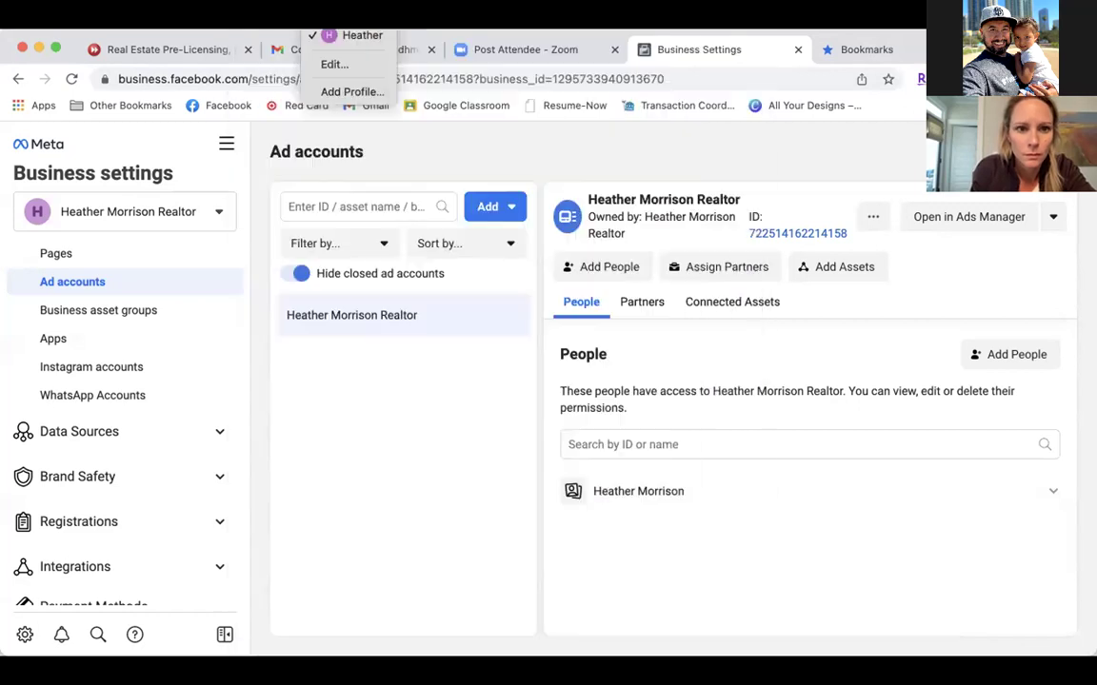
{"action": "mouse_move", "coordinate": [419, 13]}
{"action": "left_click", "coordinate": [886, 79]}
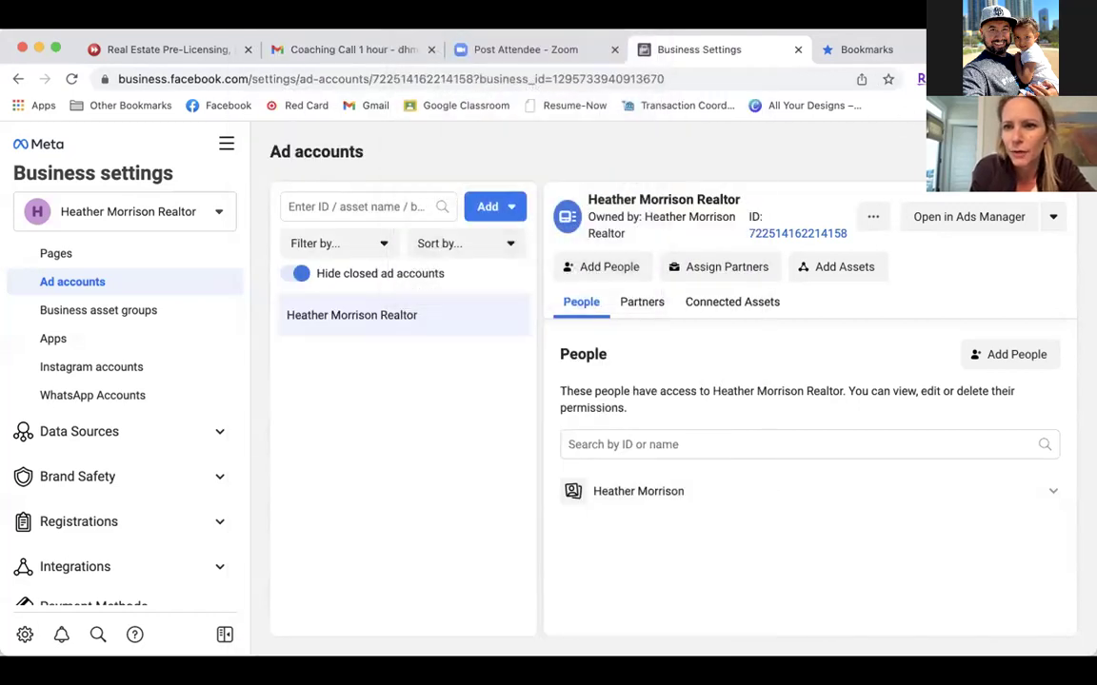
{"action": "left_click", "coordinate": [886, 79]}
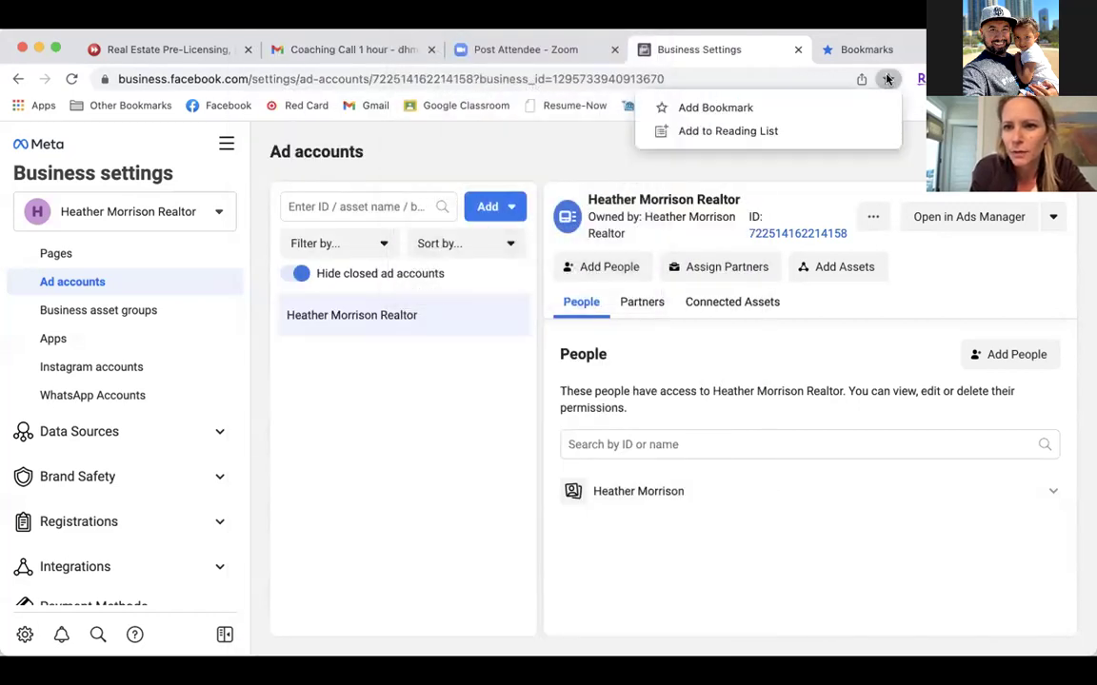
{"action": "left_click", "coordinate": [823, 115]}
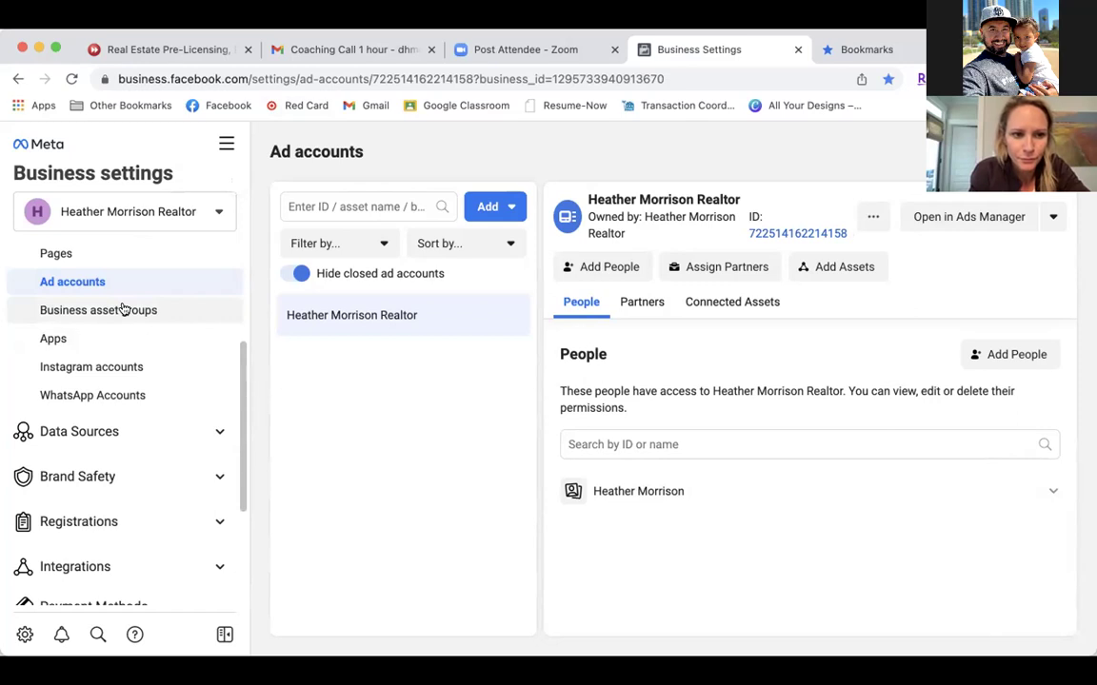
Go to Data Sources > Pixels and start adding a new pixel.
{"action": "left_click", "coordinate": [110, 437]}
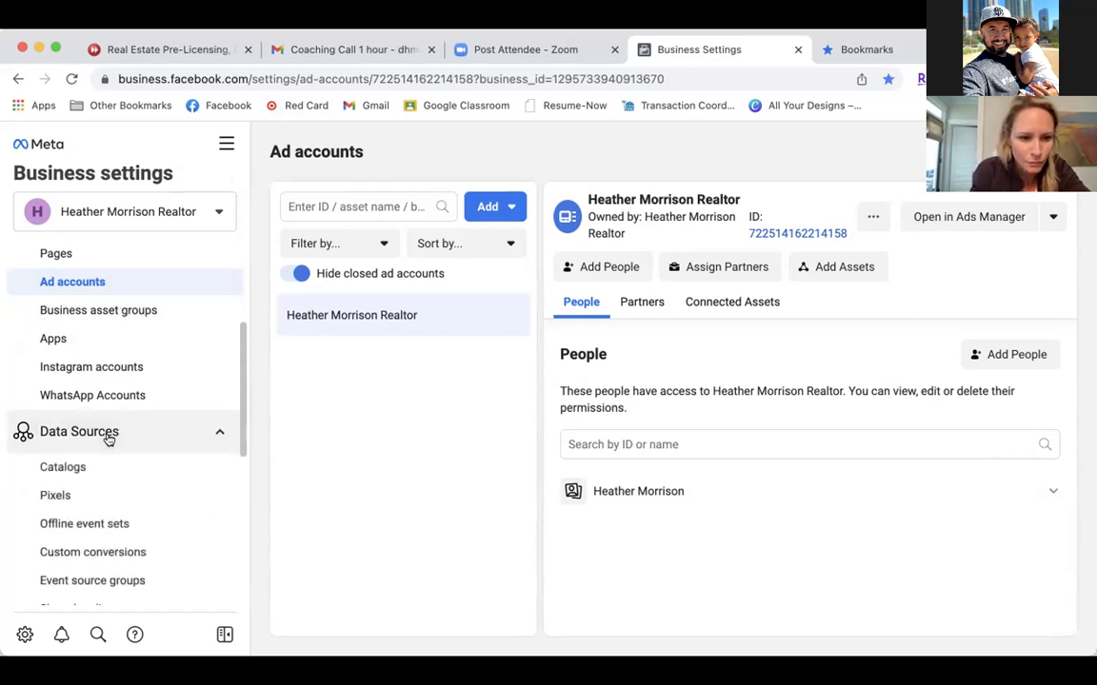
{"action": "left_click", "coordinate": [74, 496]}
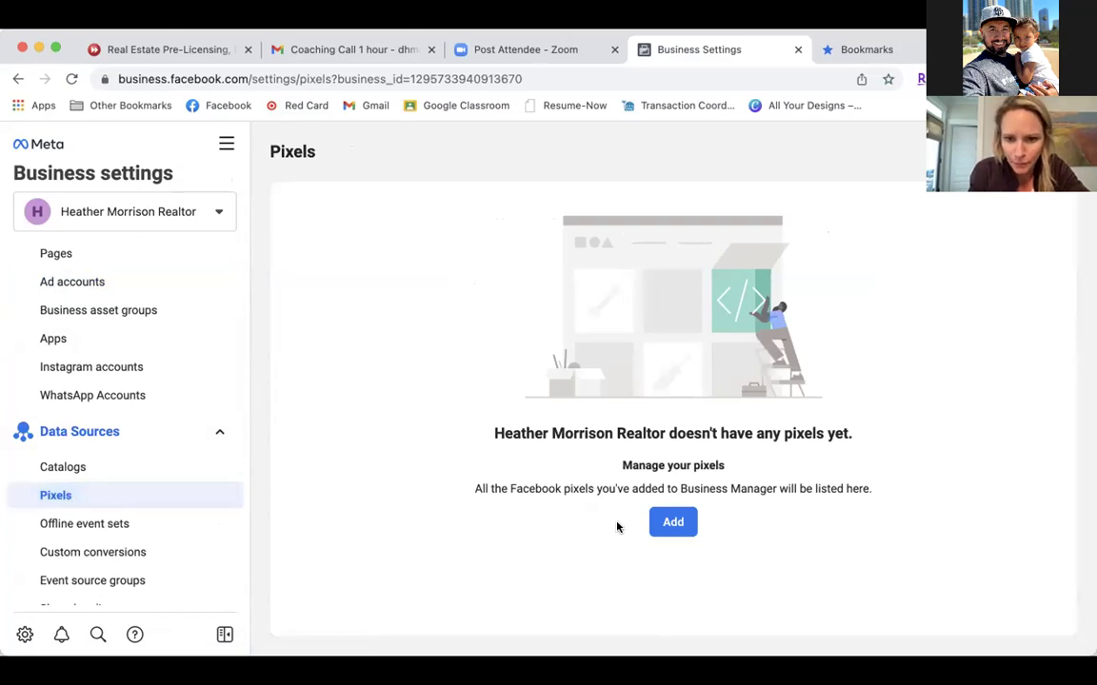
{"action": "left_click", "coordinate": [672, 522]}
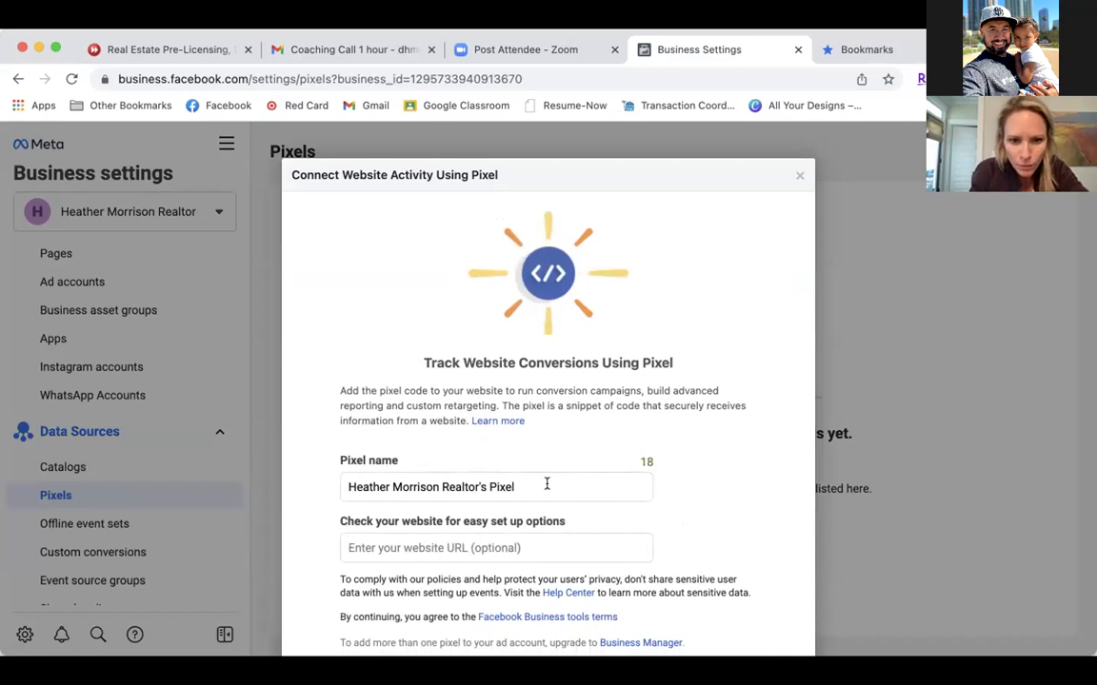
Trim the pixel name to just the business name, removing "'s Pixel".
{"action": "left_click", "coordinate": [487, 484]}
{"action": "key", "text": "BackSpace"}
{"action": "key", "text": "BackSpace"}
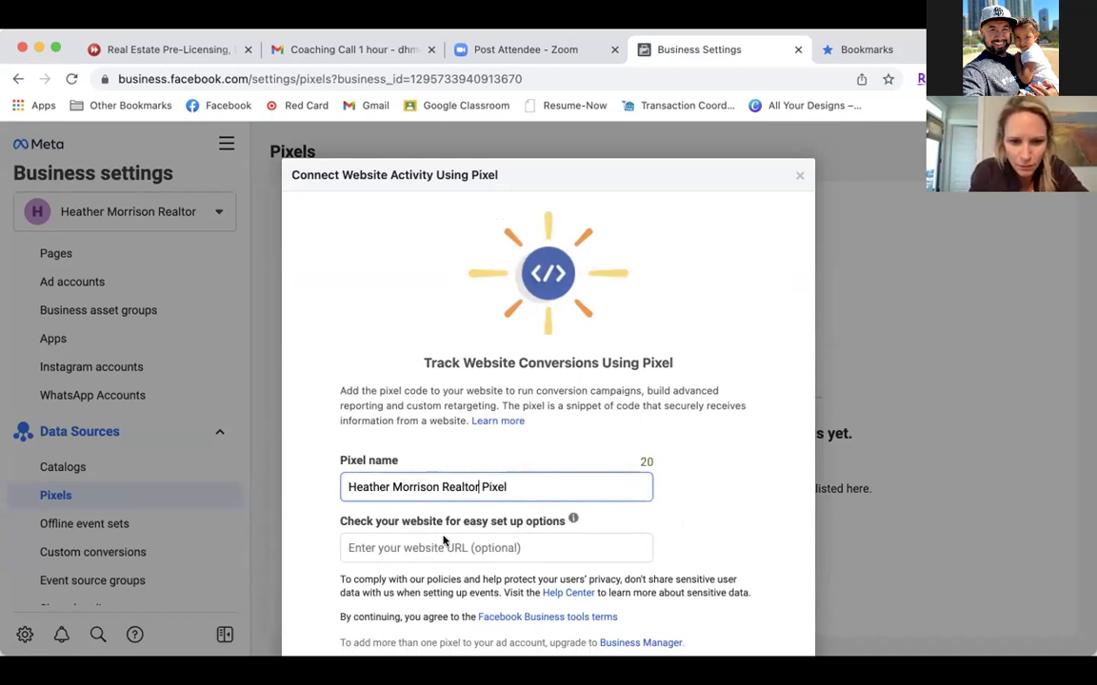
{"action": "left_click", "coordinate": [527, 483]}
{"action": "key", "text": "BackSpace"}
{"action": "key", "text": "BackSpace"}
{"action": "key", "text": "BackSpace"}
{"action": "key", "text": "BackSpace"}
{"action": "key", "text": "BackSpace"}
{"action": "key", "text": "BackSpace"}
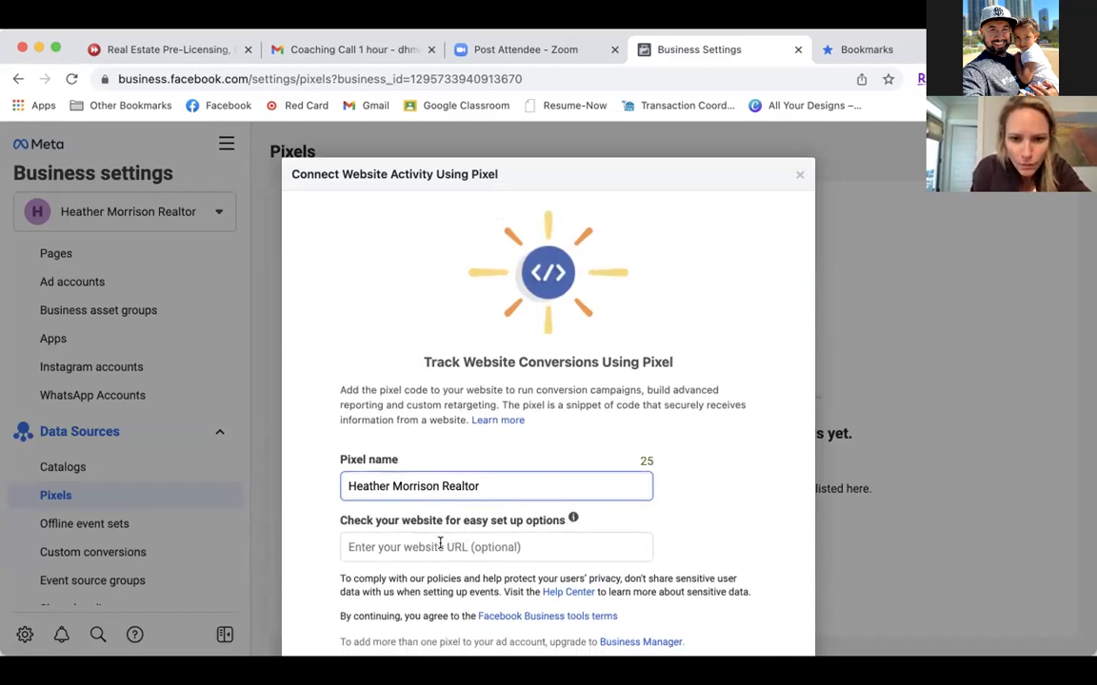
{"action": "scroll", "coordinate": [440, 543], "scroll_direction": "down", "scroll_amount": 2}
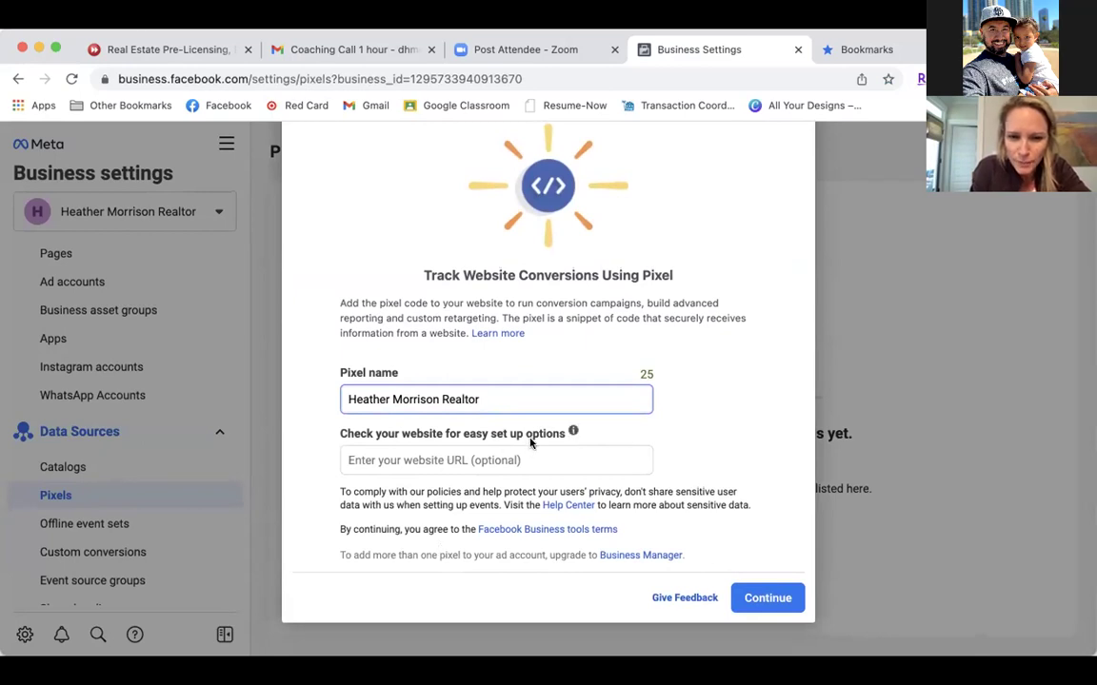
Create the pixel and choose 'Set up the Pixel Now'.
{"action": "left_click", "coordinate": [761, 600]}
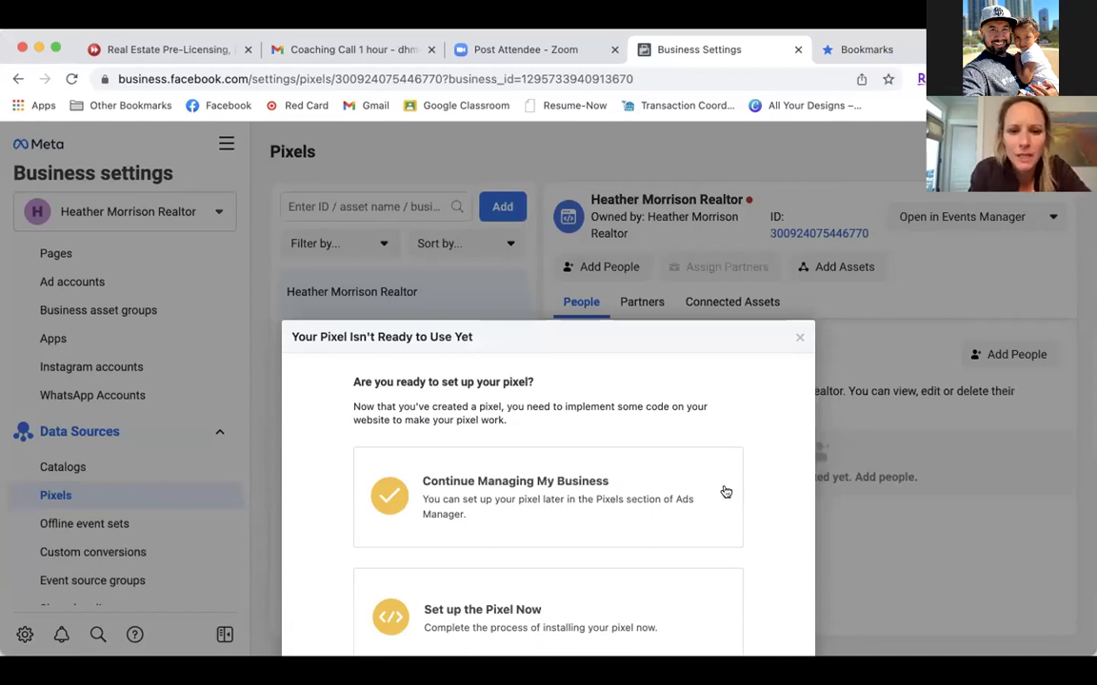
{"action": "triple_click", "coordinate": [679, 333]}
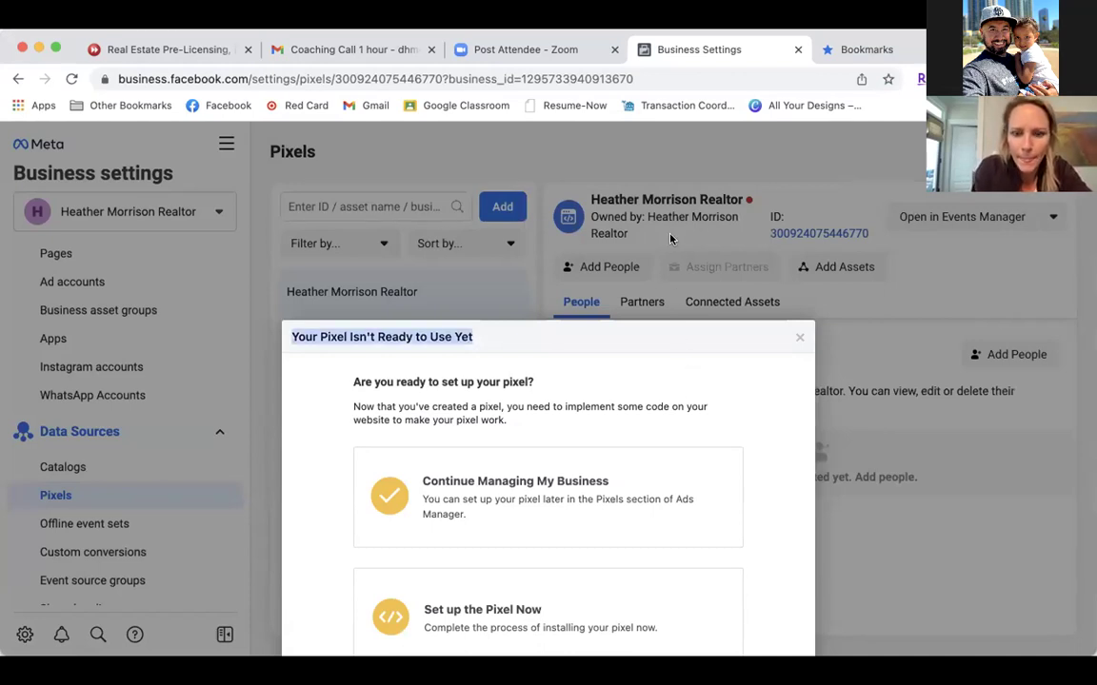
{"action": "left_click", "coordinate": [786, 491]}
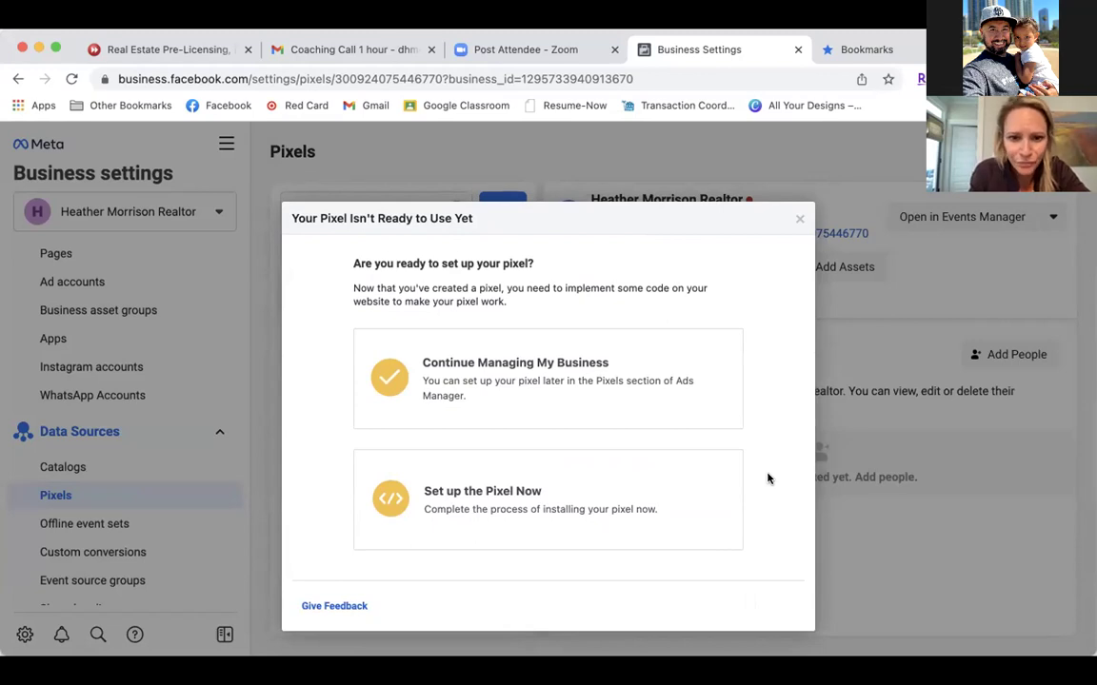
{"action": "left_click", "coordinate": [491, 516]}
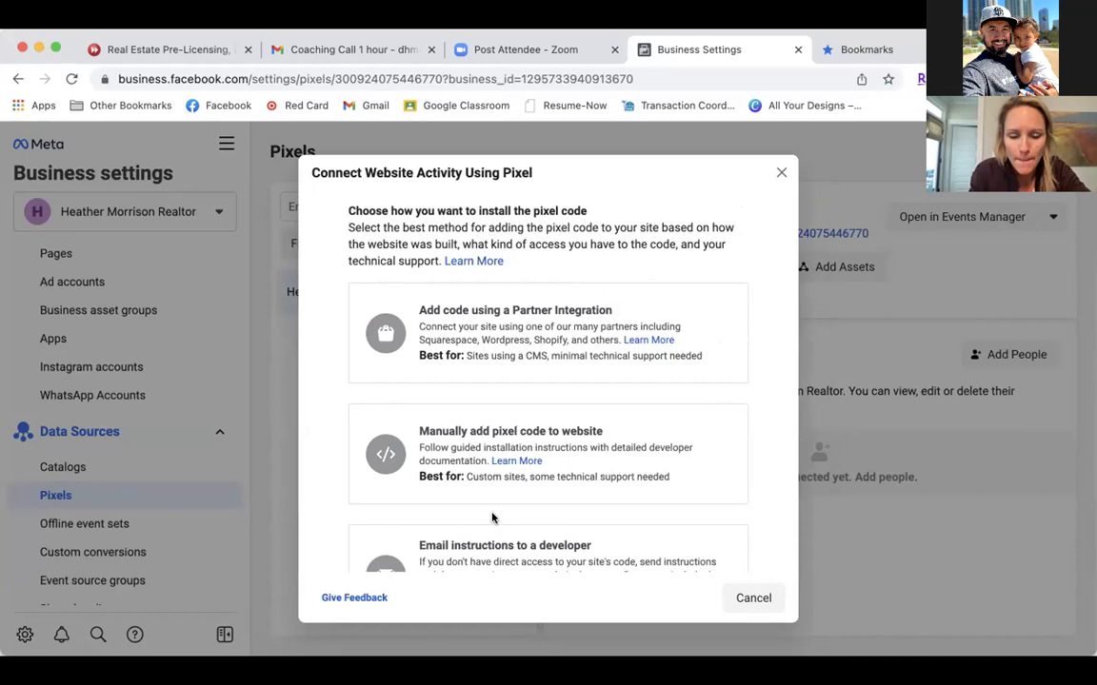
Choose manual installation and copy the pixel base code.
{"action": "left_click", "coordinate": [504, 448]}
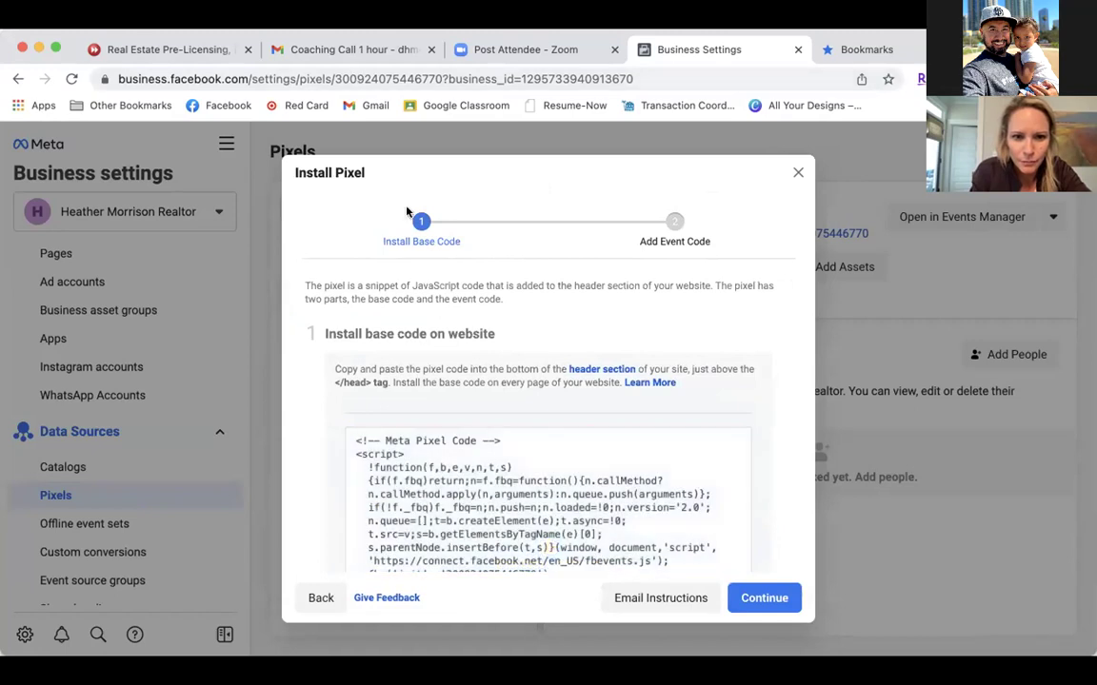
{"action": "left_click", "coordinate": [448, 501]}
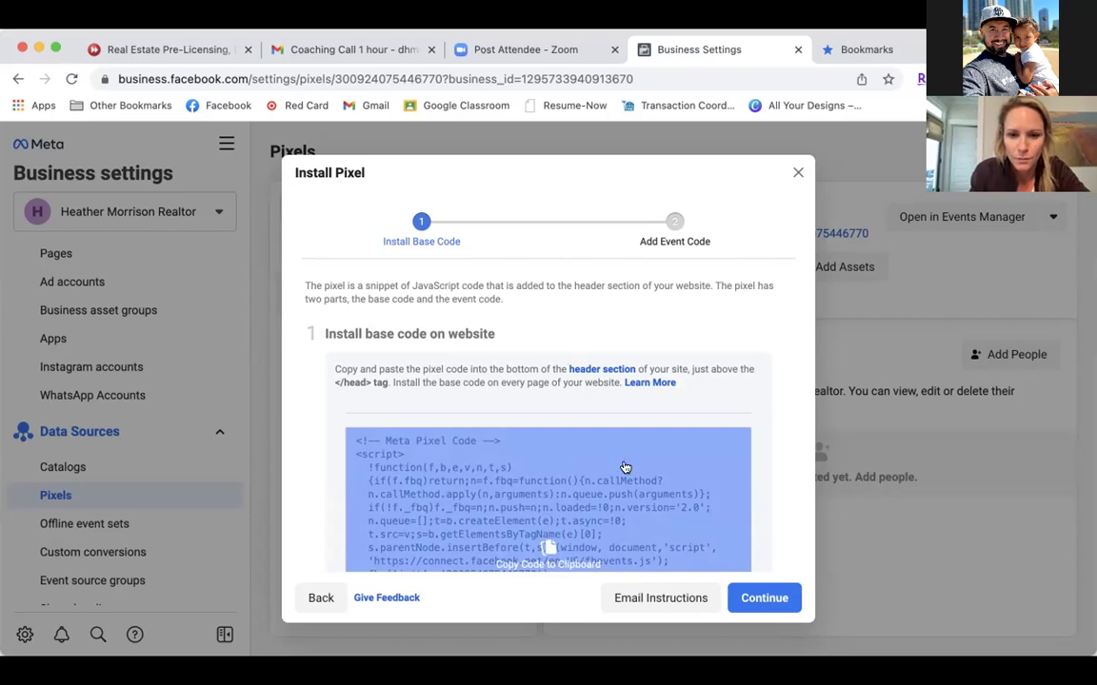
{"action": "scroll", "coordinate": [625, 467], "scroll_direction": "down", "scroll_amount": 10}
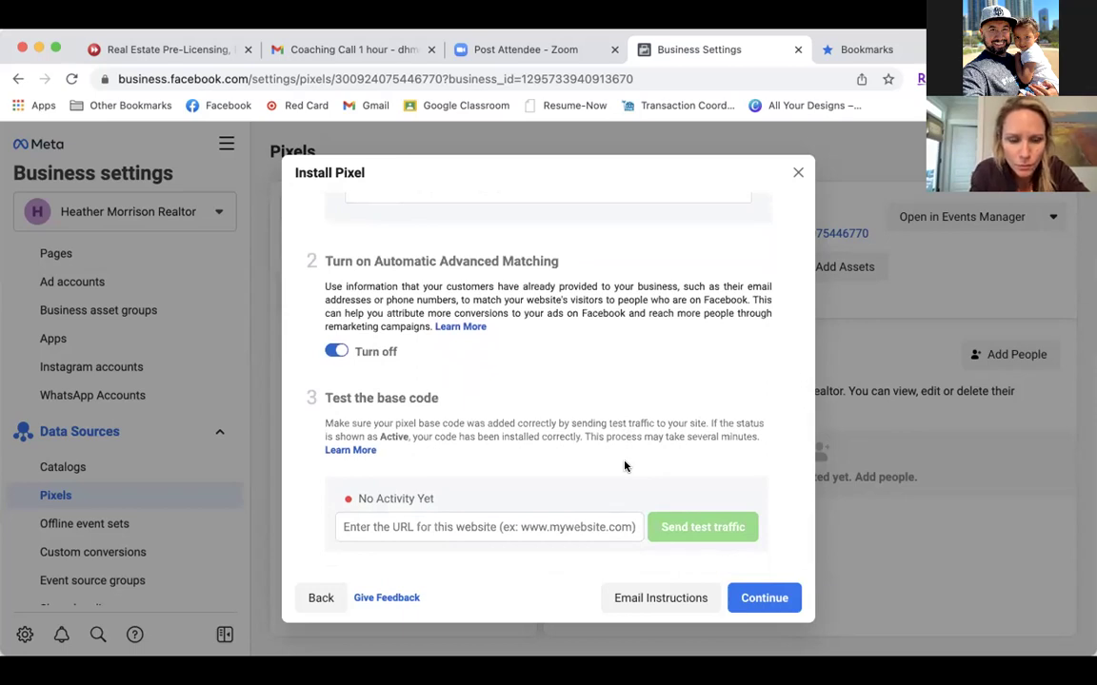
Keep Automatic Advanced Matching on, then exit pixel setup without adding events.
{"action": "left_click", "coordinate": [337, 351]}
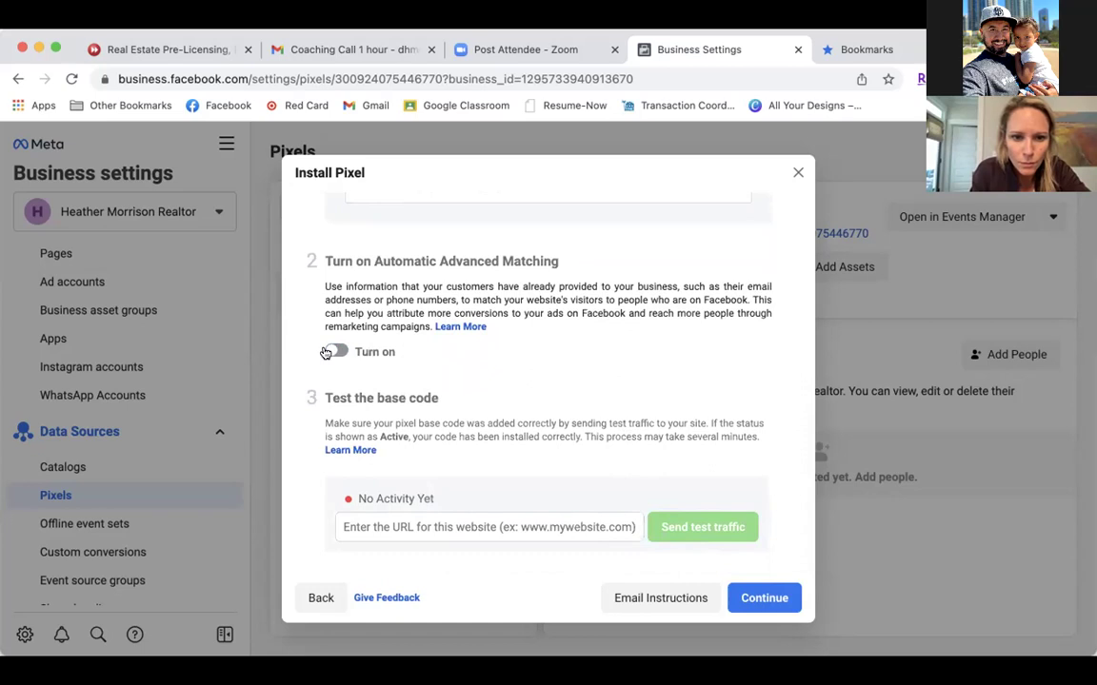
{"action": "left_click", "coordinate": [335, 351]}
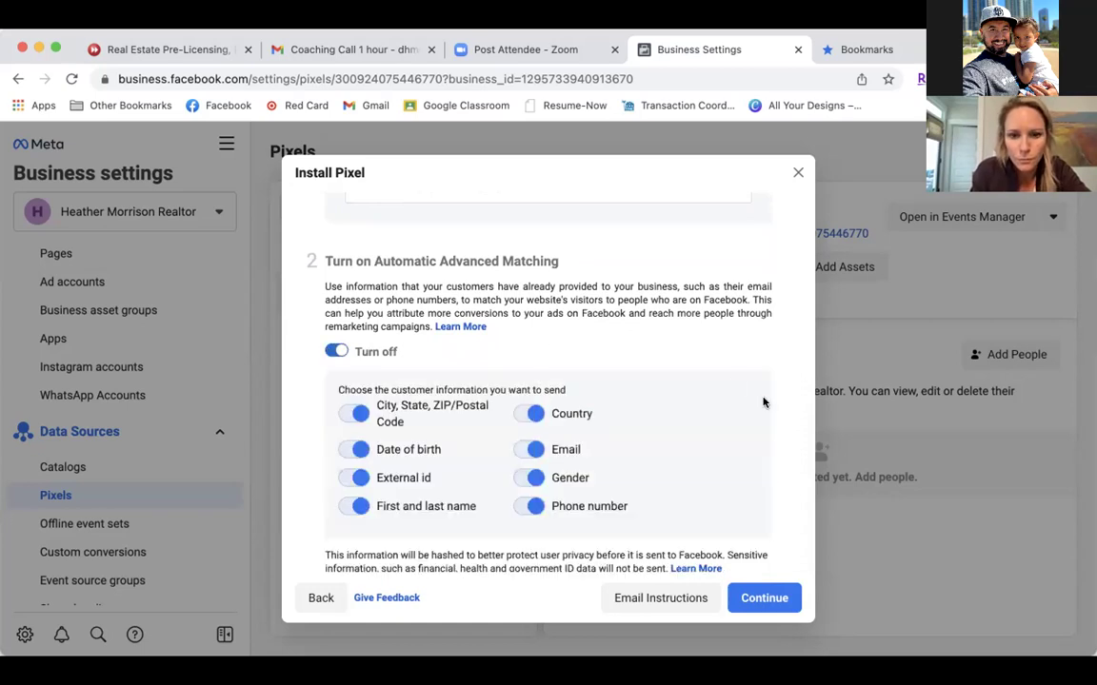
{"action": "left_click", "coordinate": [763, 598]}
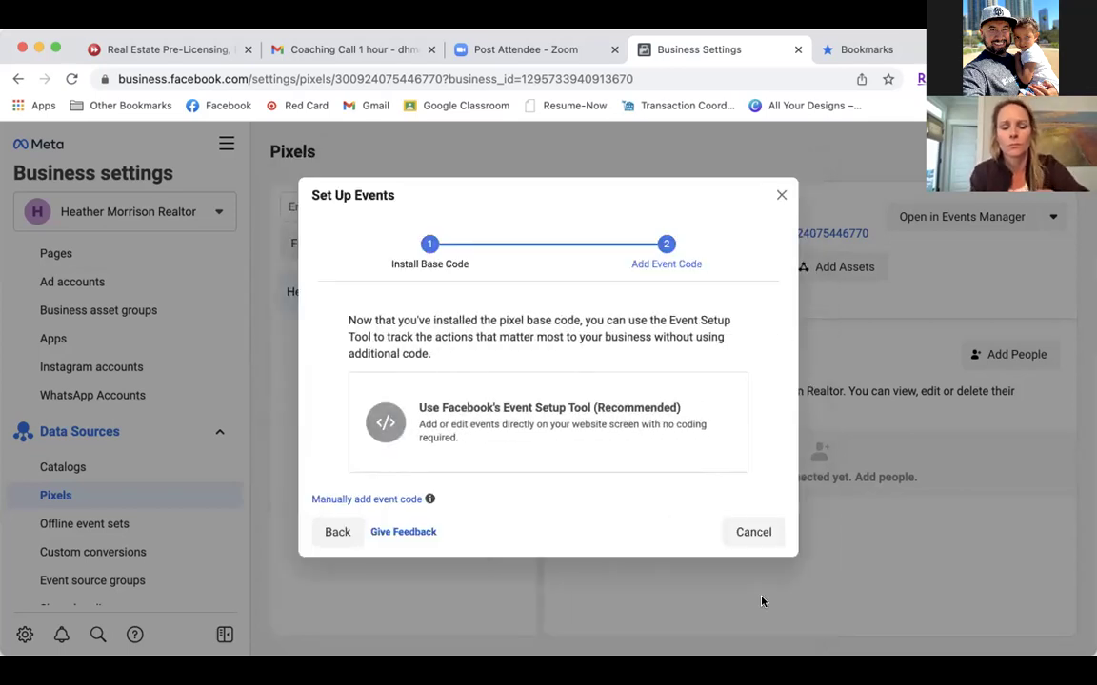
{"action": "left_click", "coordinate": [752, 534]}
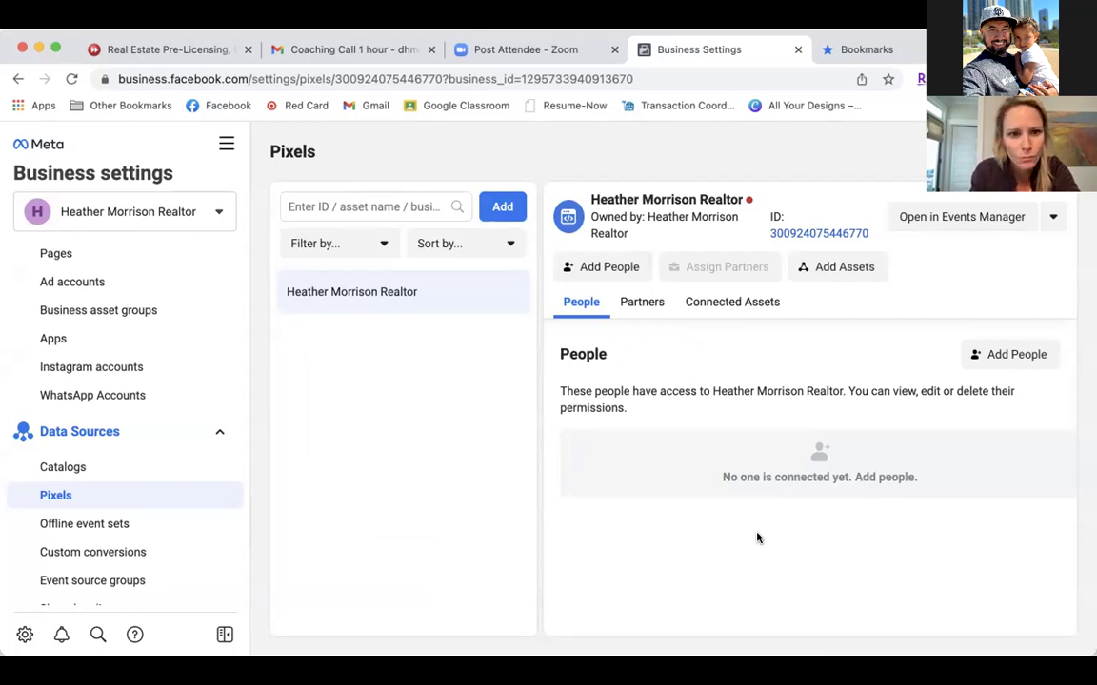
Assign the selected person Manage Pixel full control of the realtor pixel.
{"action": "left_click", "coordinate": [1015, 358]}
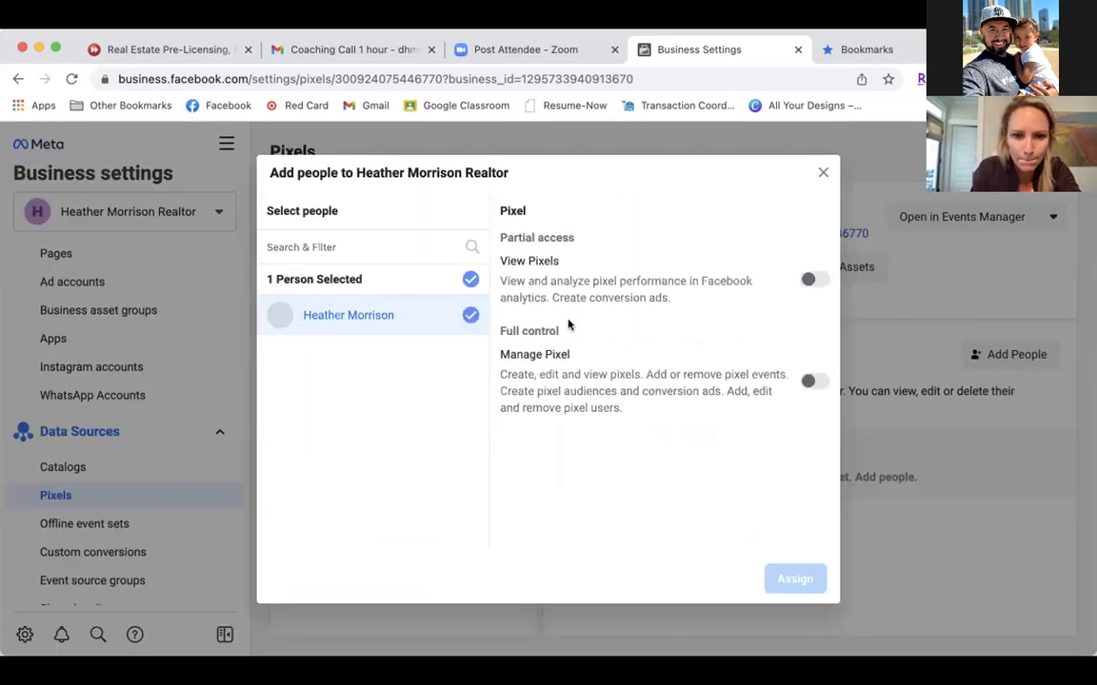
{"action": "left_click", "coordinate": [805, 381]}
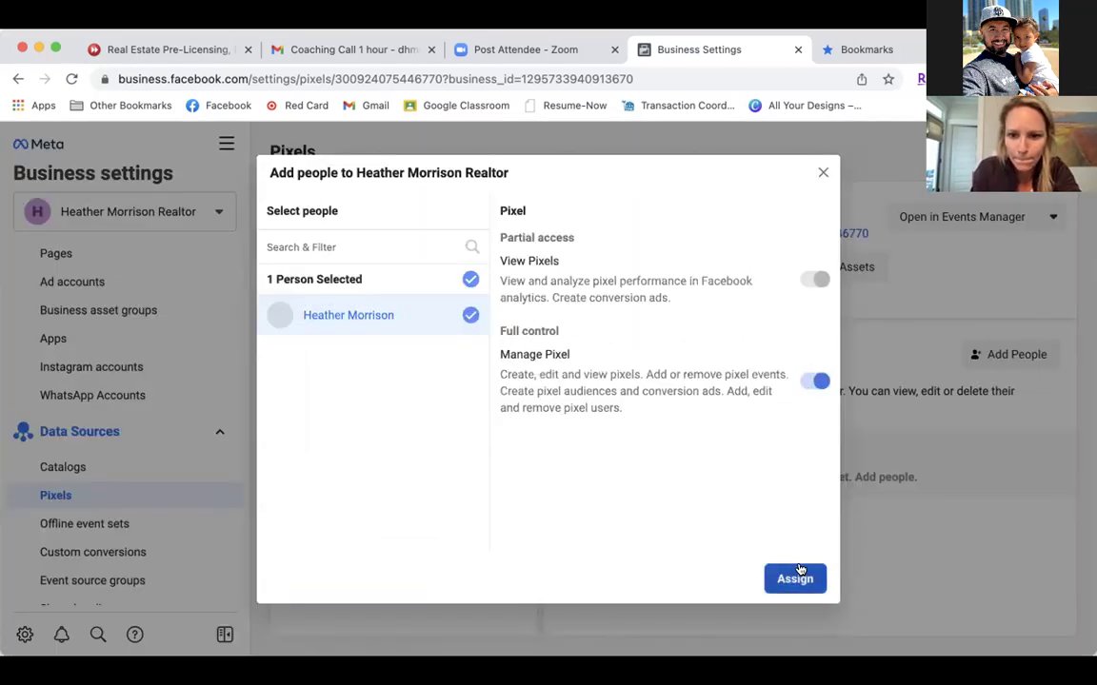
{"action": "left_click", "coordinate": [795, 578]}
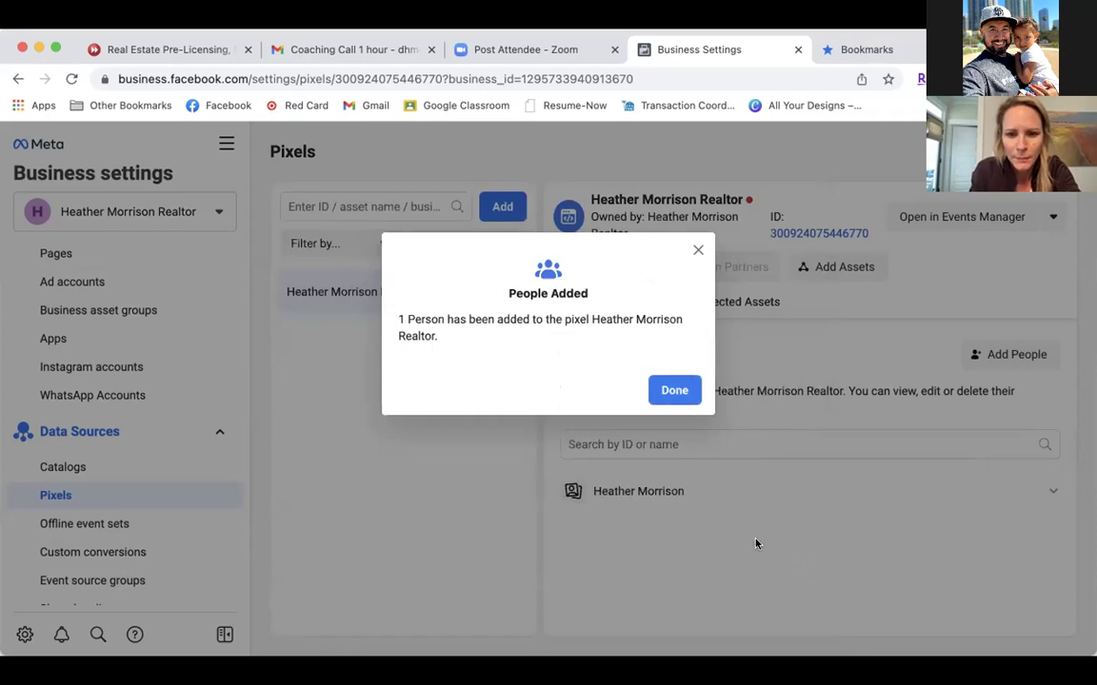
{"action": "left_click", "coordinate": [678, 390]}
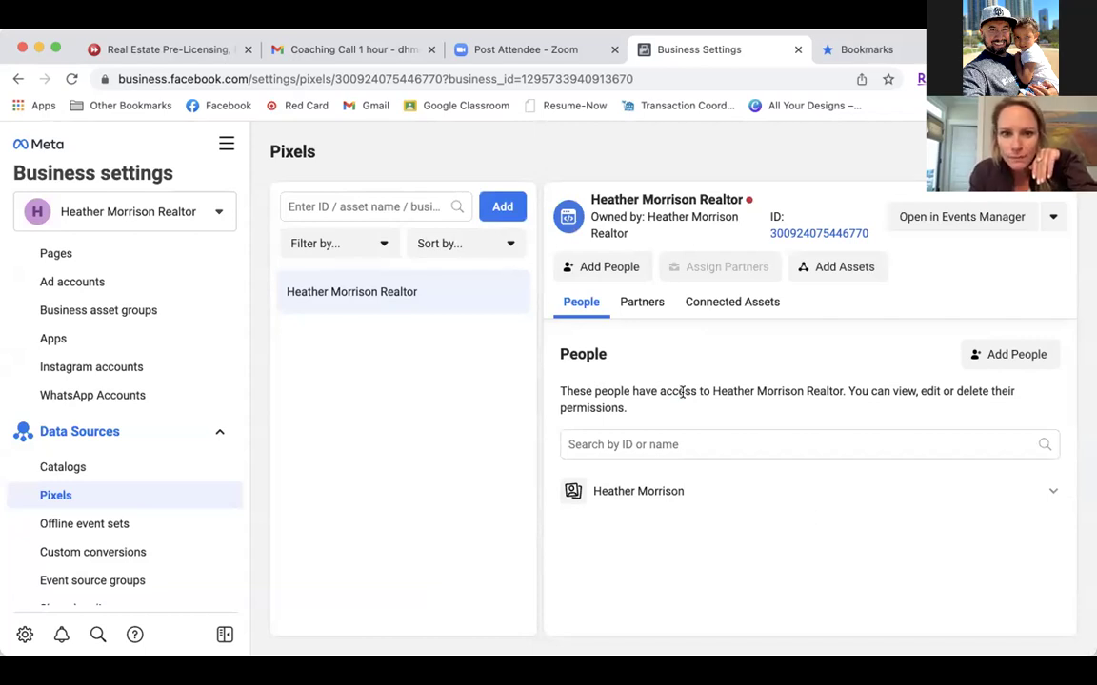
Add the realtor ad account as a connected asset of the pixel.
{"action": "left_click", "coordinate": [844, 268]}
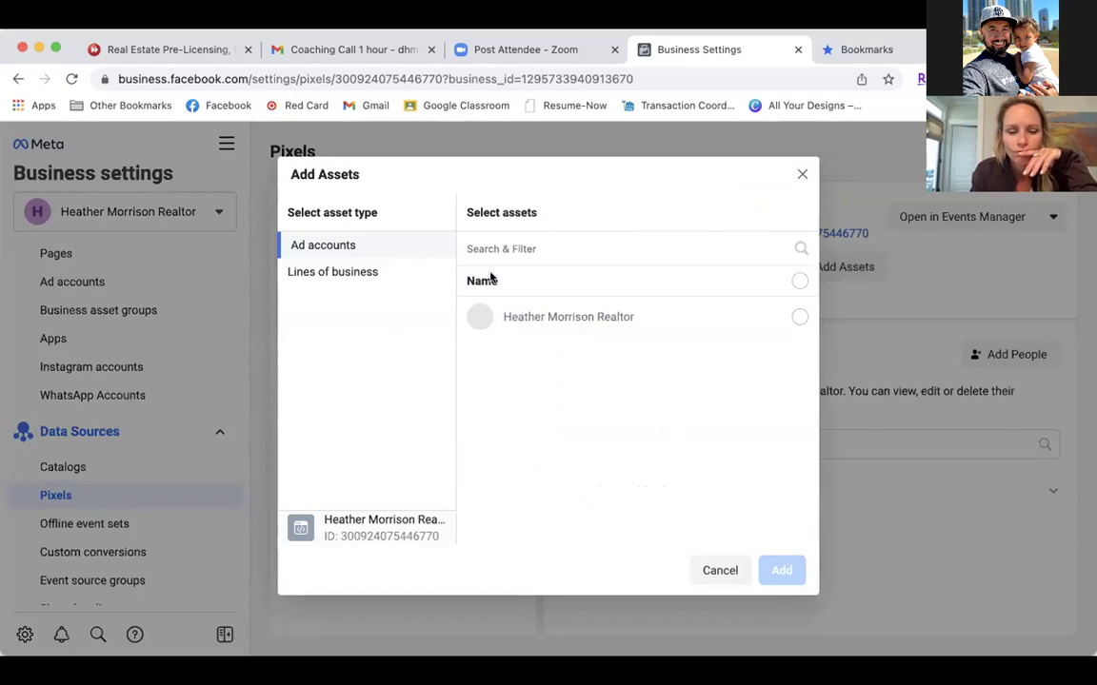
{"action": "left_click", "coordinate": [478, 321]}
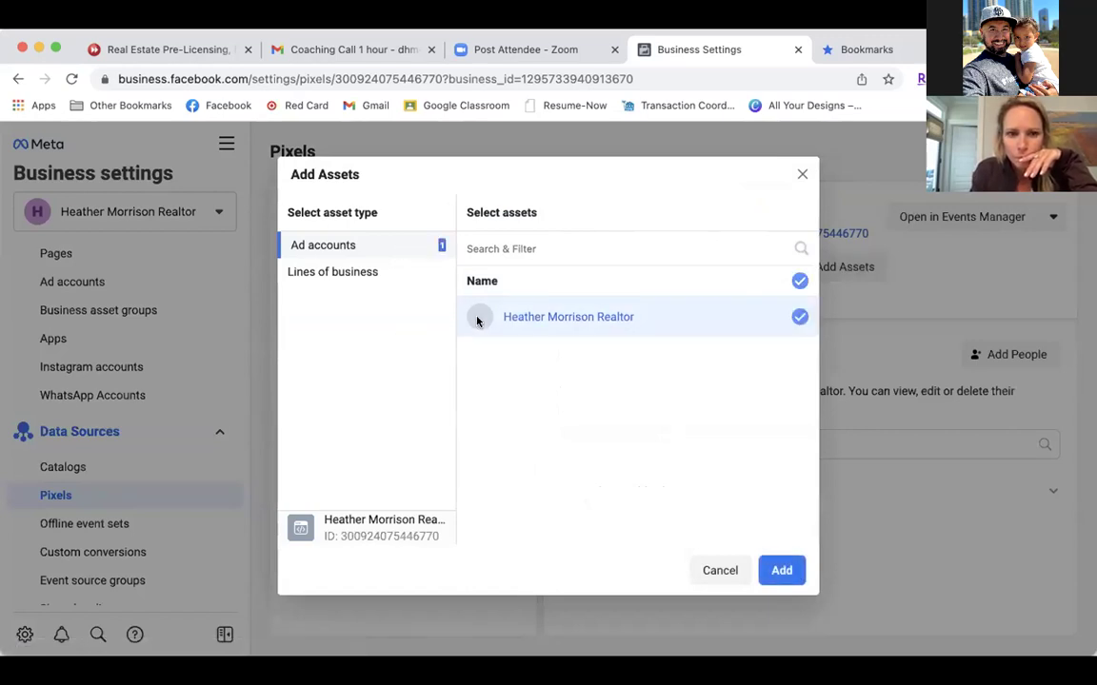
{"action": "left_click", "coordinate": [781, 571]}
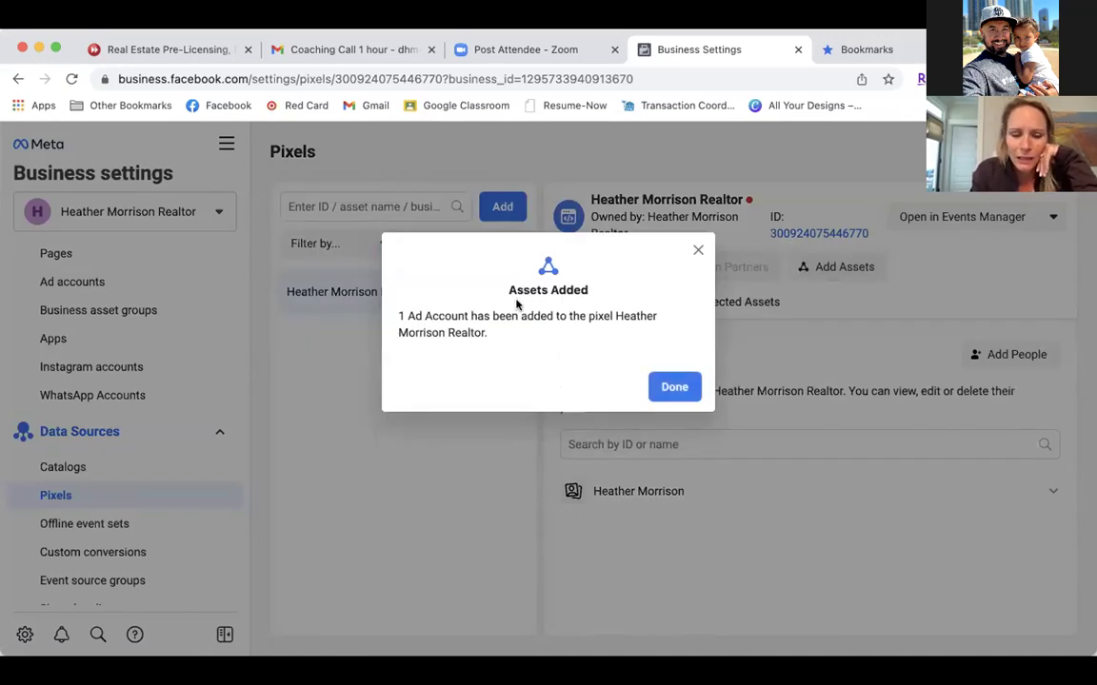
{"action": "left_click", "coordinate": [674, 387]}
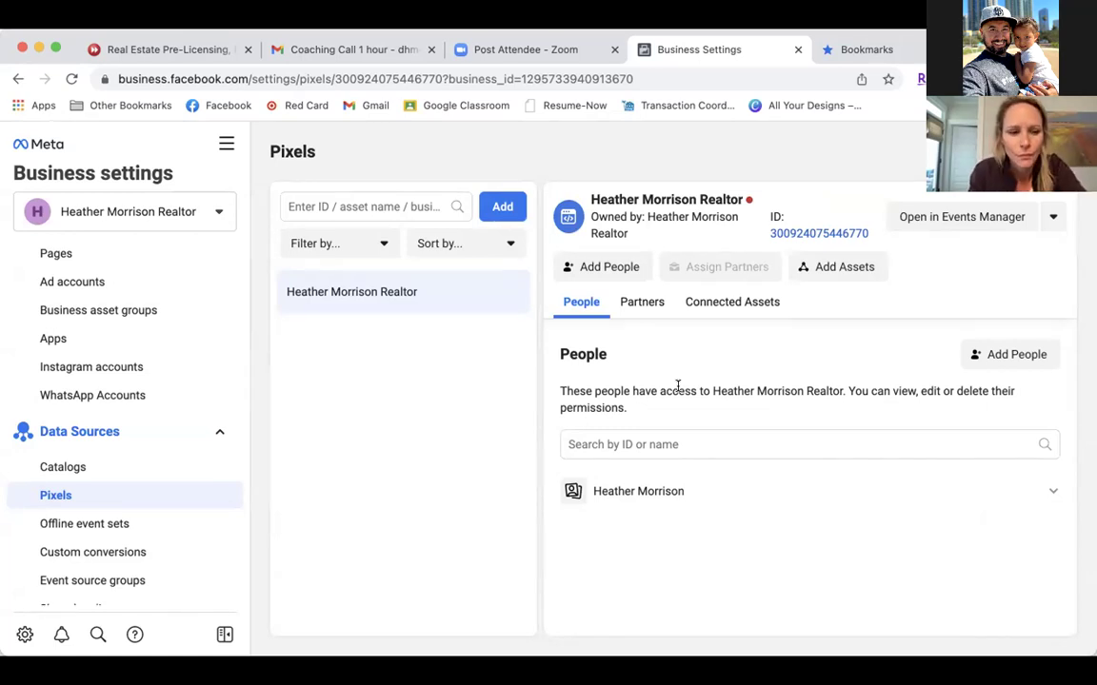
Find Custom conversions under Data Sources in the sidebar and open it.
{"action": "scroll", "coordinate": [185, 481], "scroll_direction": "down", "scroll_amount": 3}
{"action": "scroll", "coordinate": [185, 480], "scroll_direction": "up", "scroll_amount": 2}
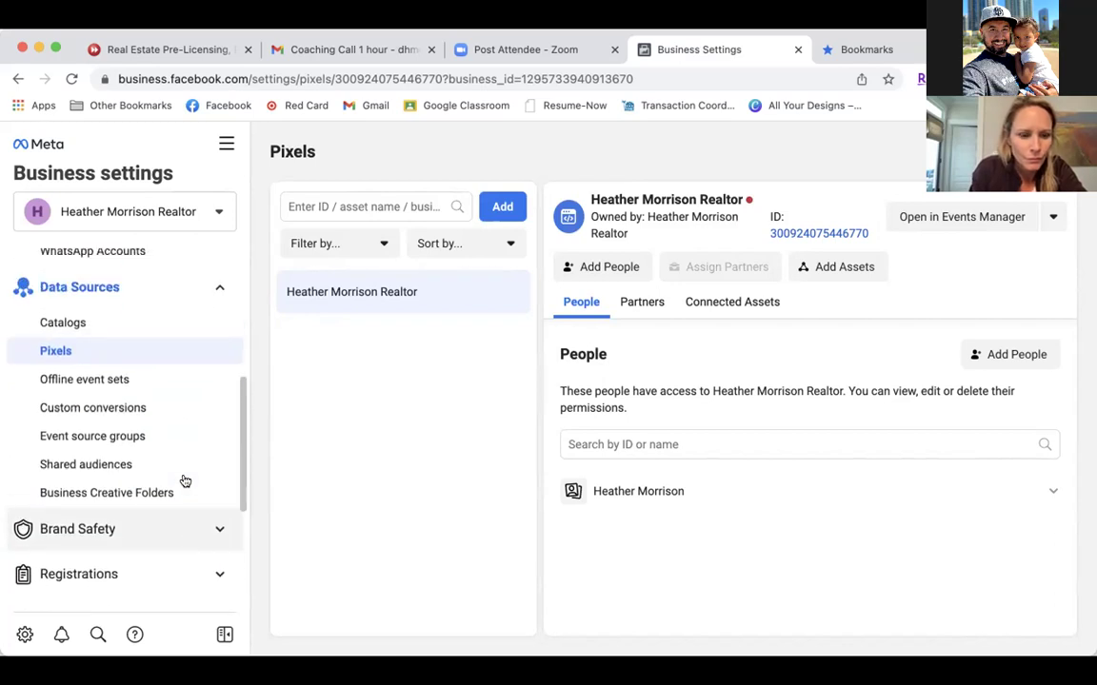
{"action": "scroll", "coordinate": [185, 481], "scroll_direction": "down", "scroll_amount": 5}
{"action": "scroll", "coordinate": [185, 481], "scroll_direction": "down", "scroll_amount": 1}
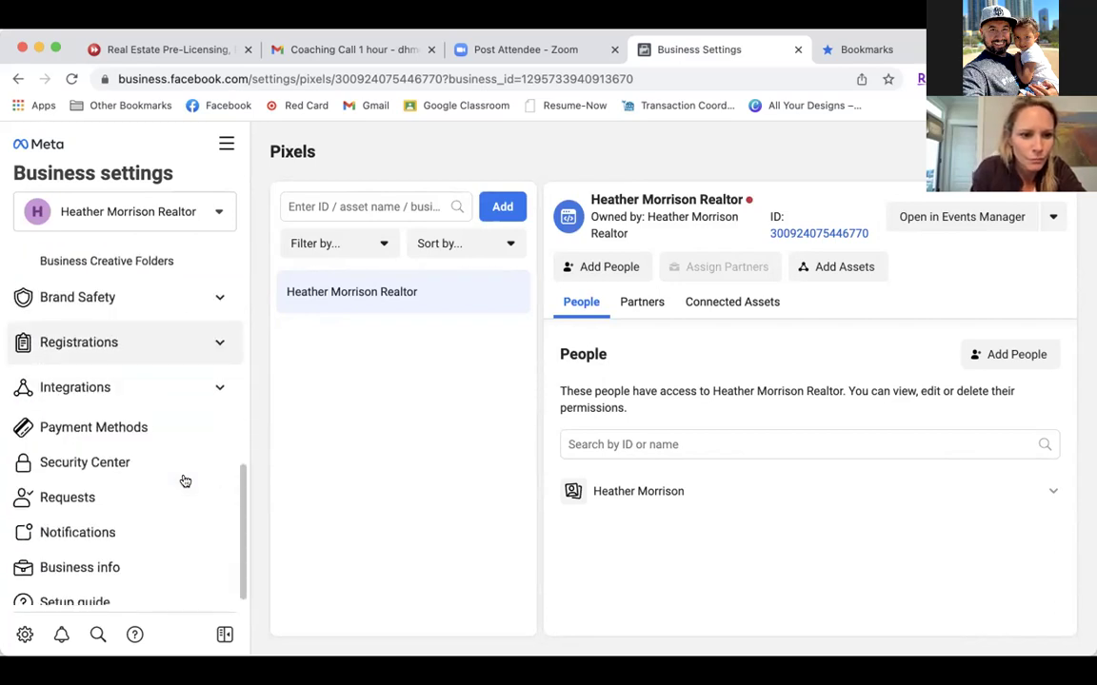
{"action": "scroll", "coordinate": [186, 481], "scroll_direction": "up", "scroll_amount": 3}
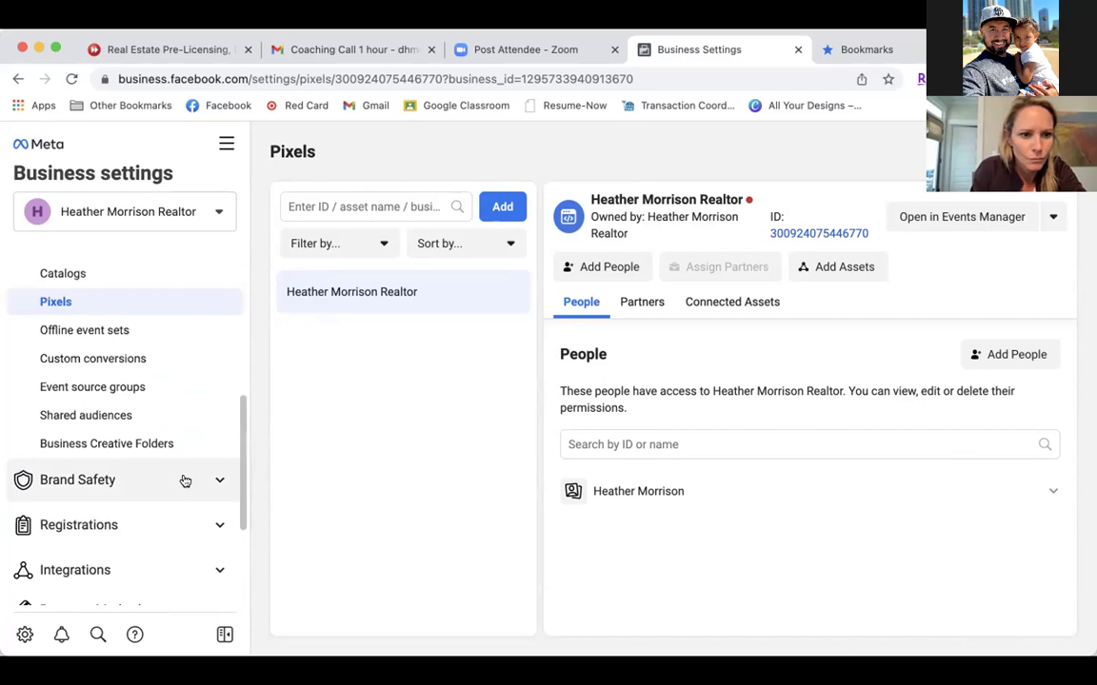
{"action": "left_click", "coordinate": [121, 358]}
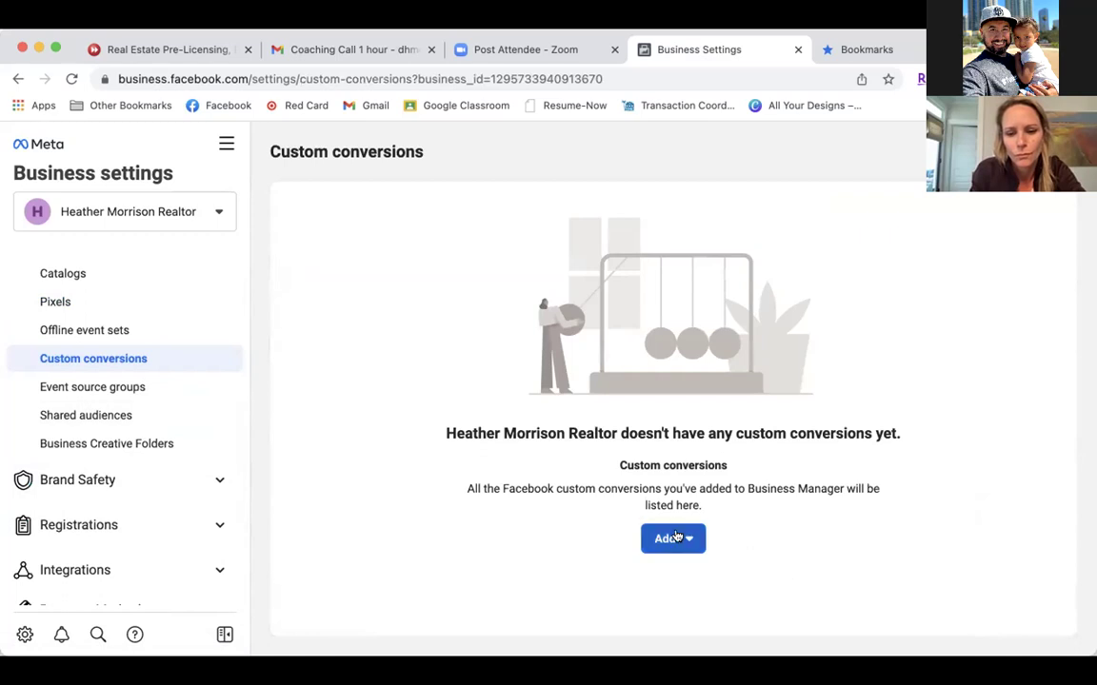
Open the 'Your Free Seller Guide' bookmark from the CM Clients folder.
{"action": "left_click", "coordinate": [116, 481]}
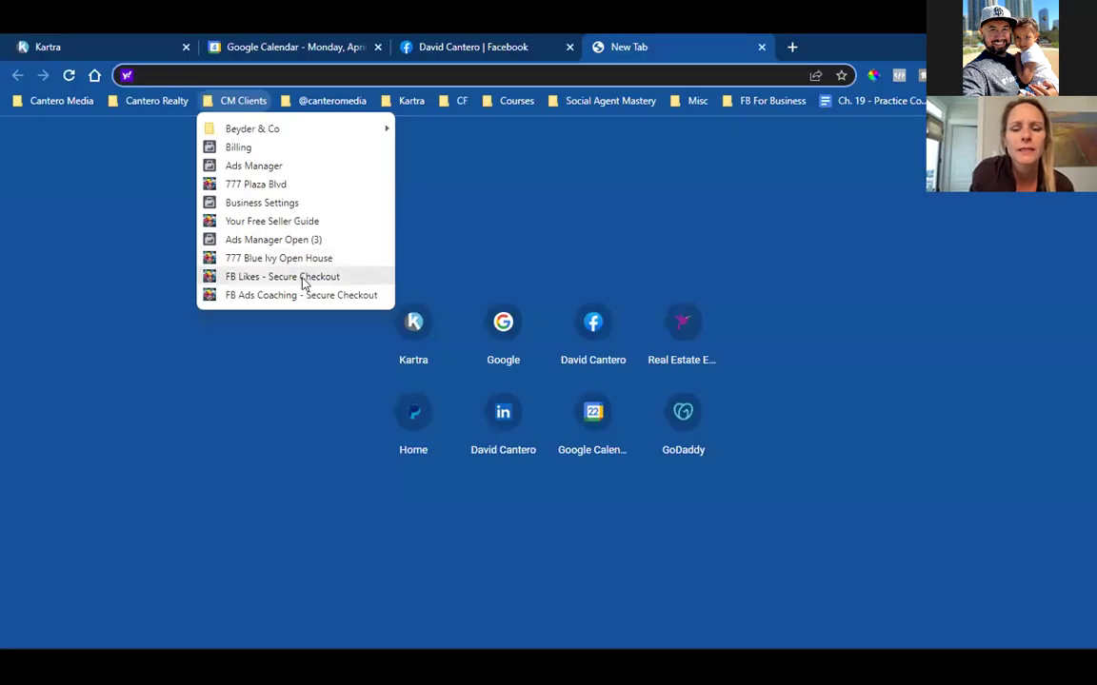
{"action": "left_click", "coordinate": [297, 223]}
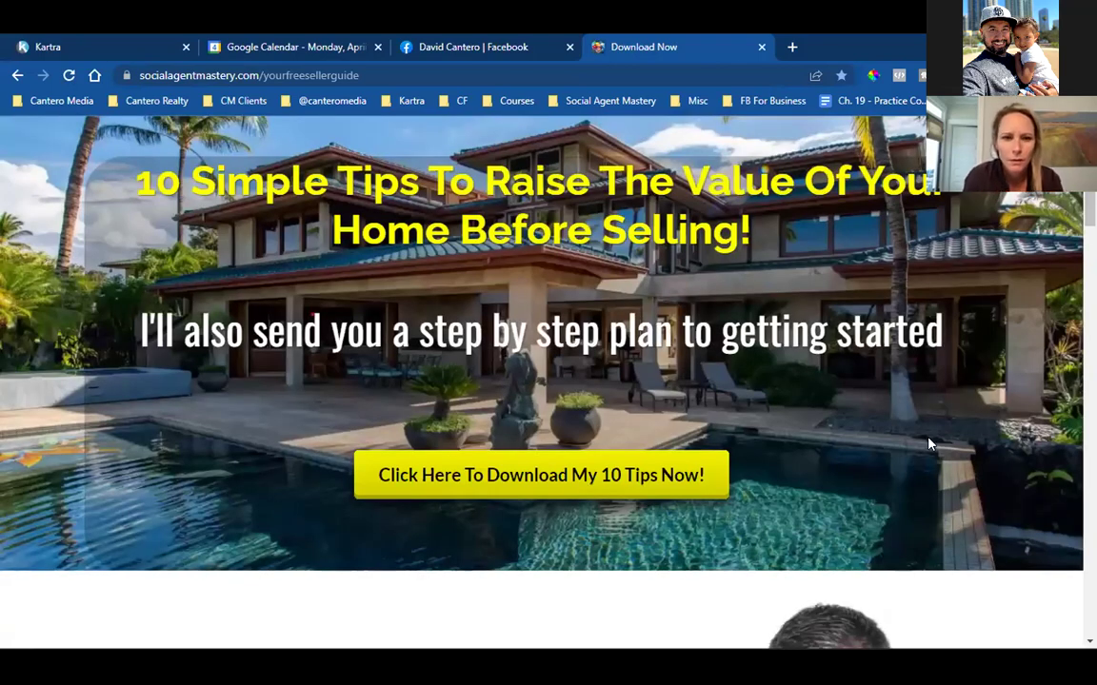
{"action": "left_click", "coordinate": [281, 78]}
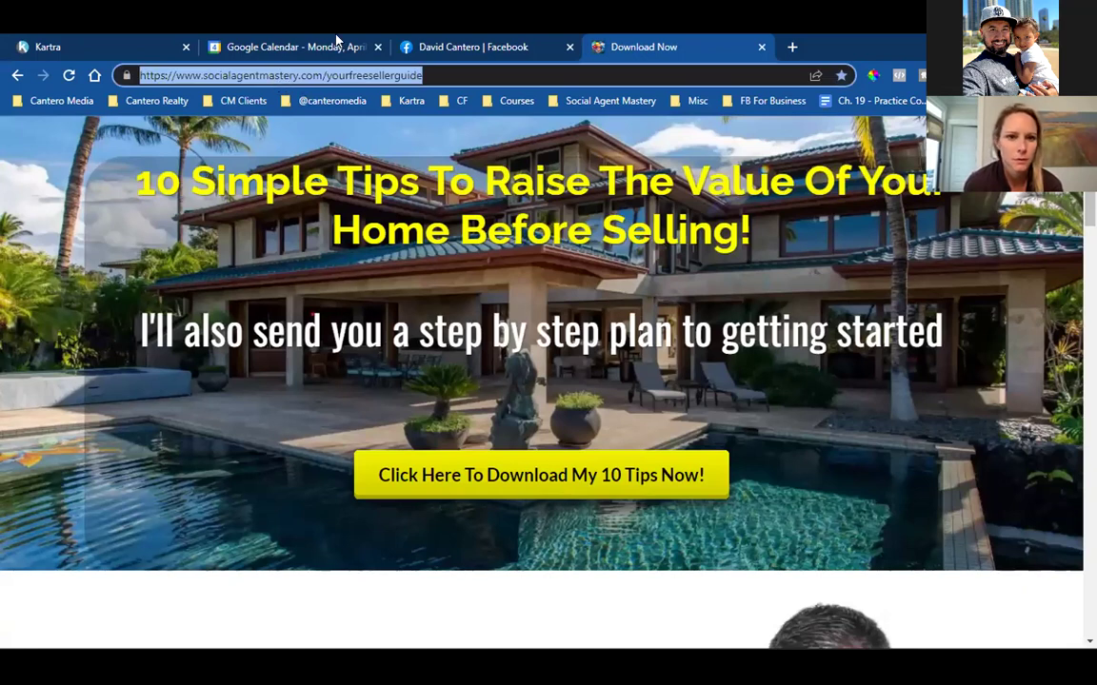
{"action": "left_click", "coordinate": [508, 241]}
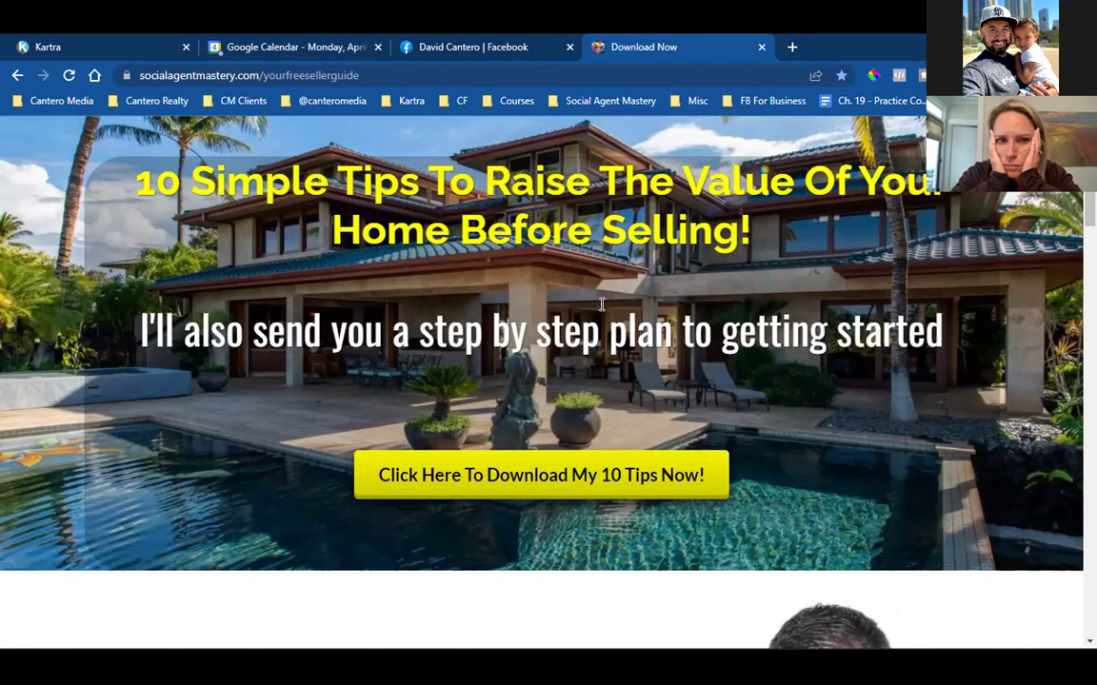
{"action": "left_click_drag", "start_coordinate": [264, 181], "coordinate": [424, 230]}
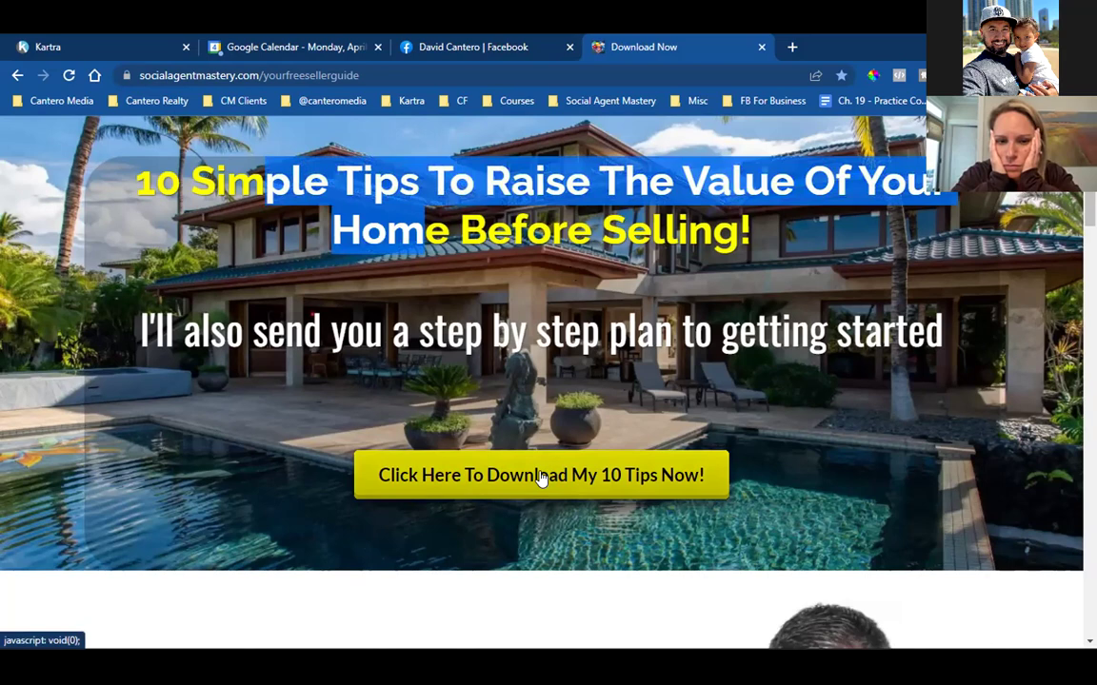
{"action": "scroll", "coordinate": [570, 472], "scroll_direction": "down", "scroll_amount": 4}
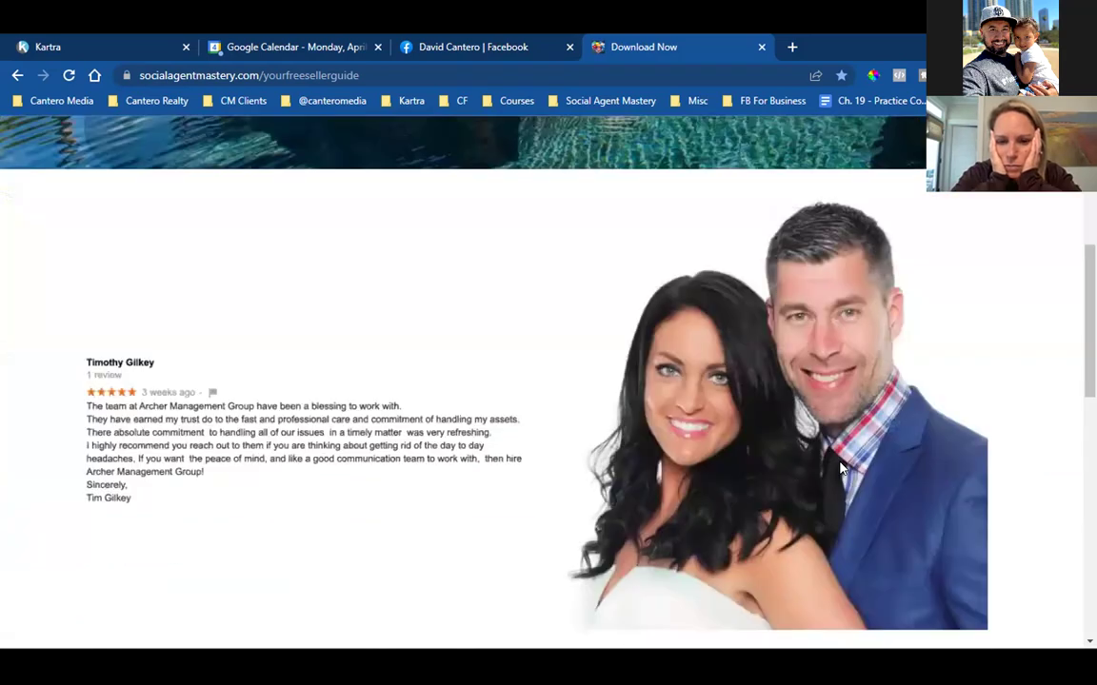
{"action": "scroll", "coordinate": [840, 467], "scroll_direction": "down", "scroll_amount": 5}
{"action": "scroll", "coordinate": [842, 466], "scroll_direction": "up", "scroll_amount": 10}
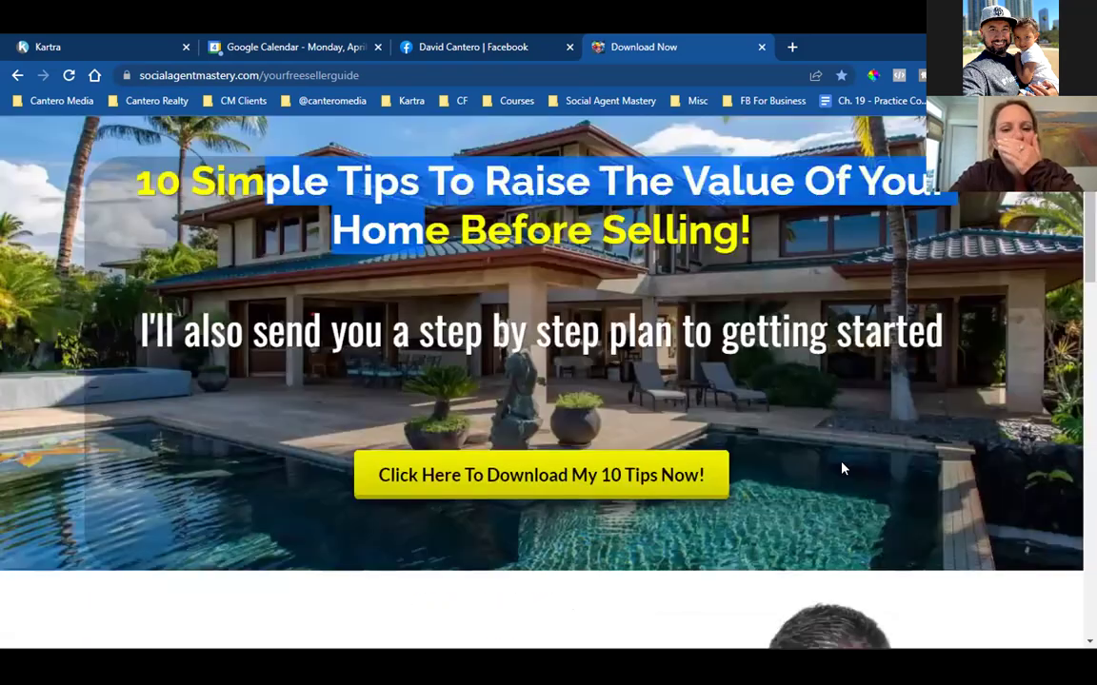
{"action": "left_click", "coordinate": [482, 163]}
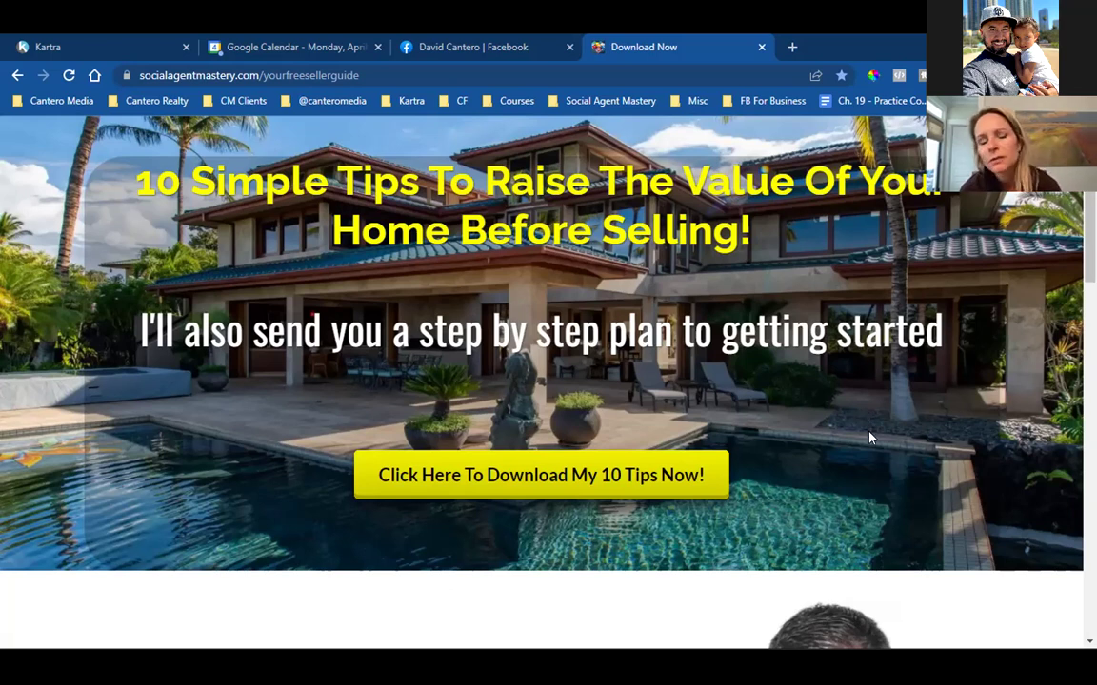
{"action": "left_click_drag", "start_coordinate": [138, 171], "coordinate": [574, 272]}
{"action": "left_click", "coordinate": [575, 271]}
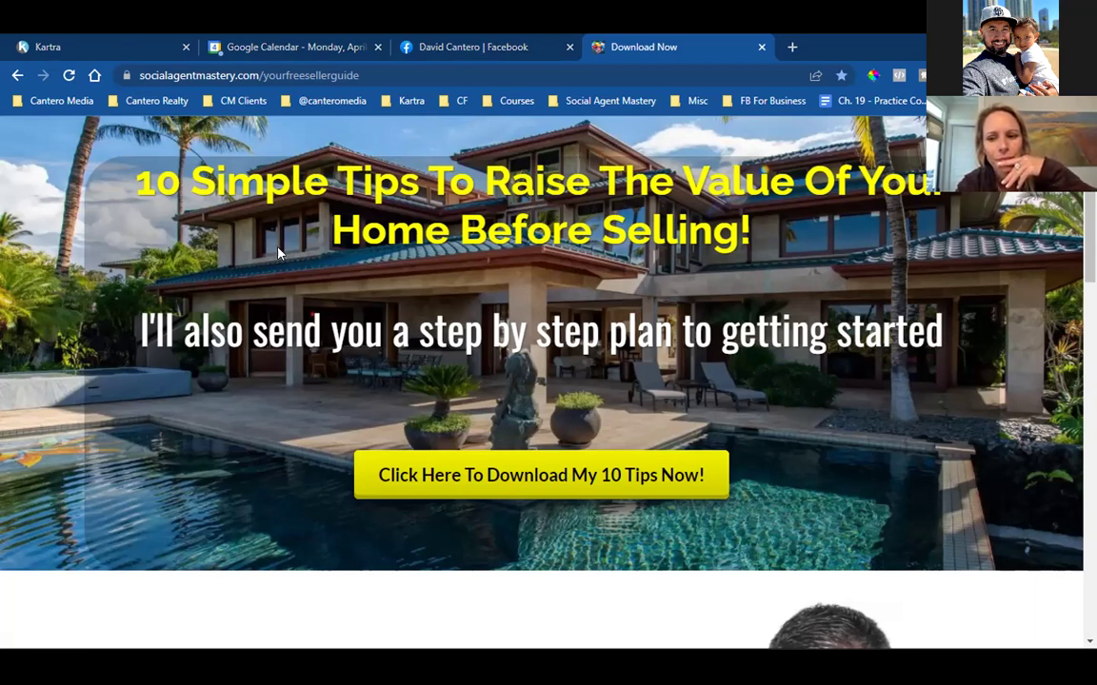
On the Facebook tab, close both Messenger chat windows and go to Home.
{"action": "left_click", "coordinate": [440, 40]}
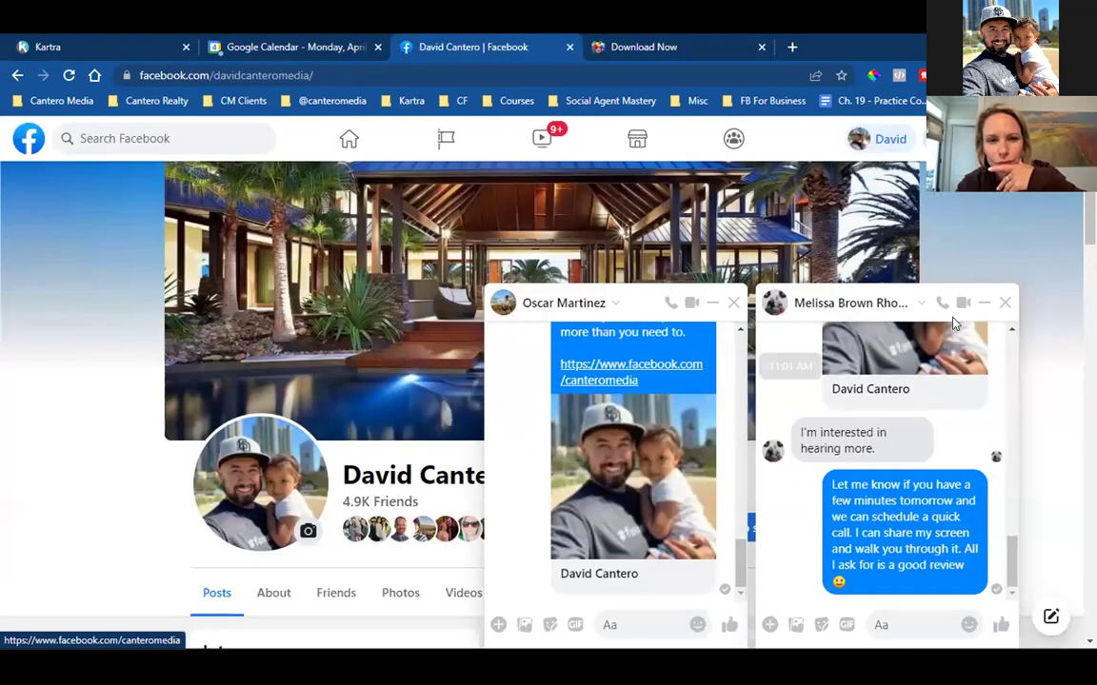
{"action": "left_click", "coordinate": [1005, 303]}
{"action": "left_click", "coordinate": [1005, 303]}
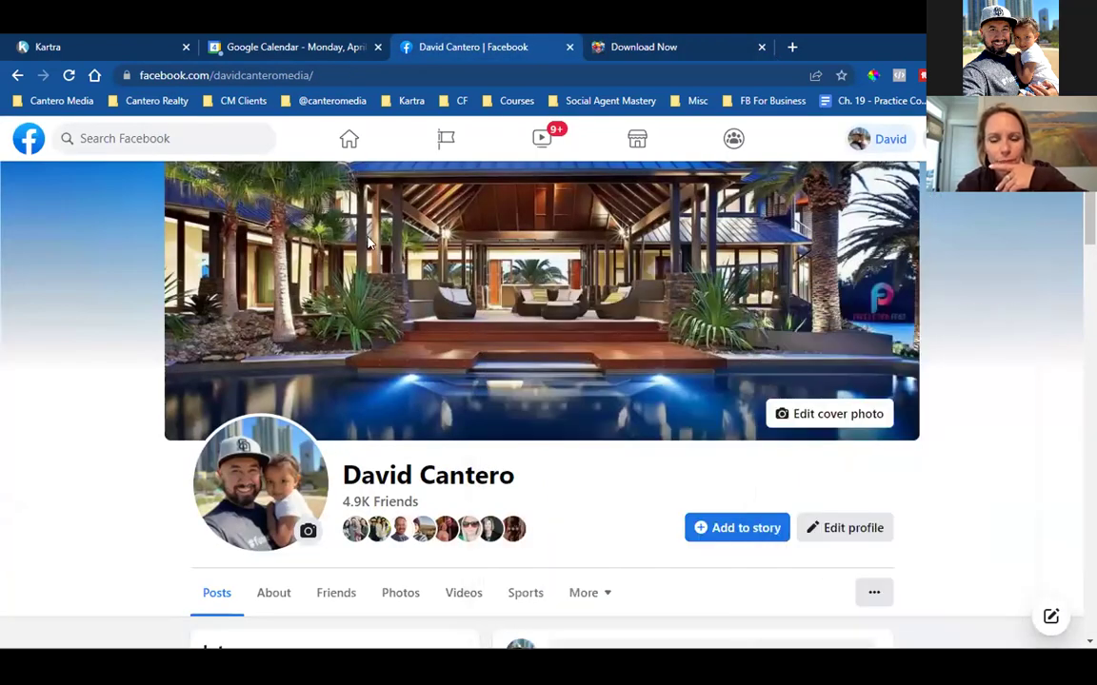
{"action": "left_click", "coordinate": [349, 138]}
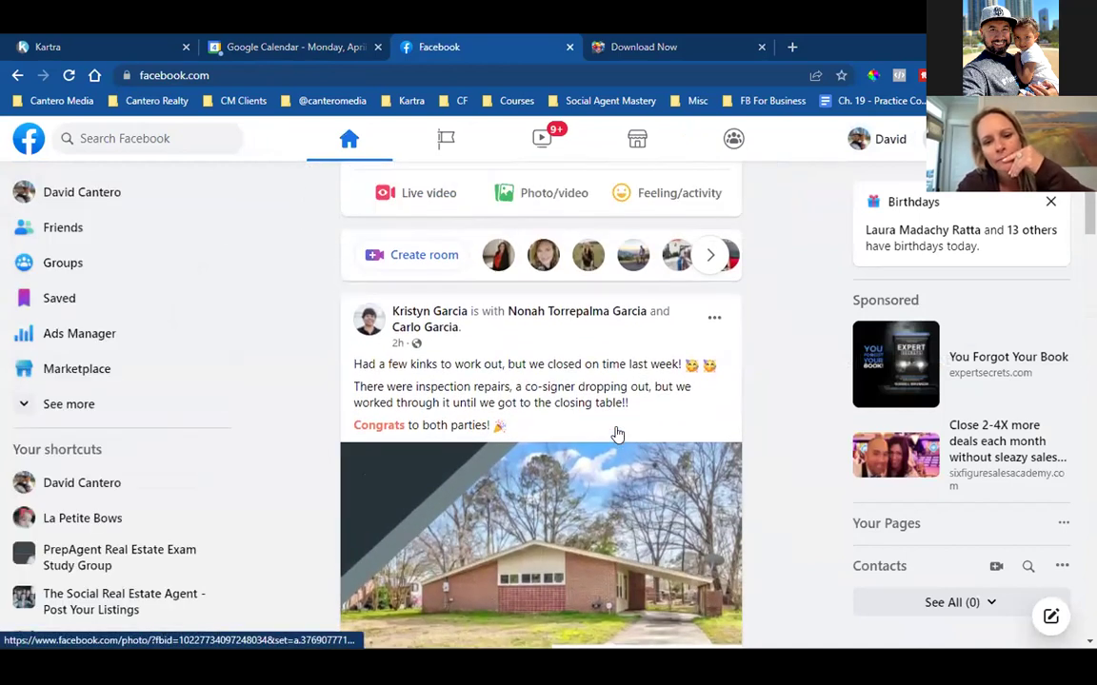
Scroll through the home feed, then return to the free seller guide page.
{"action": "scroll", "coordinate": [533, 399], "scroll_direction": "down", "scroll_amount": 2}
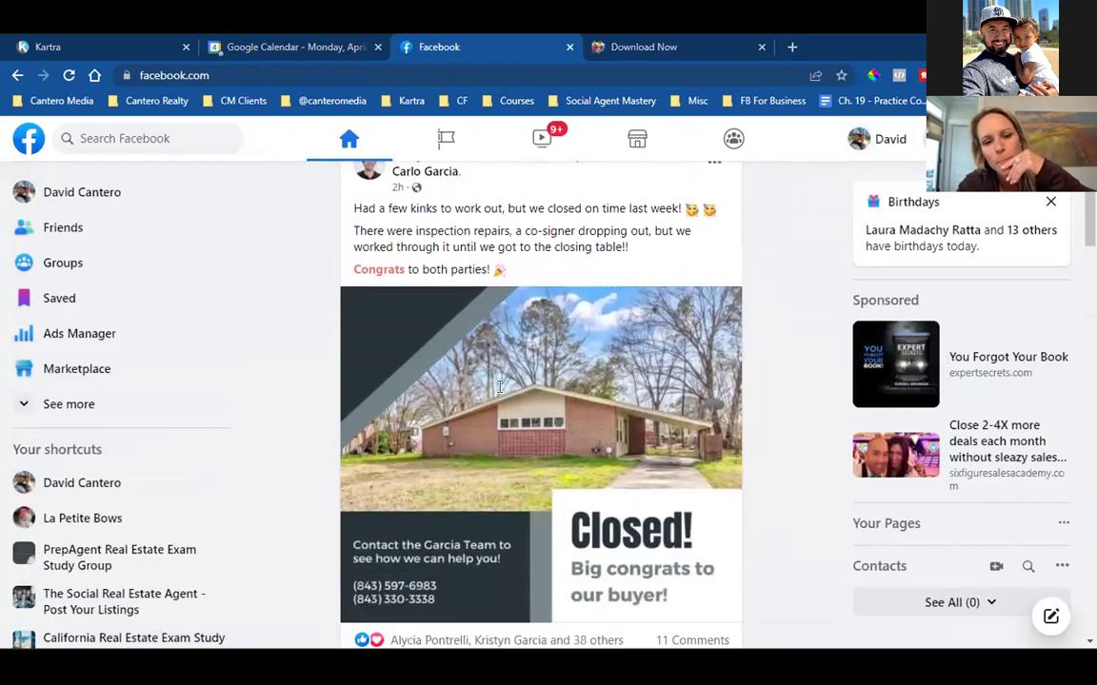
{"action": "scroll", "coordinate": [500, 386], "scroll_direction": "down", "scroll_amount": 8}
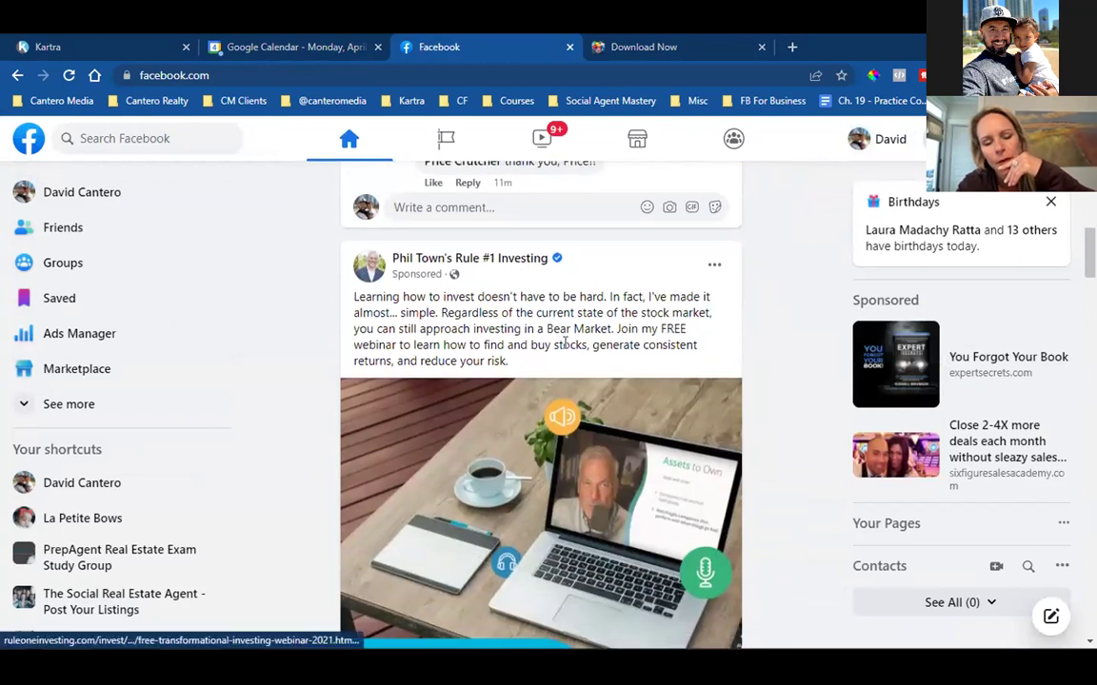
{"action": "scroll", "coordinate": [565, 342], "scroll_direction": "down", "scroll_amount": 6}
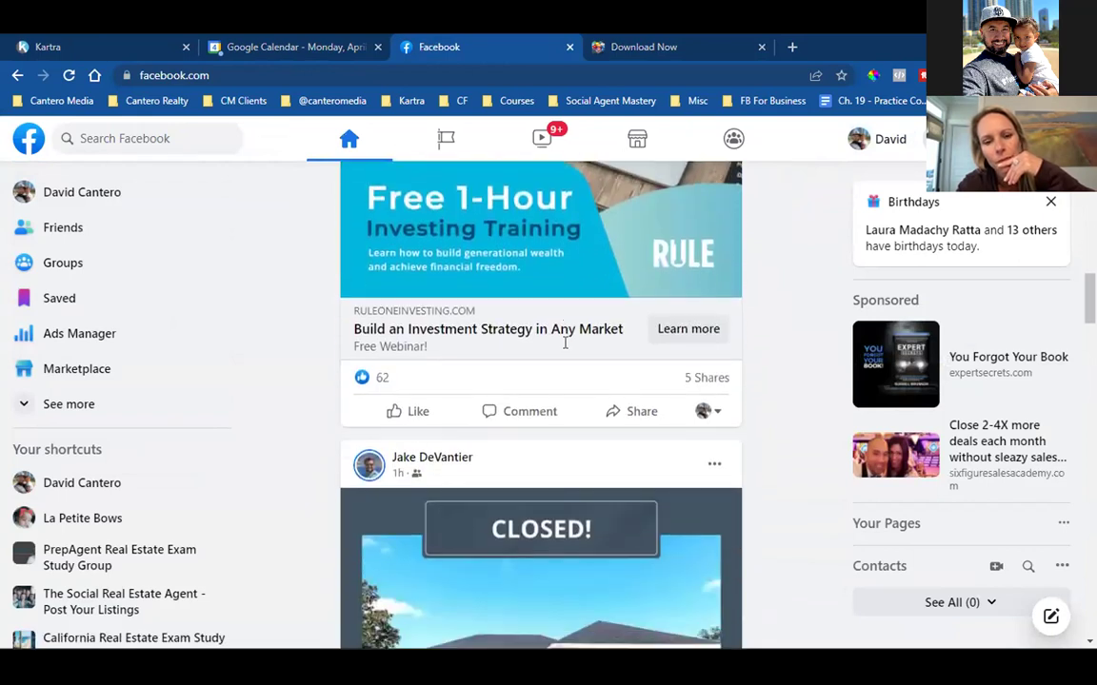
{"action": "scroll", "coordinate": [565, 342], "scroll_direction": "down", "scroll_amount": 1}
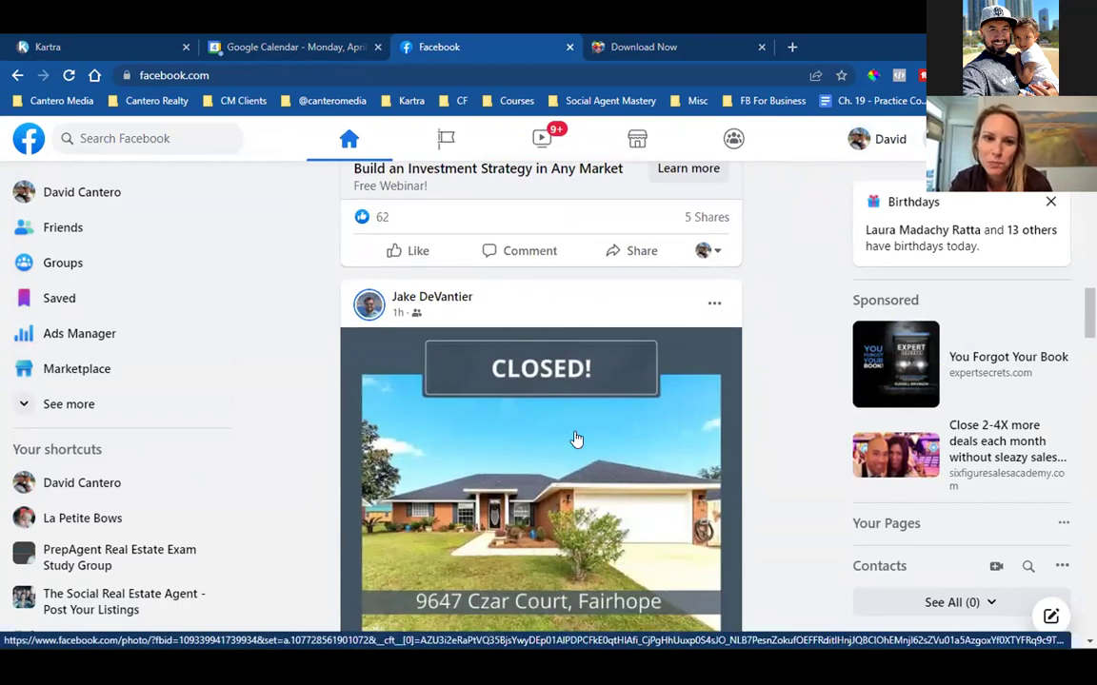
{"action": "scroll", "coordinate": [575, 439], "scroll_direction": "down", "scroll_amount": 5}
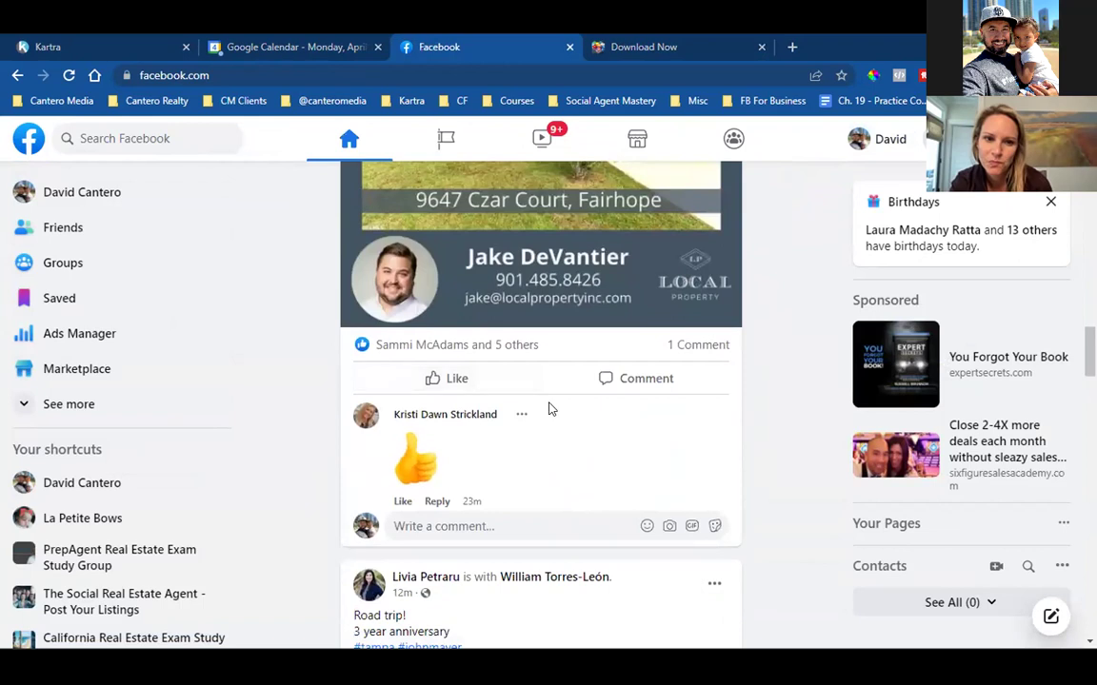
{"action": "scroll", "coordinate": [551, 408], "scroll_direction": "up", "scroll_amount": 3}
{"action": "left_click", "coordinate": [609, 44]}
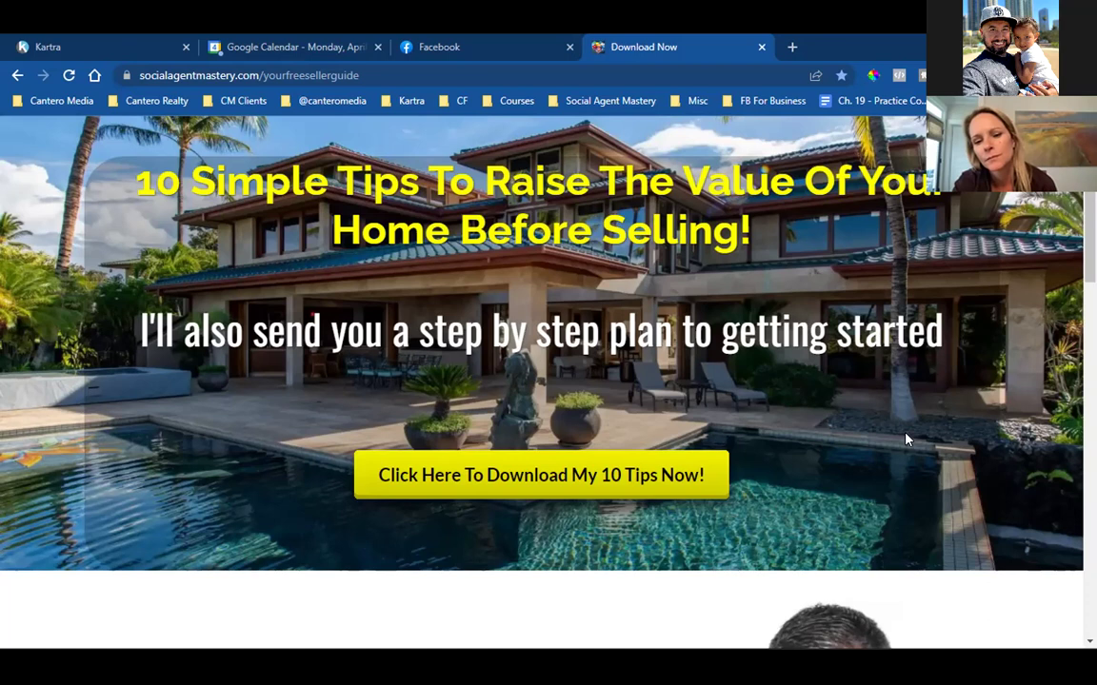
{"action": "left_click_drag", "start_coordinate": [133, 185], "coordinate": [752, 238]}
{"action": "left_click", "coordinate": [686, 371]}
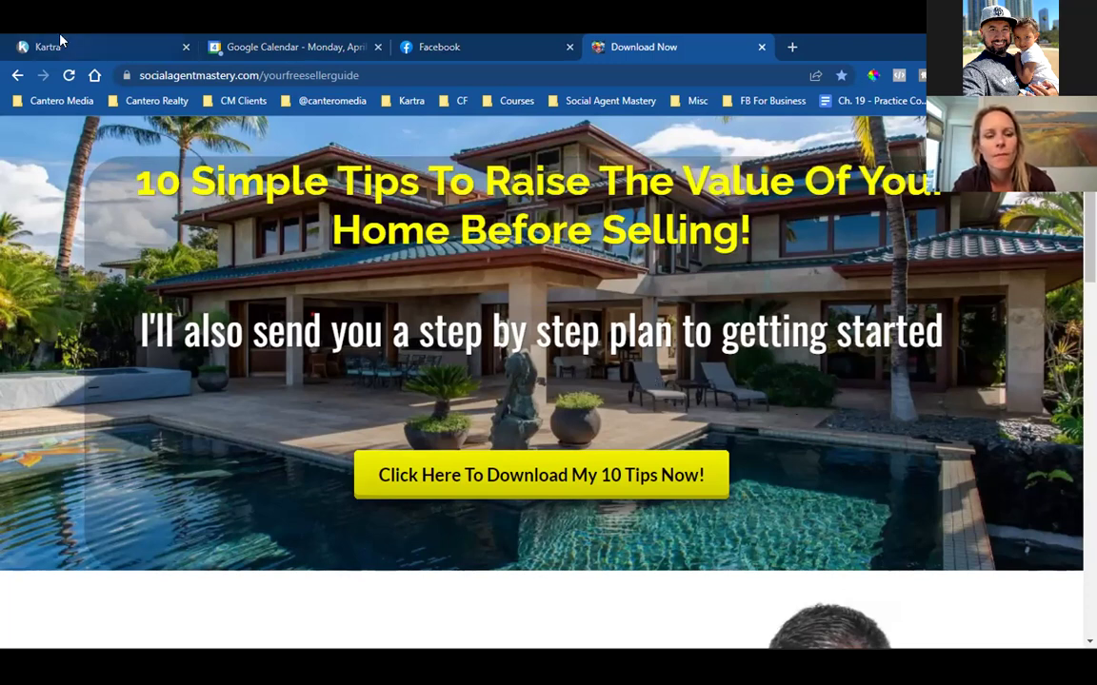
Return to the Facebook feed and scroll to the realtor's $3,245,000 sold post.
{"action": "left_click", "coordinate": [417, 40]}
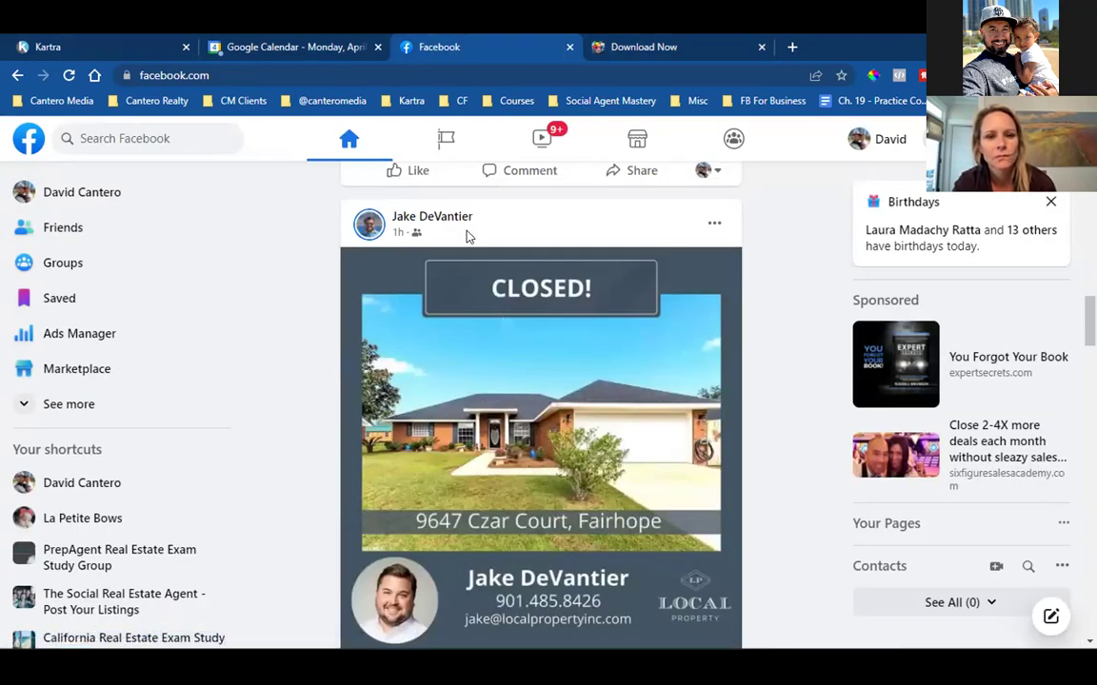
{"action": "scroll", "coordinate": [468, 235], "scroll_direction": "down", "scroll_amount": 5}
{"action": "scroll", "coordinate": [543, 470], "scroll_direction": "down", "scroll_amount": 6}
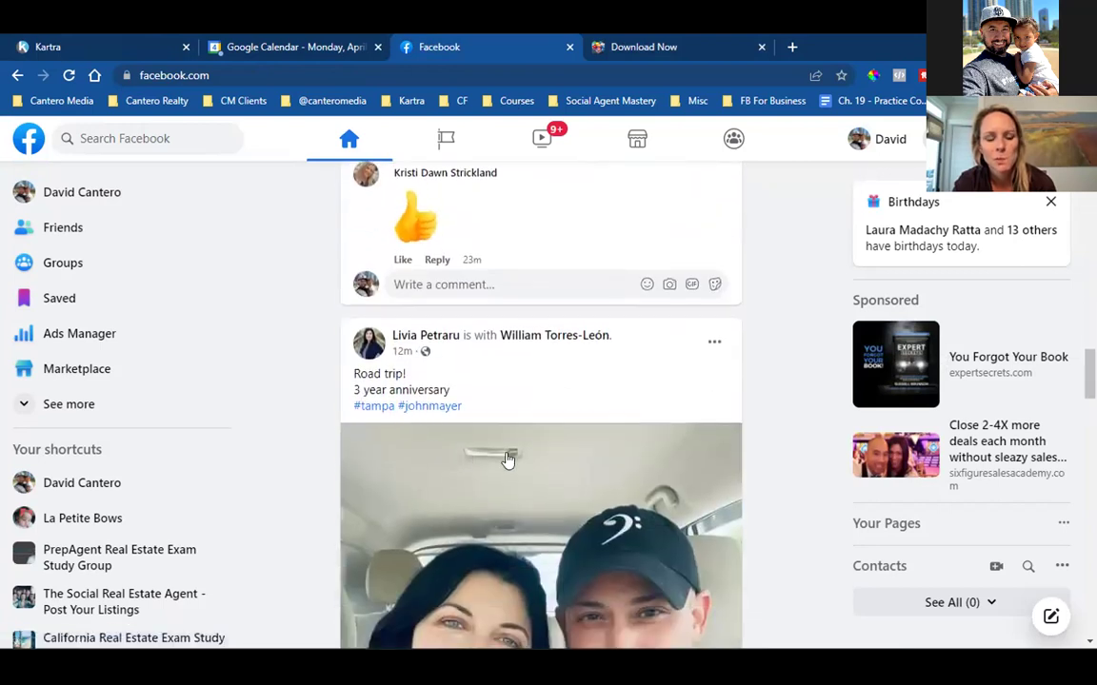
{"action": "scroll", "coordinate": [533, 461], "scroll_direction": "down", "scroll_amount": 2}
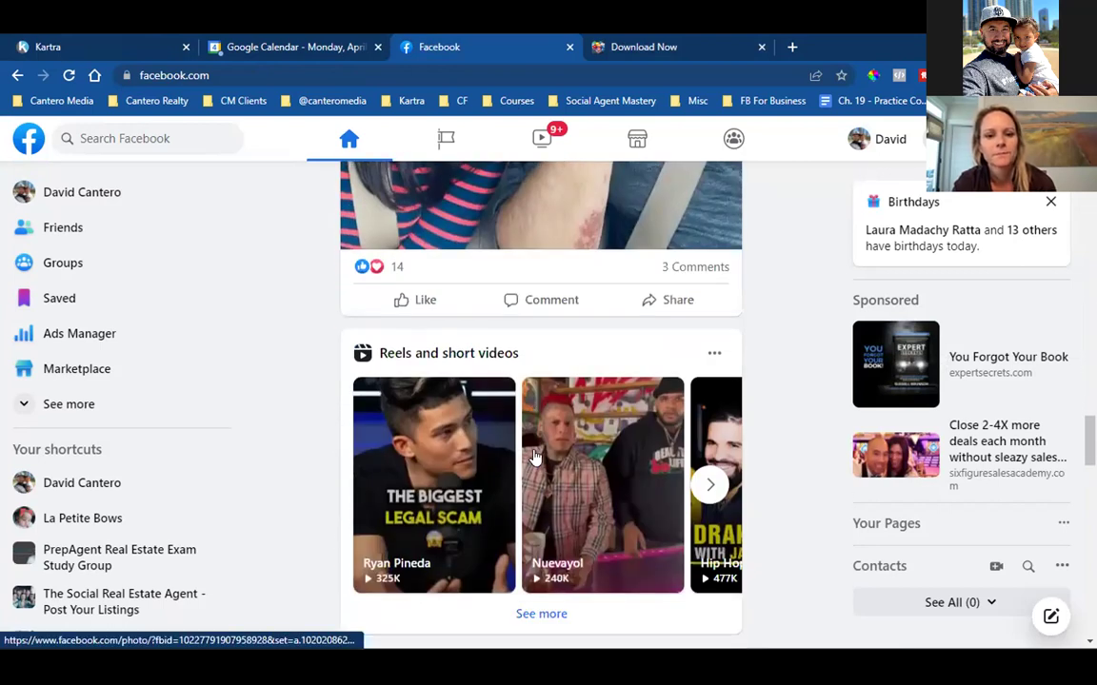
{"action": "scroll", "coordinate": [536, 458], "scroll_direction": "down", "scroll_amount": 10}
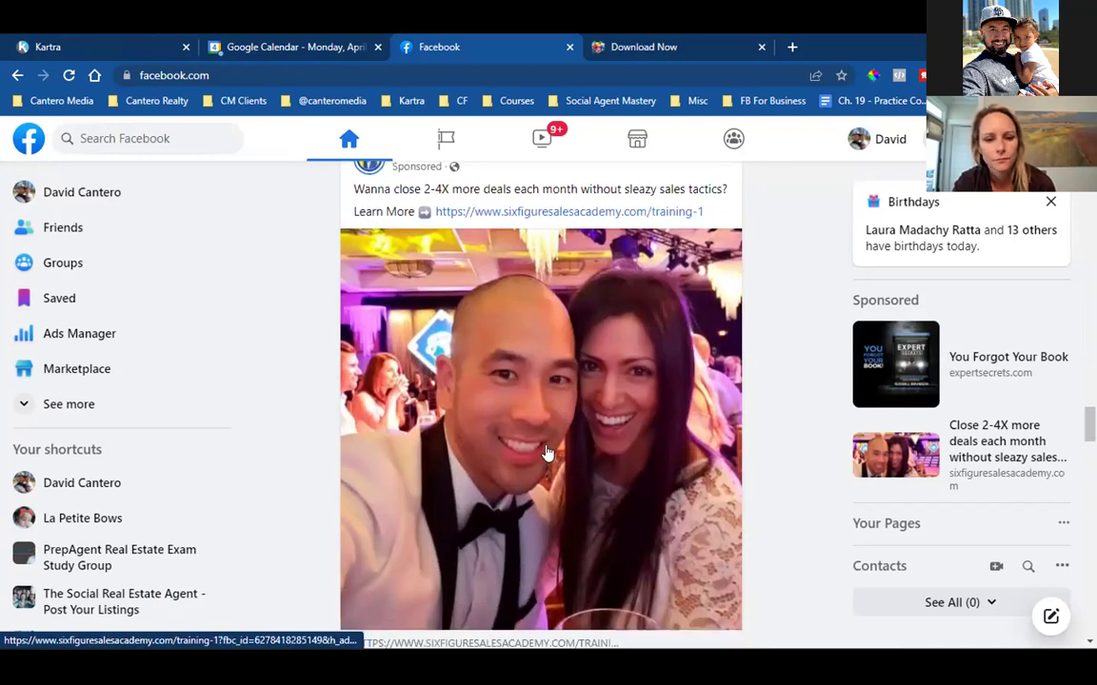
{"action": "scroll", "coordinate": [539, 440], "scroll_direction": "down", "scroll_amount": 5}
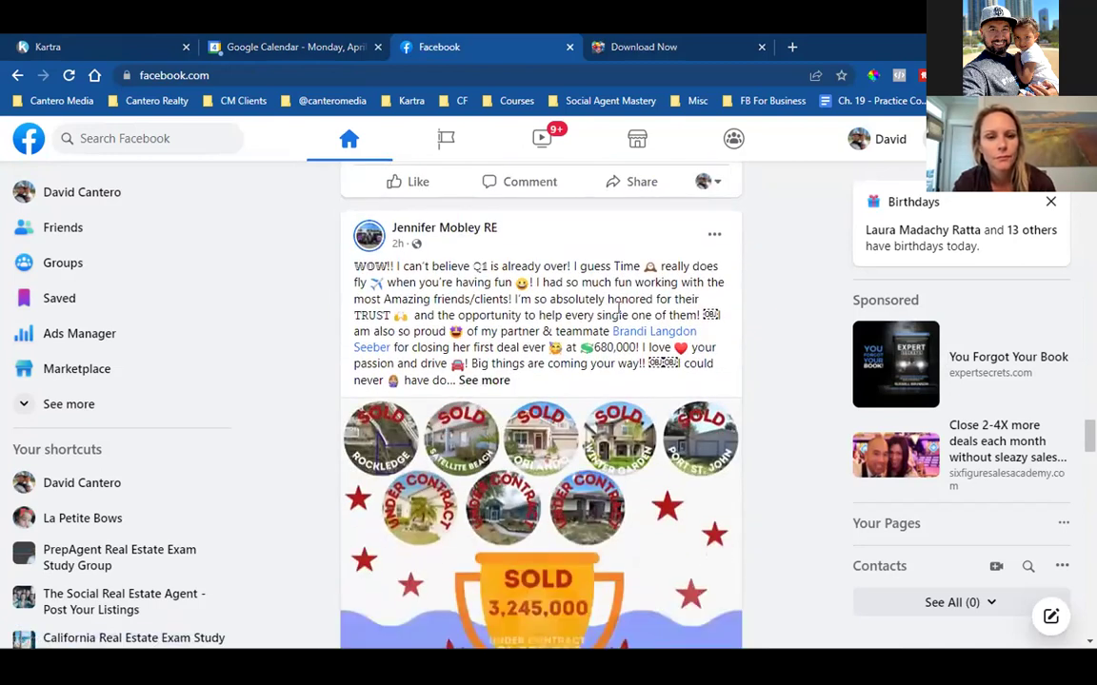
{"action": "left_click_drag", "start_coordinate": [455, 283], "coordinate": [756, 377]}
{"action": "left_click", "coordinate": [762, 390]}
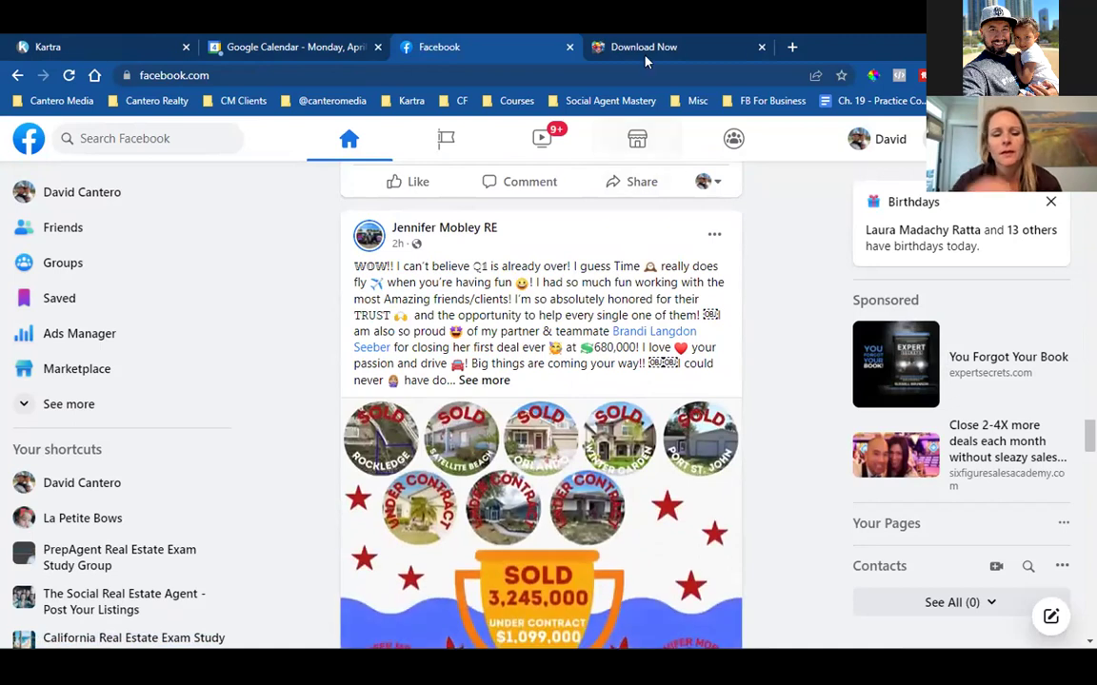
Inspect the 'yourfreesellerguide' part of the landing page's web address without editing it.
{"action": "left_click", "coordinate": [644, 43]}
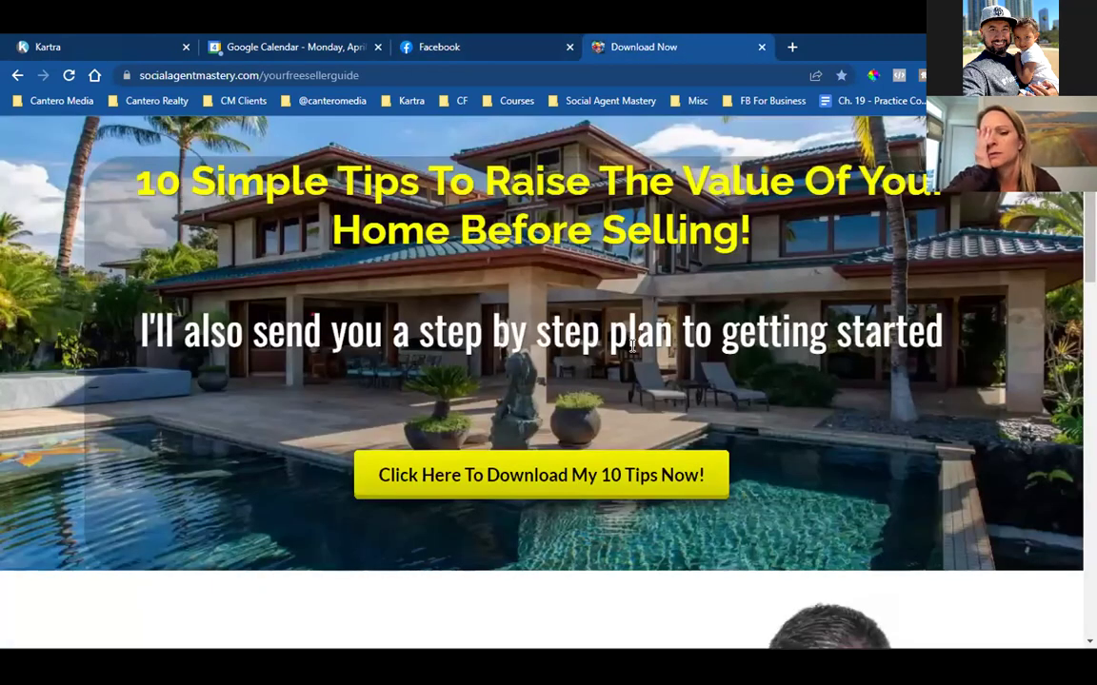
{"action": "left_click", "coordinate": [285, 76]}
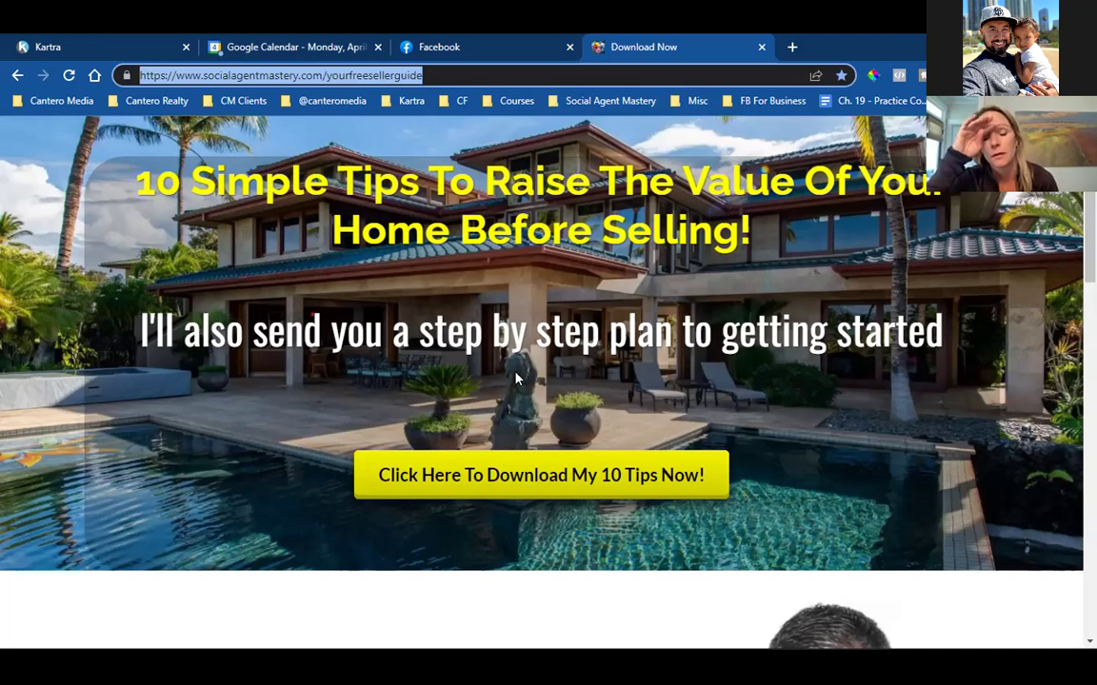
{"action": "left_click", "coordinate": [609, 286]}
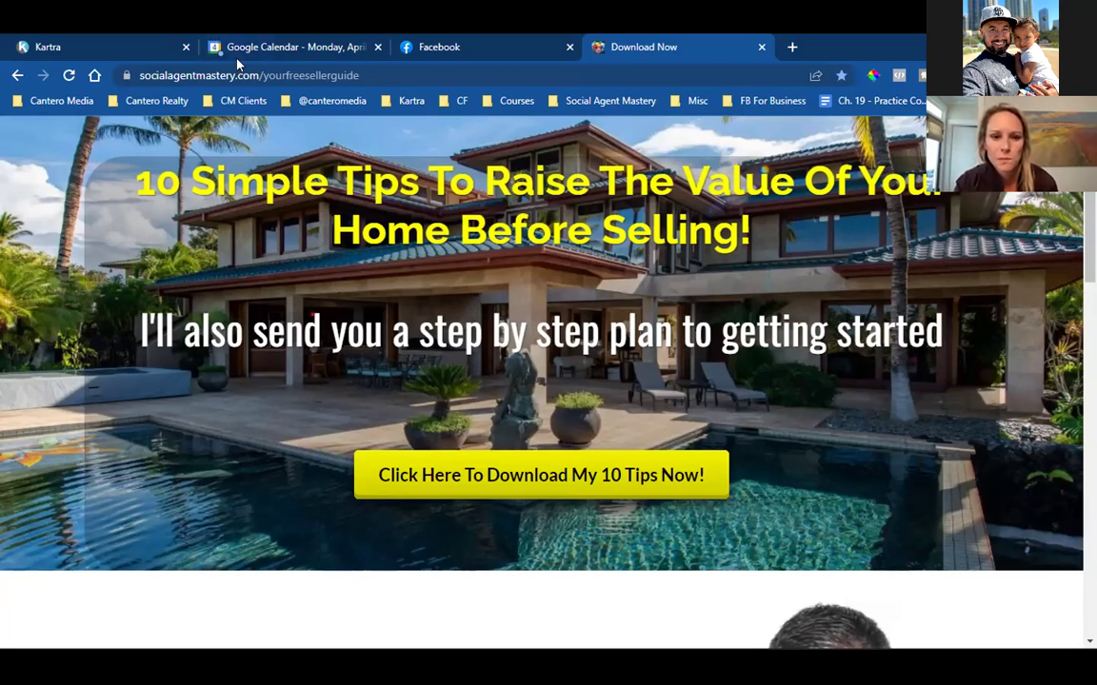
{"action": "double_click", "coordinate": [285, 75]}
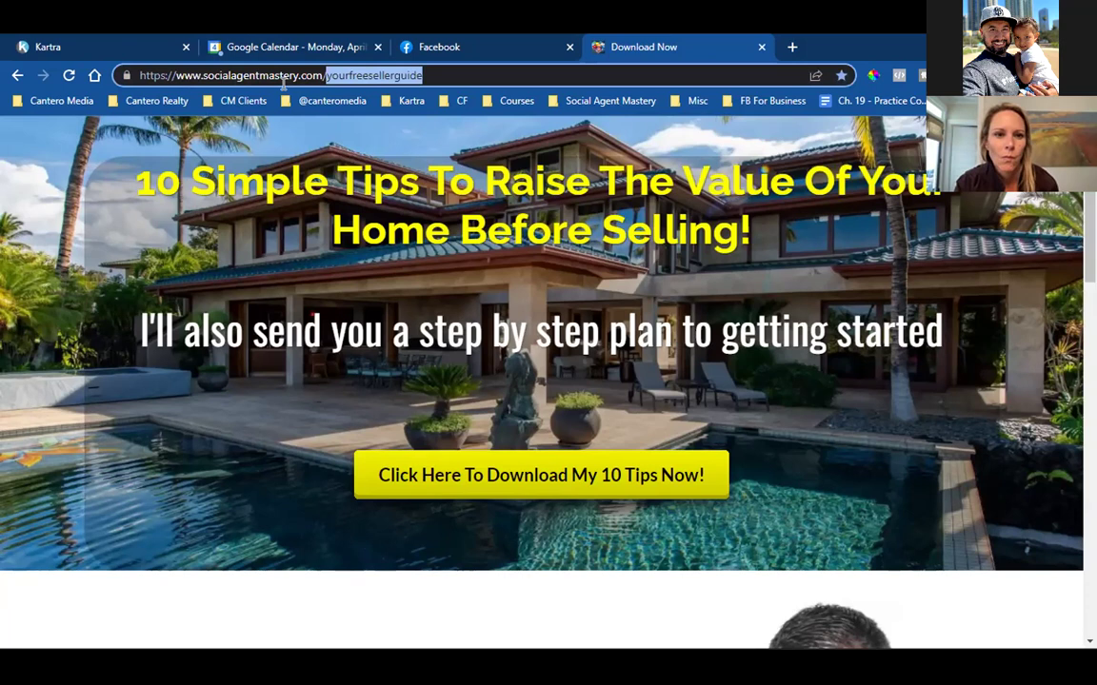
{"action": "left_click", "coordinate": [330, 75]}
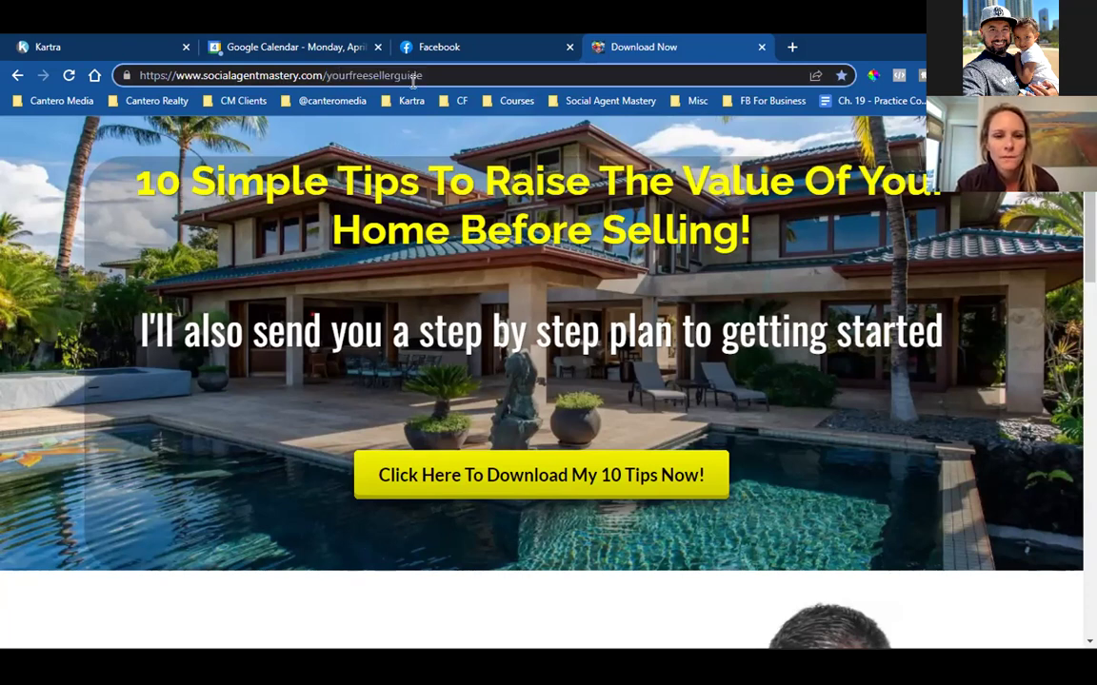
{"action": "left_click", "coordinate": [678, 301]}
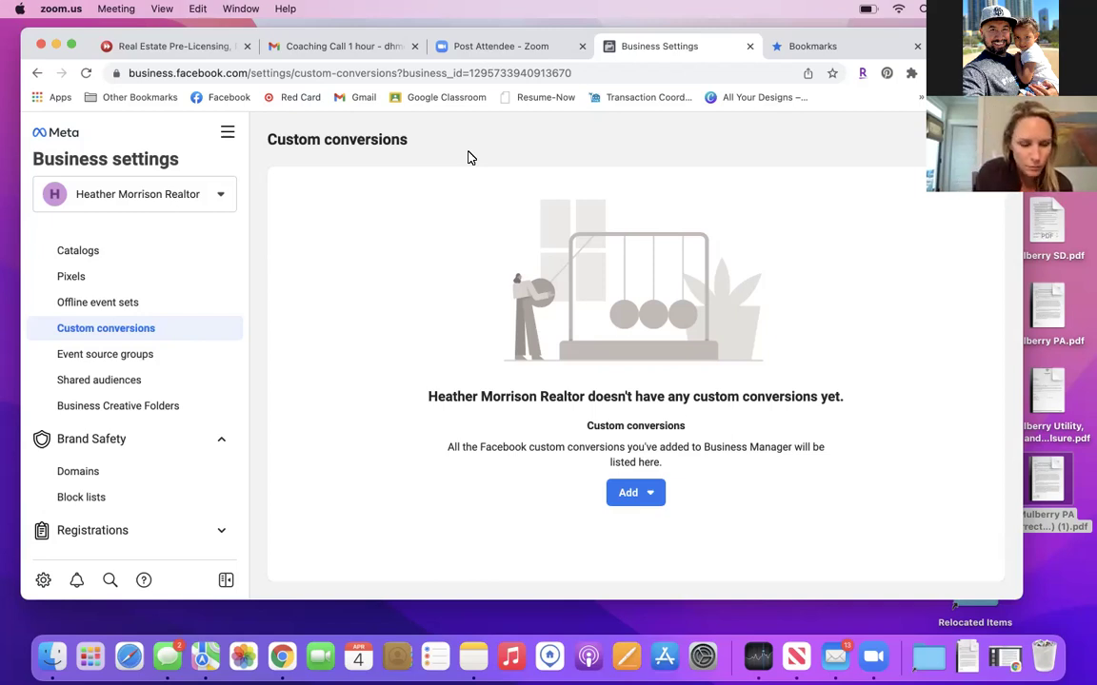
{"action": "scroll", "coordinate": [174, 363], "scroll_direction": "down", "scroll_amount": 3}
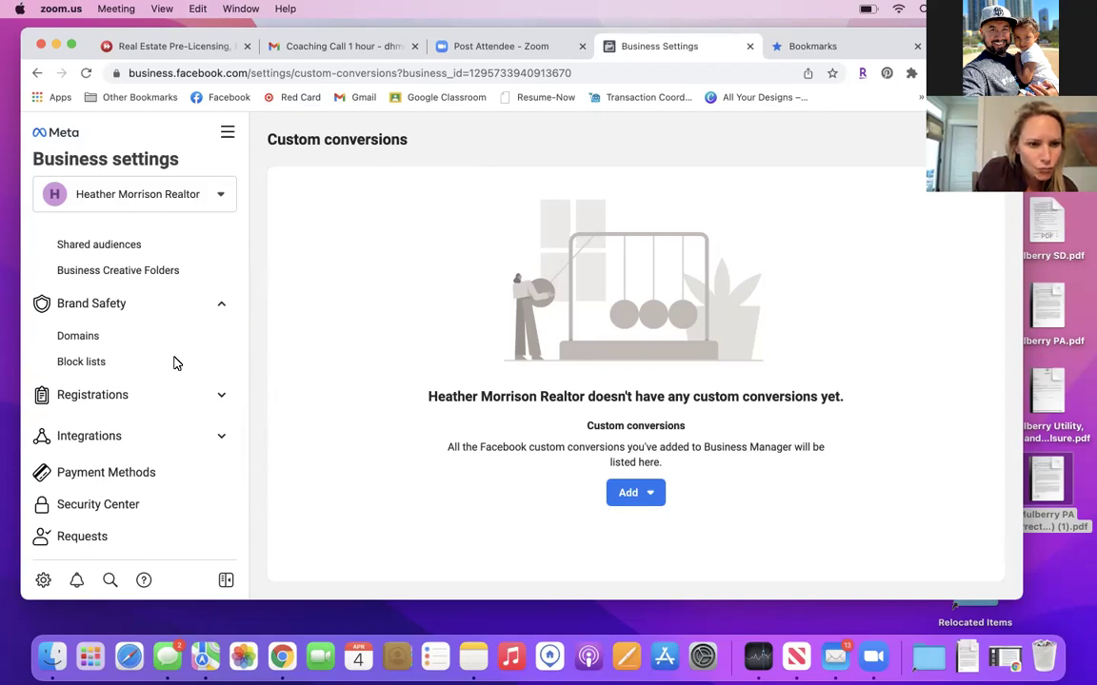
{"action": "scroll", "coordinate": [174, 363], "scroll_direction": "down", "scroll_amount": 2}
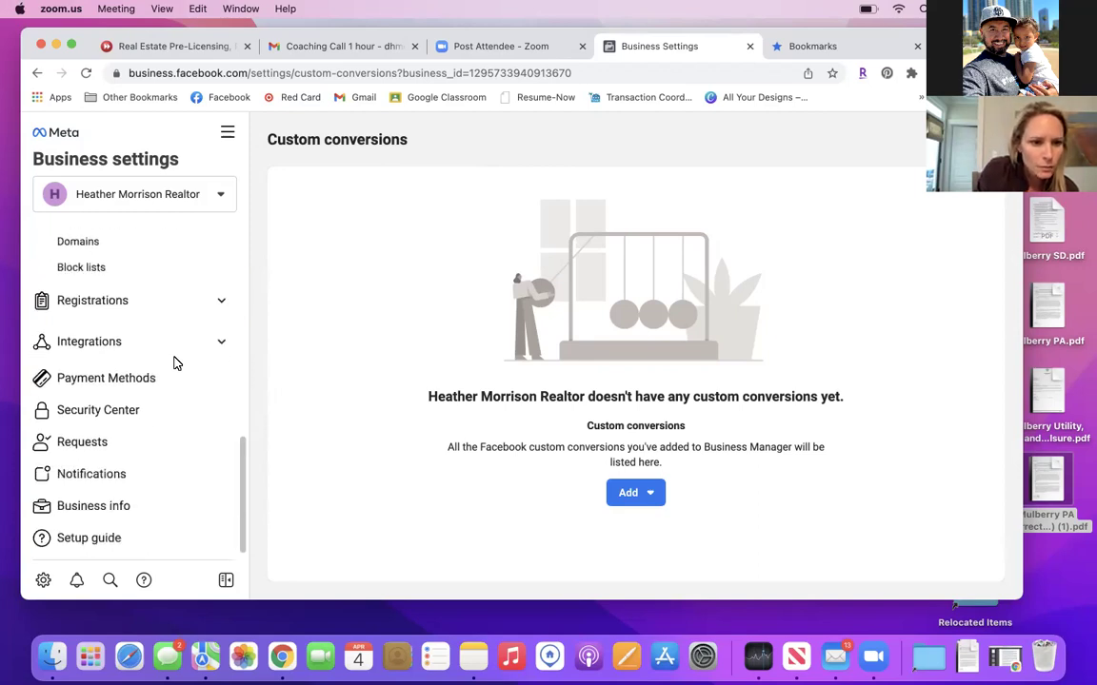
Make the Charleston Area realtor Page the primary Page, save, and edit Business details.
{"action": "left_click", "coordinate": [84, 507]}
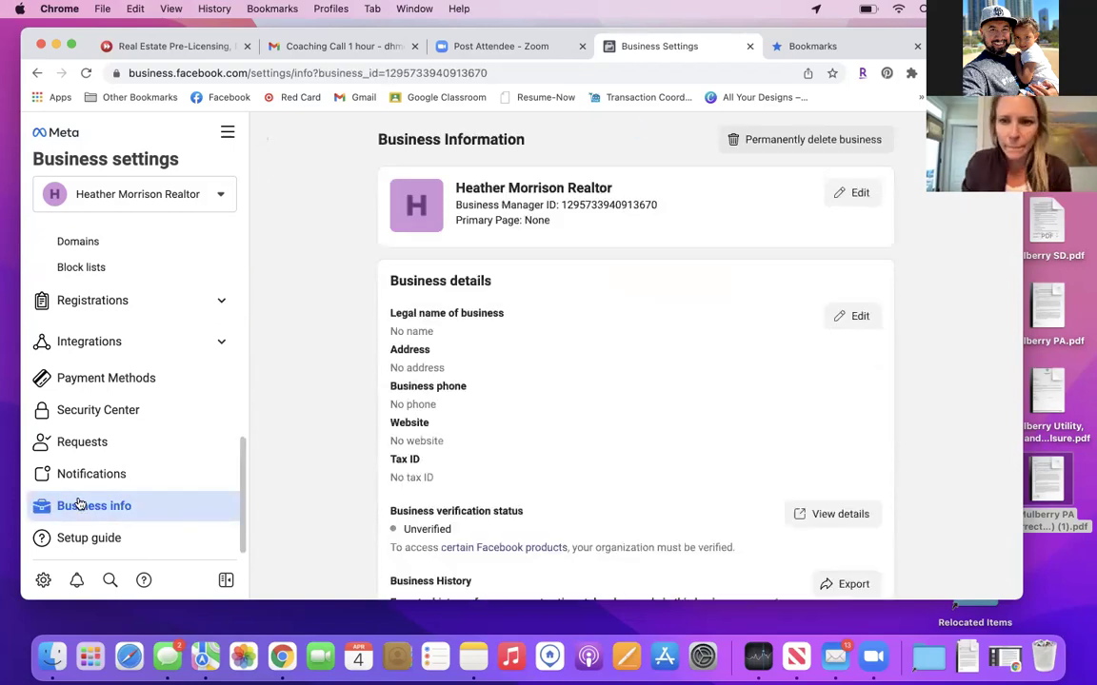
{"action": "left_click", "coordinate": [855, 194]}
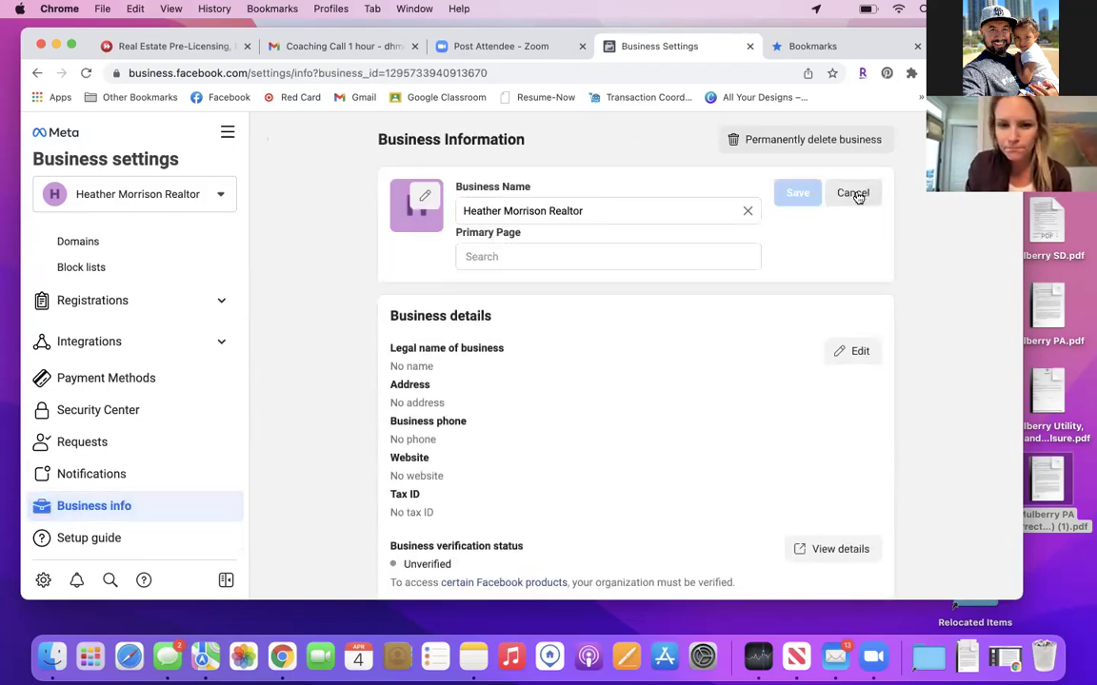
{"action": "left_click", "coordinate": [506, 255]}
{"action": "type", "text": "H"}
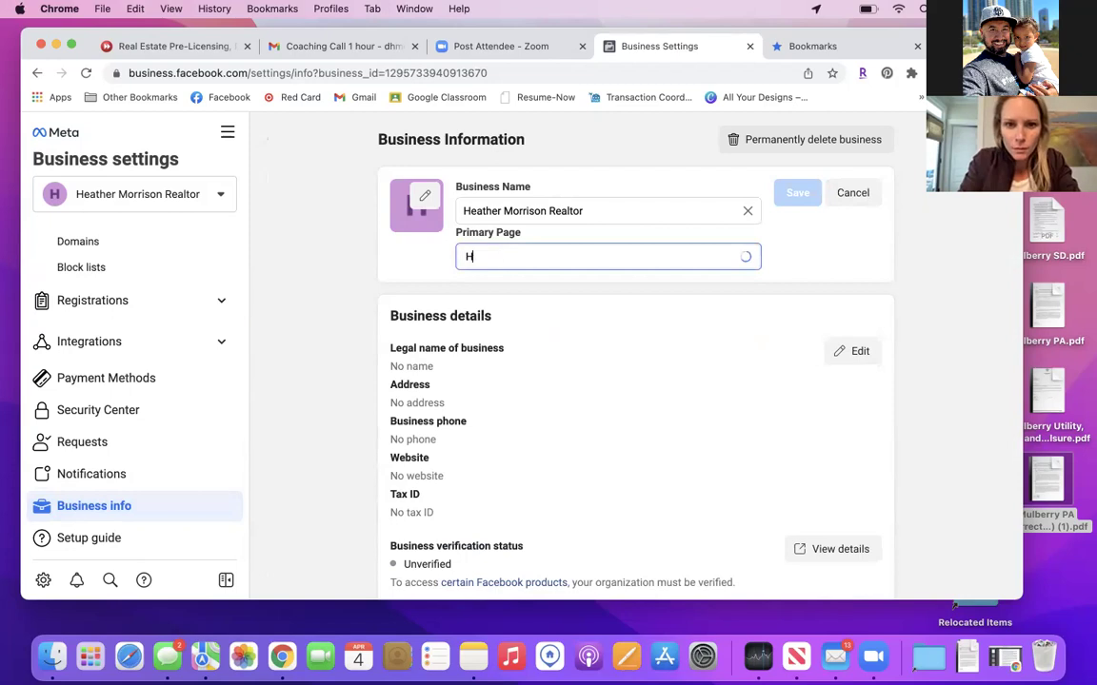
{"action": "type", "text": "eath"}
{"action": "left_click", "coordinate": [575, 305]}
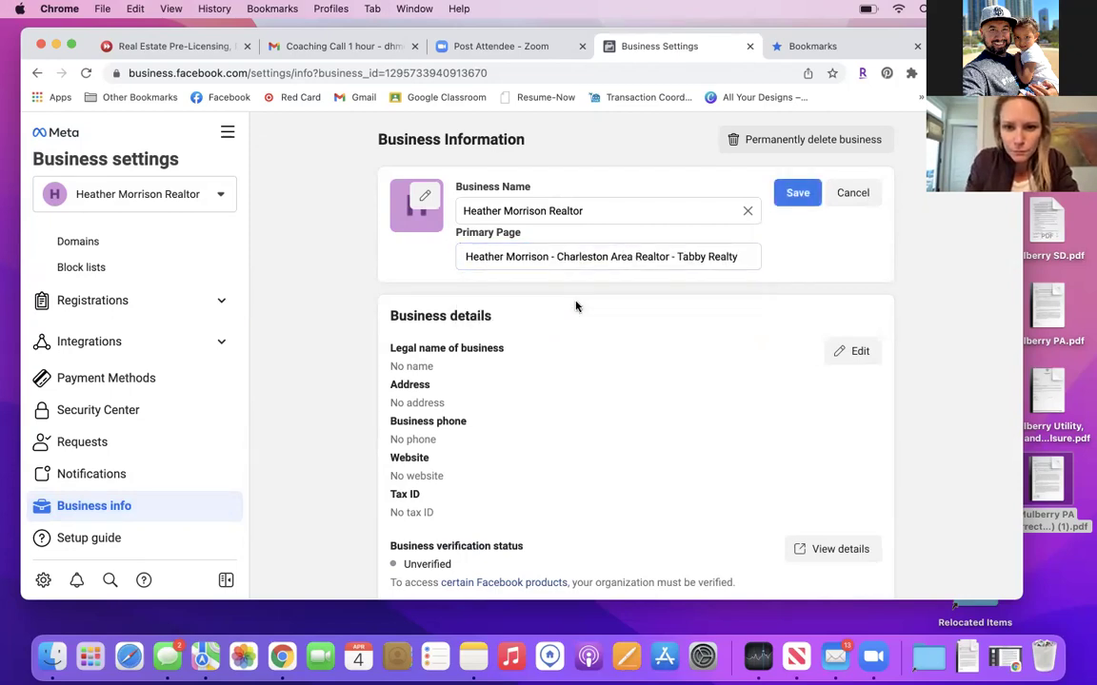
{"action": "left_click", "coordinate": [788, 198]}
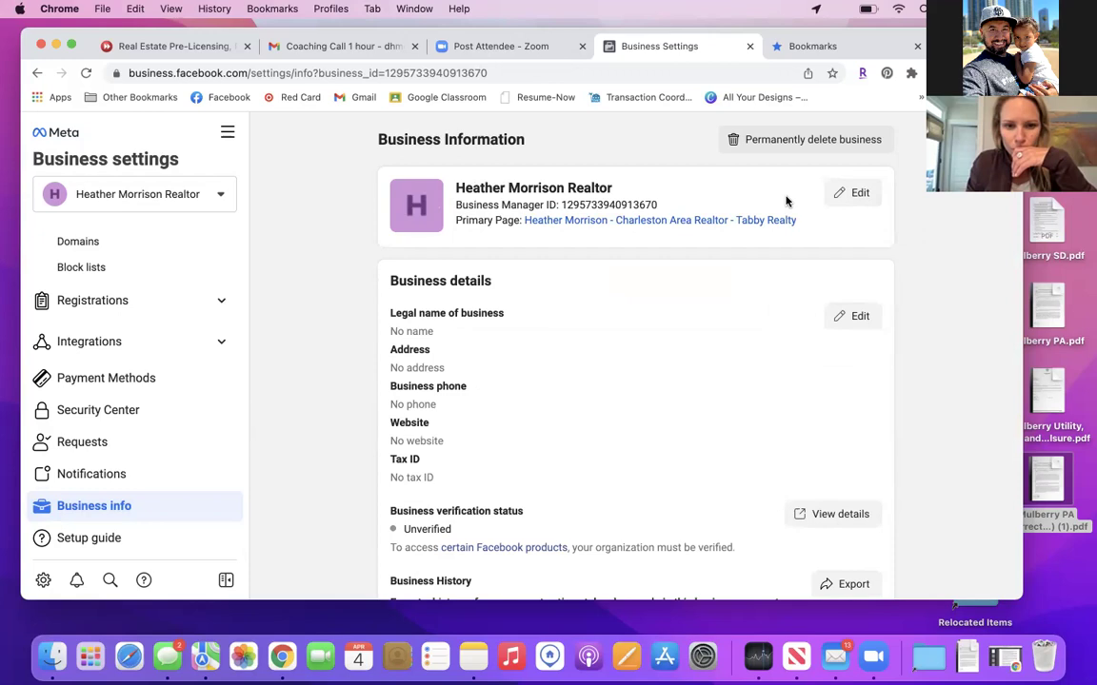
{"action": "left_click", "coordinate": [855, 319]}
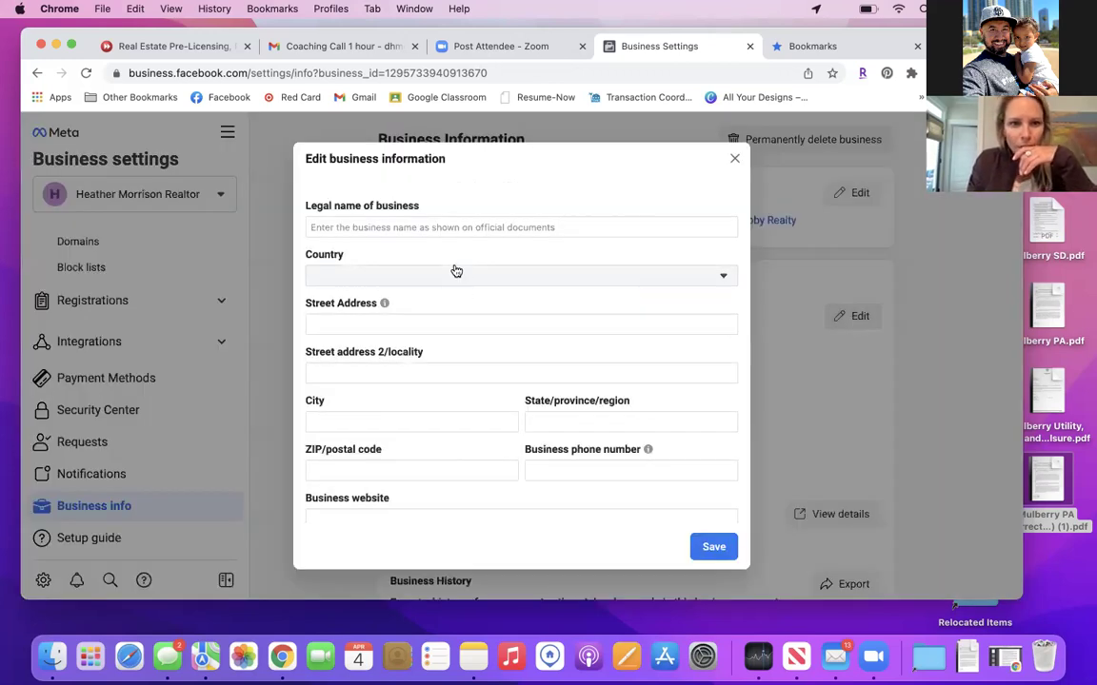
Enter the legal business name, then go to Ads Manager from All tools.
{"action": "left_click", "coordinate": [431, 228]}
{"action": "type", "text": "Heather"}
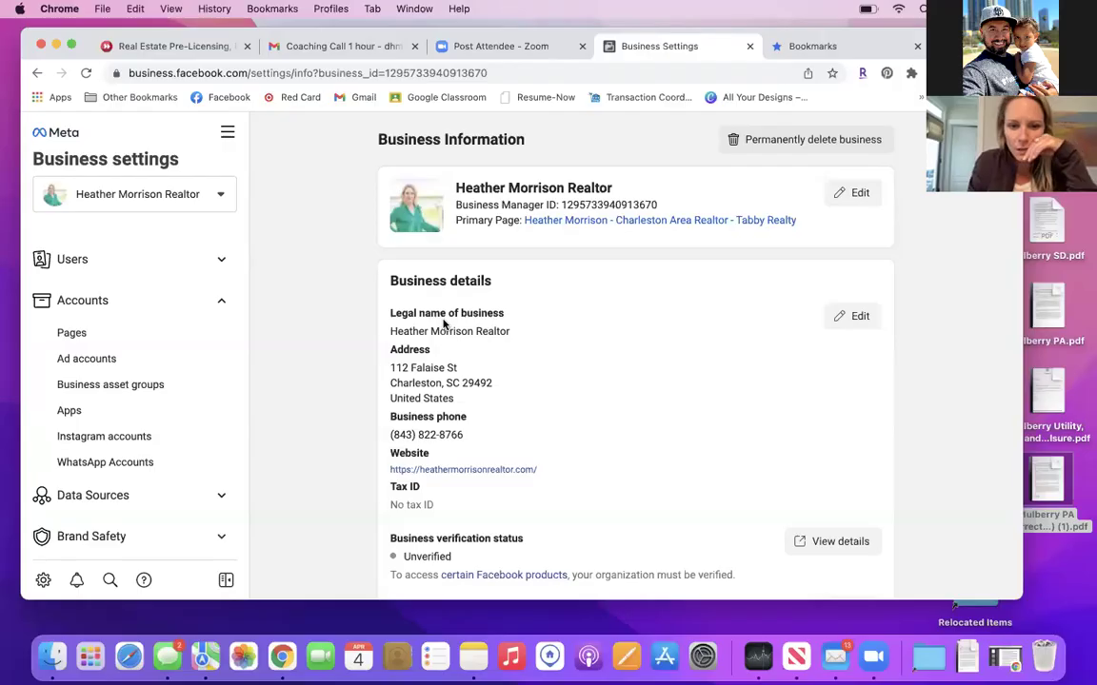
{"action": "scroll", "coordinate": [443, 321], "scroll_direction": "down", "scroll_amount": 5}
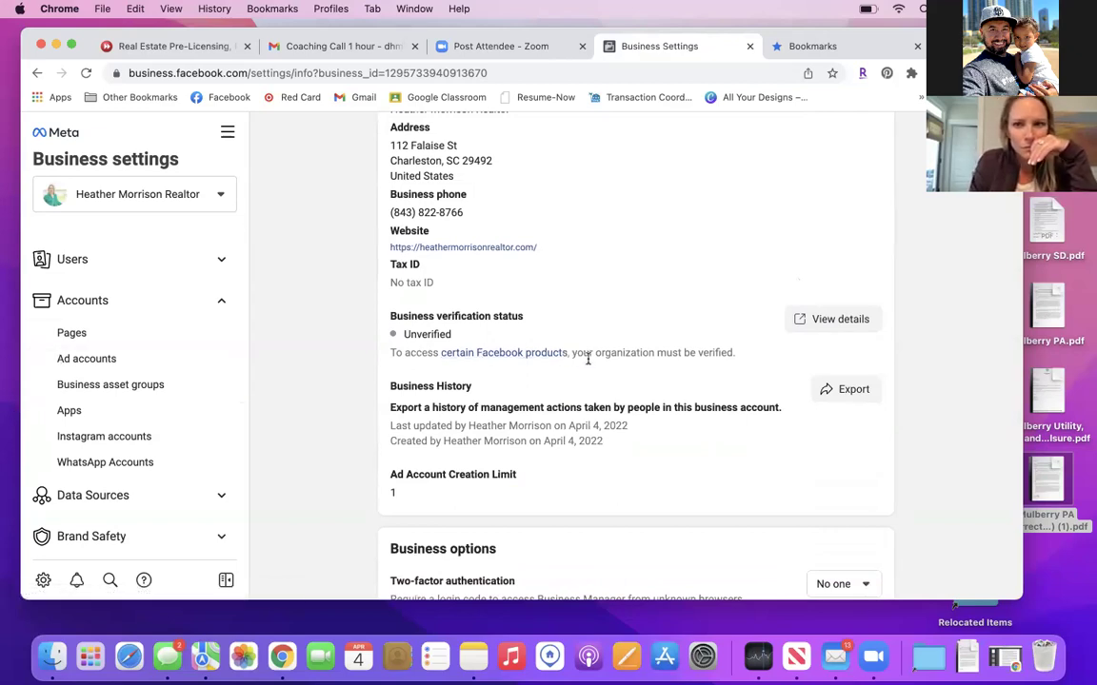
{"action": "left_click", "coordinate": [226, 134]}
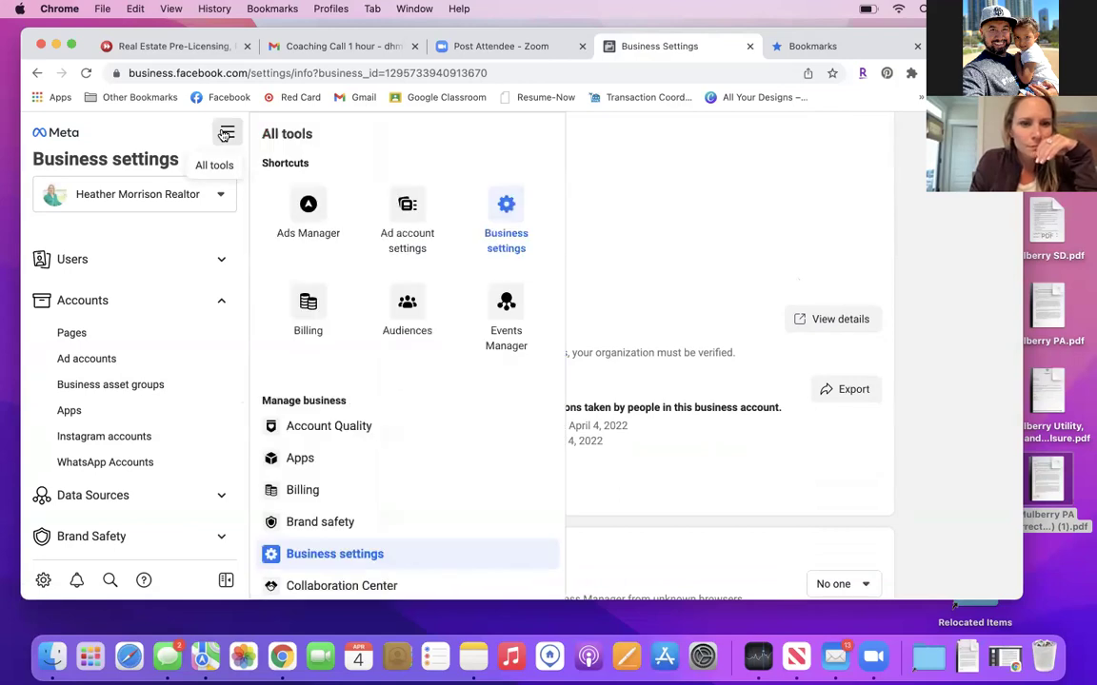
{"action": "left_click", "coordinate": [313, 212]}
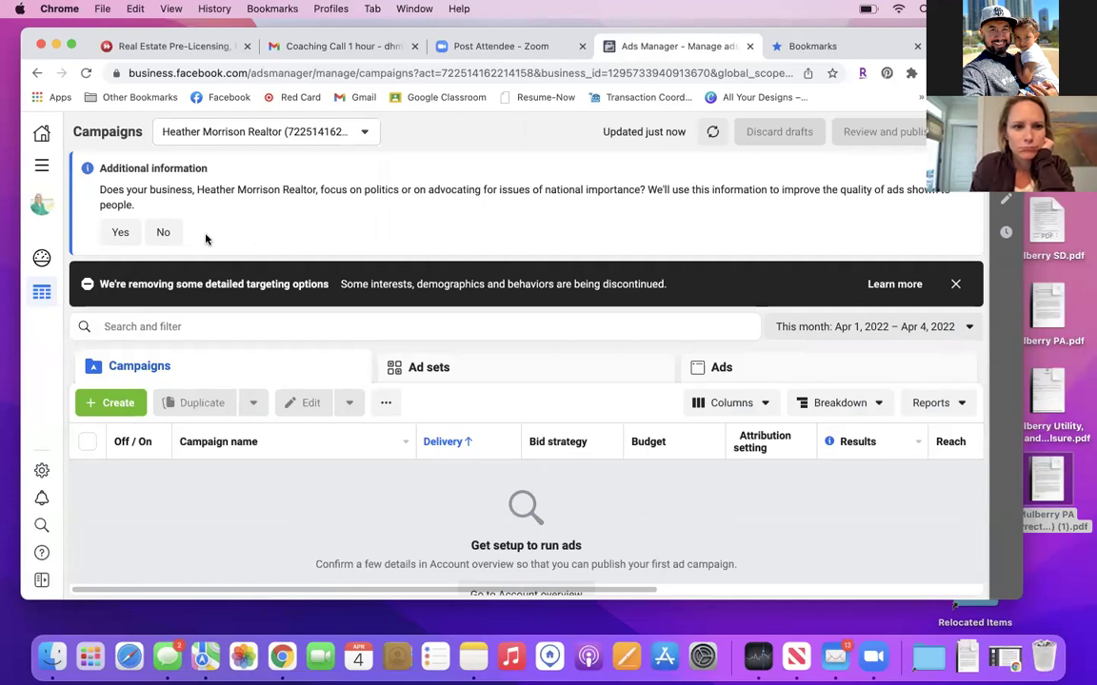
Answer No to the politics and national issues question, then view all ad accounts for this business.
{"action": "left_click", "coordinate": [161, 232]}
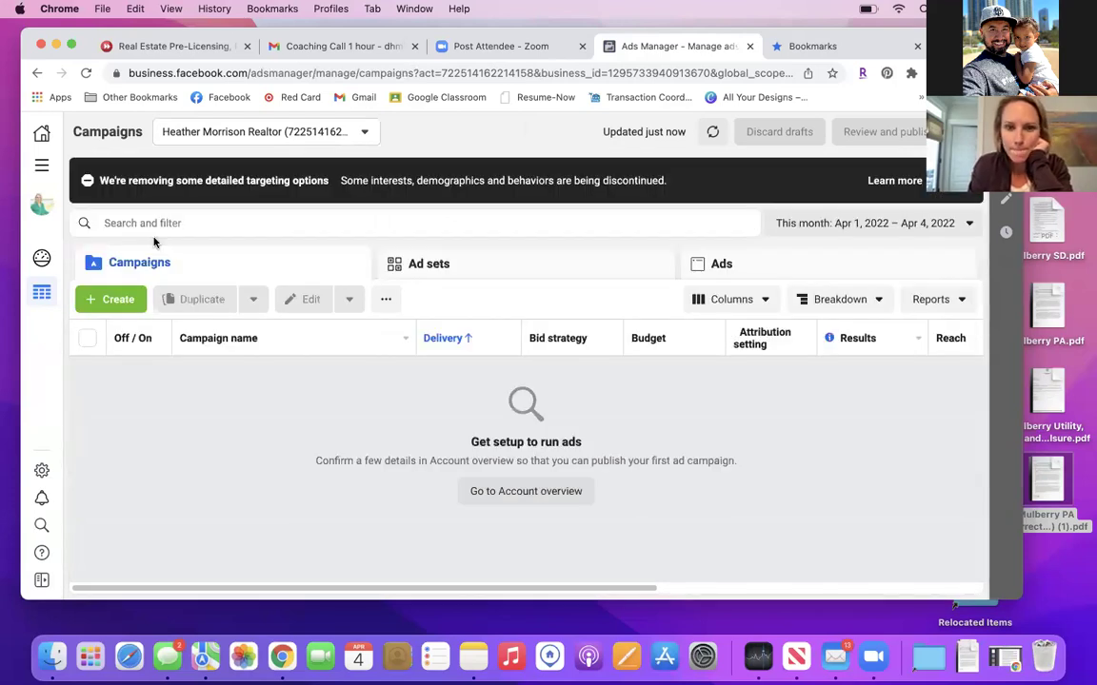
{"action": "left_click", "coordinate": [338, 135]}
{"action": "left_click", "coordinate": [365, 133]}
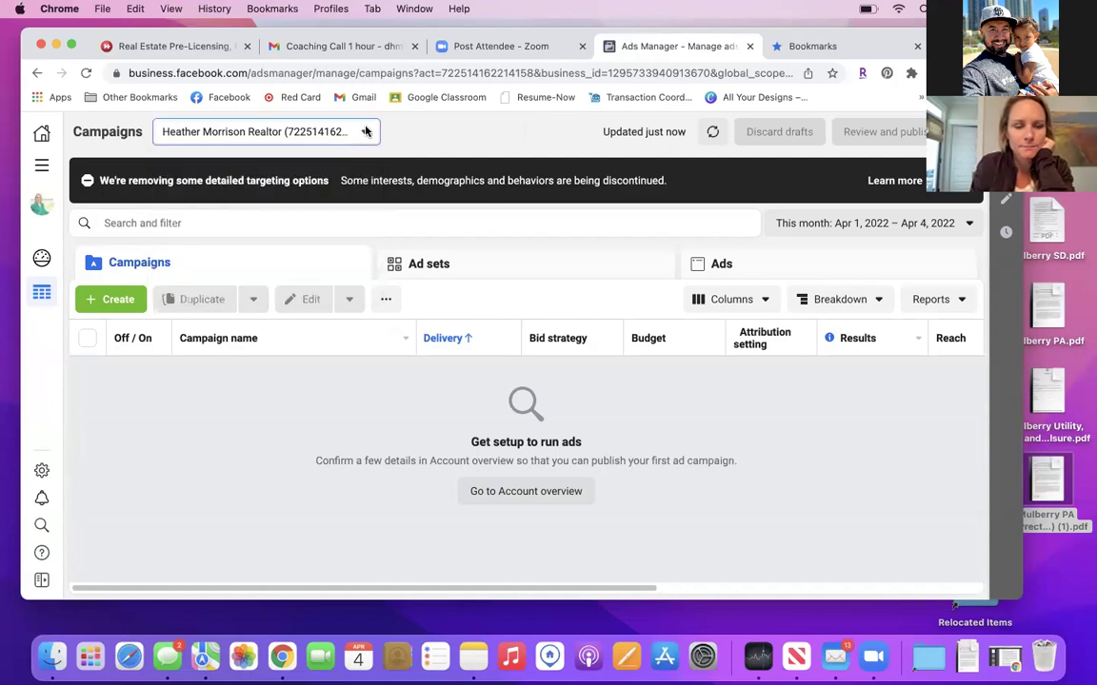
{"action": "left_click", "coordinate": [366, 132]}
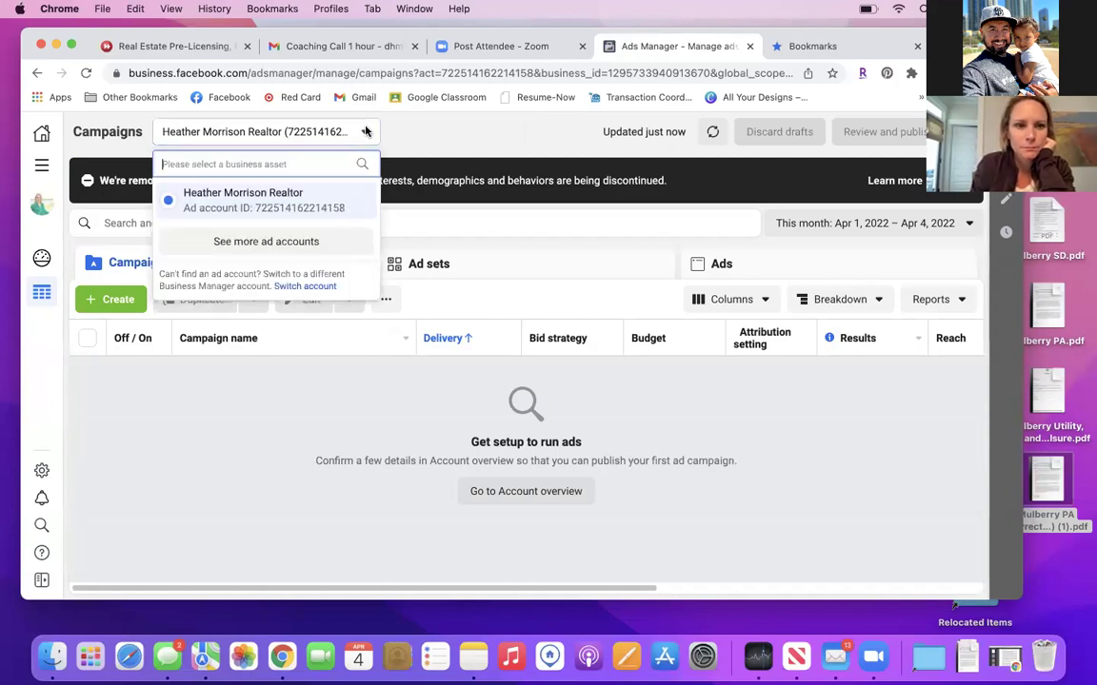
{"action": "left_click", "coordinate": [257, 240]}
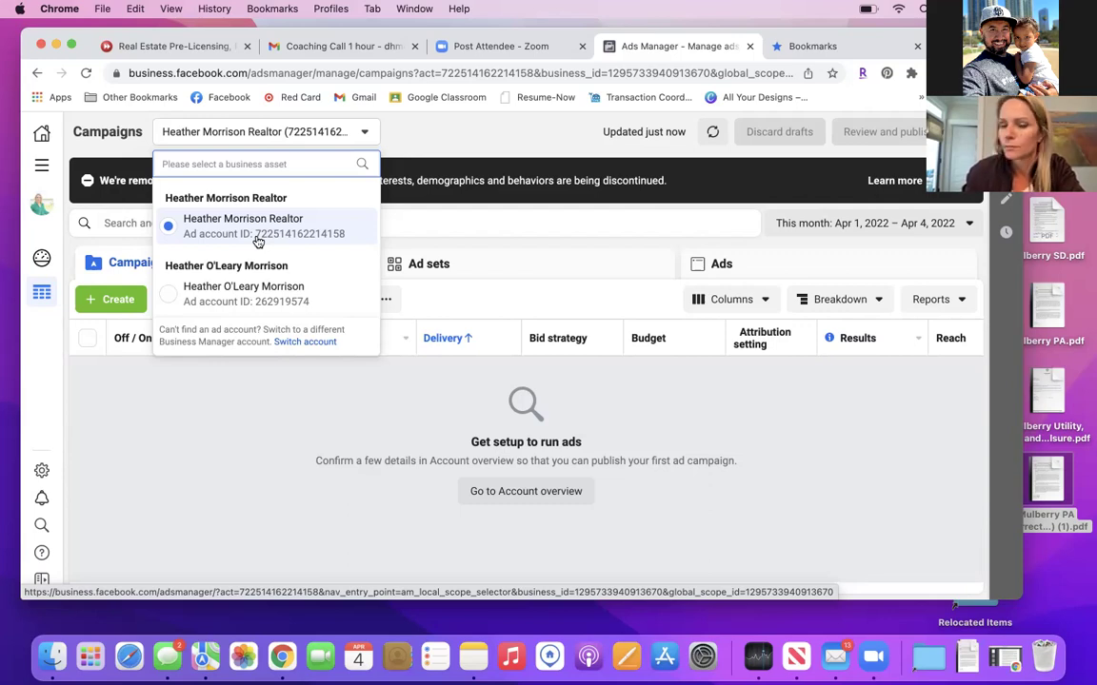
Bookmark the Campaigns page as 'Ads Manager' in the FB Business Mngr folder.
{"action": "left_click", "coordinate": [831, 73]}
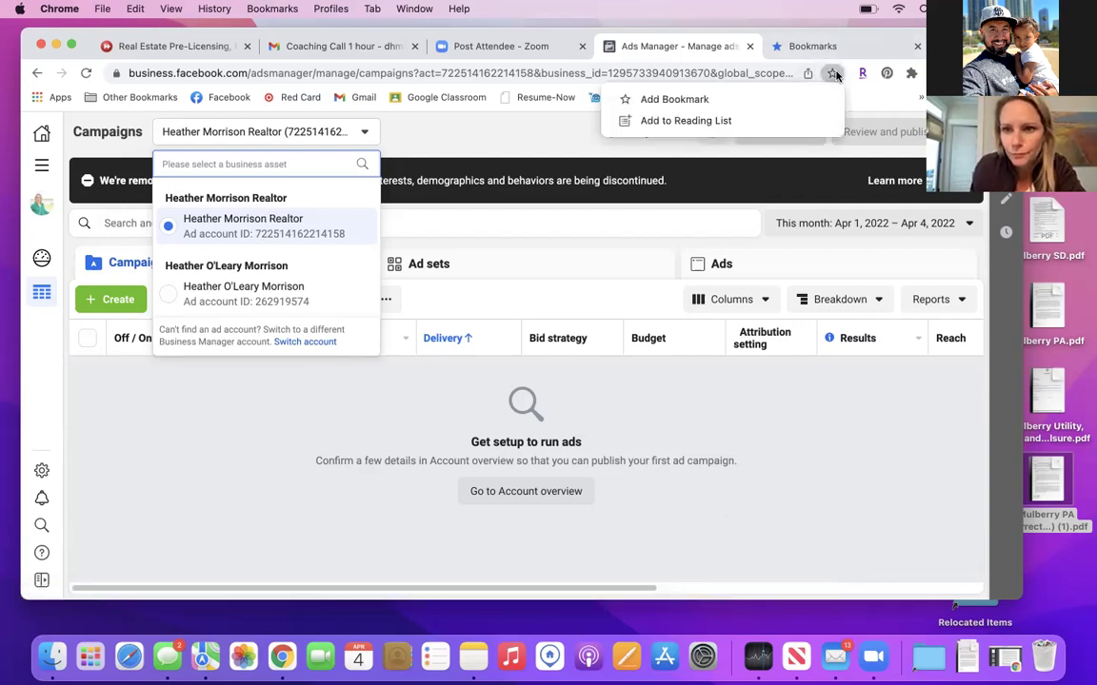
{"action": "left_click", "coordinate": [723, 103]}
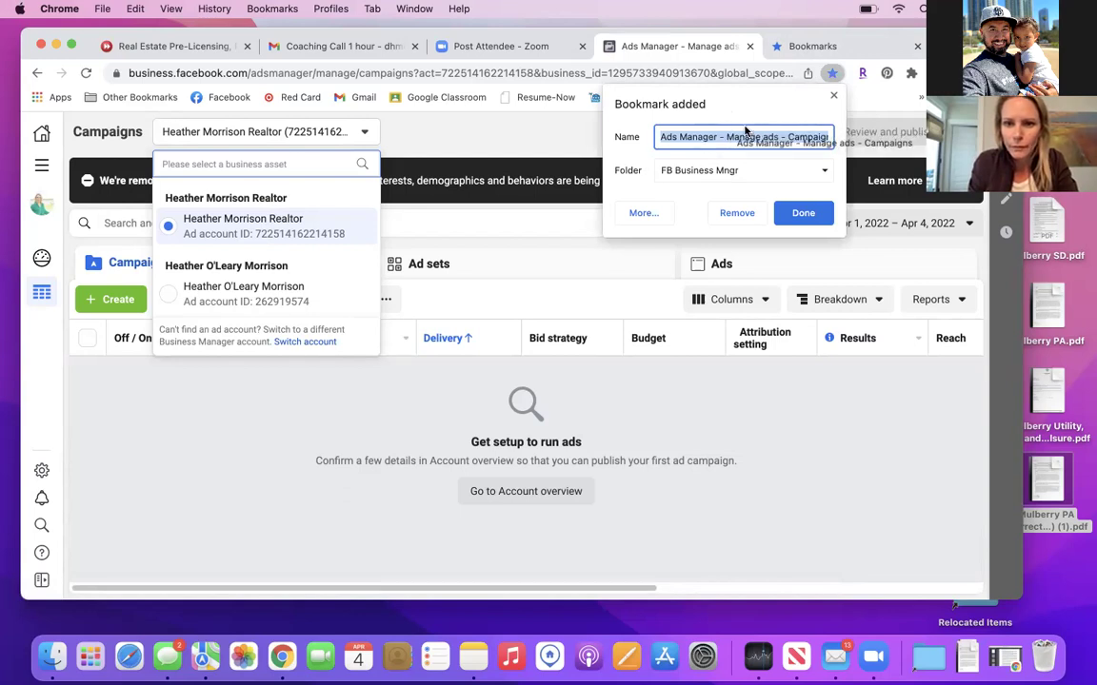
{"action": "key", "text": "BackSpace"}
{"action": "type", "text": "Ads "}
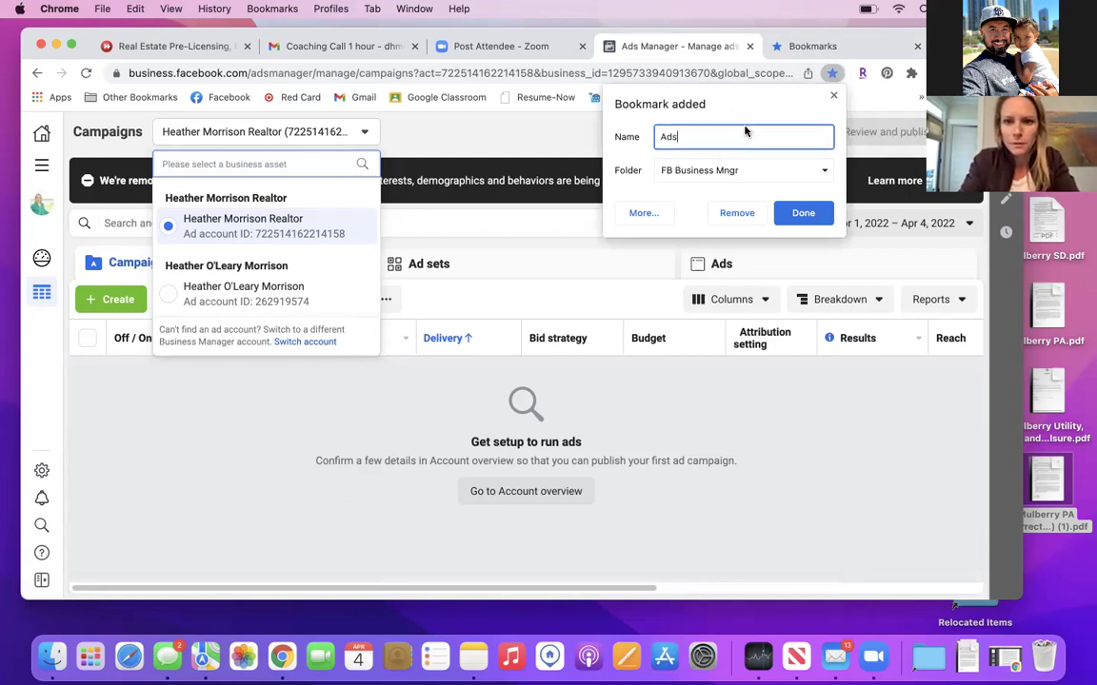
{"action": "type", "text": "Maag"}
{"action": "key", "text": "BackSpace"}
{"action": "key", "text": "BackSpace"}
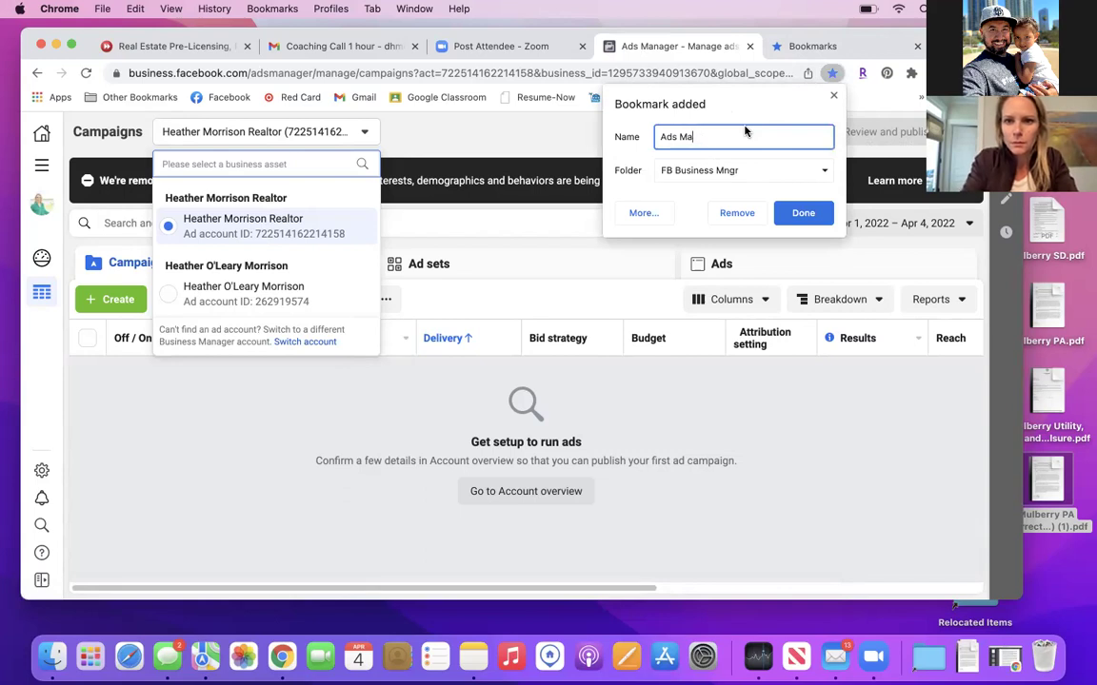
{"action": "type", "text": "nager"}
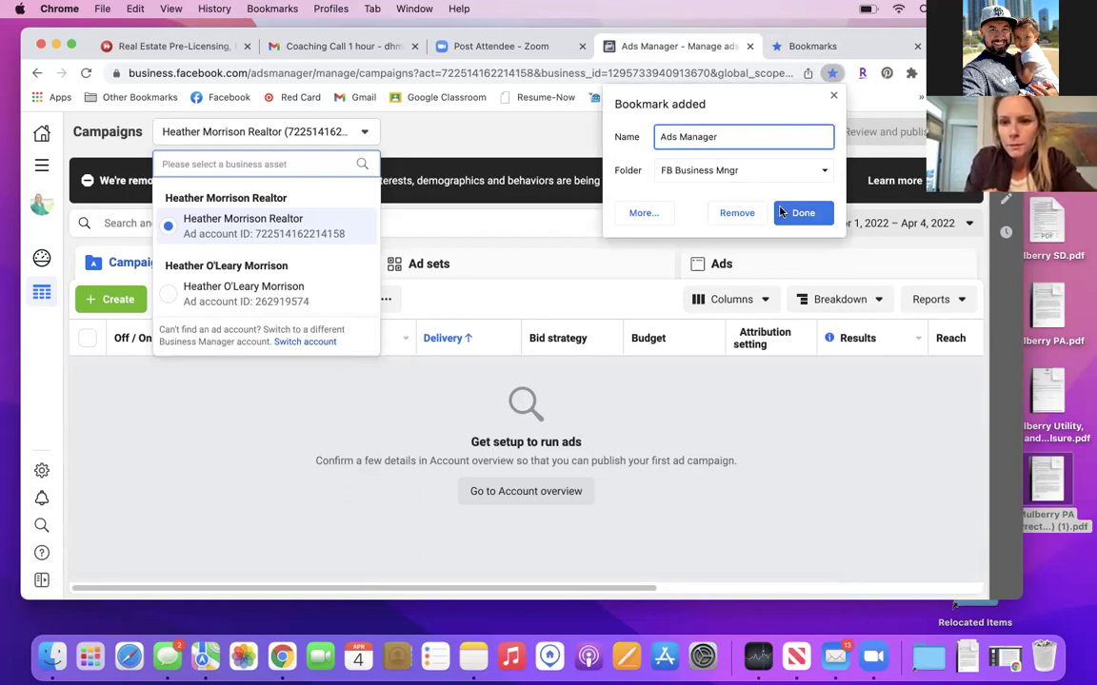
{"action": "left_click", "coordinate": [796, 218]}
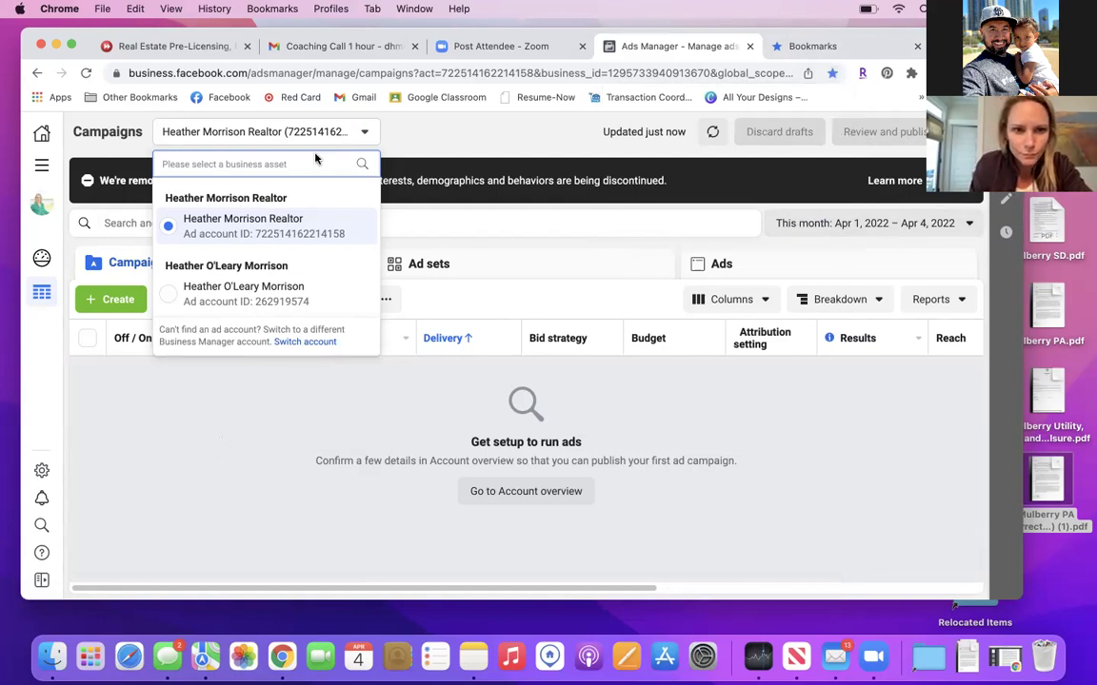
{"action": "left_click", "coordinate": [41, 165]}
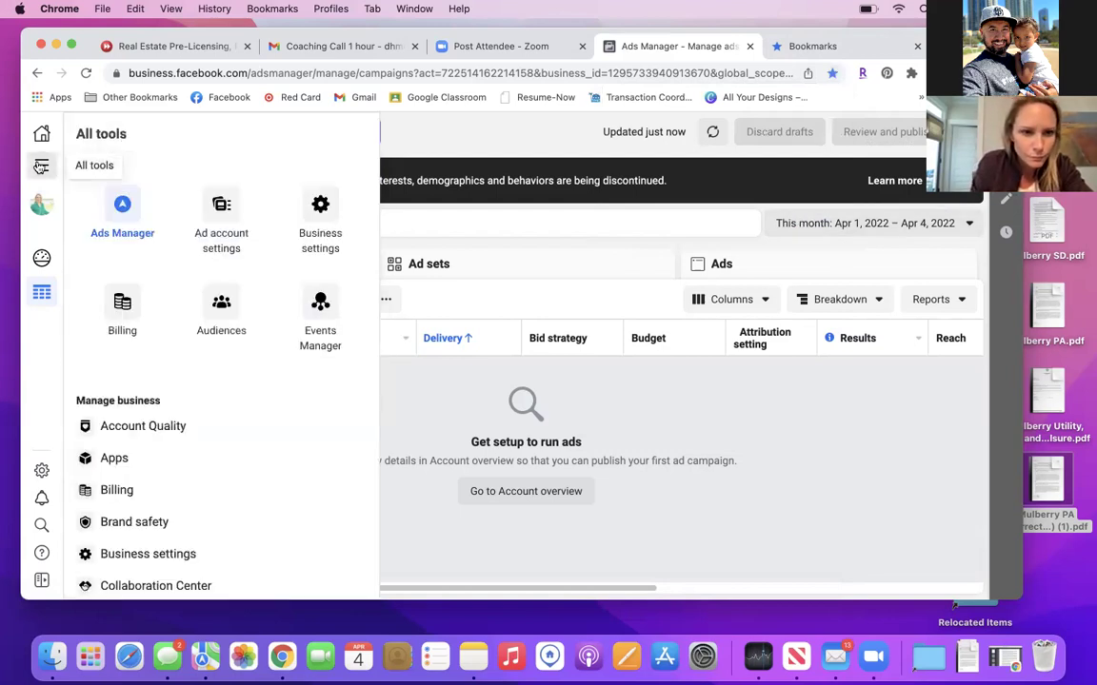
Open Billing's Payment settings page and bookmark it as 'Billing' in FB Business Mngr.
{"action": "left_click", "coordinate": [143, 327]}
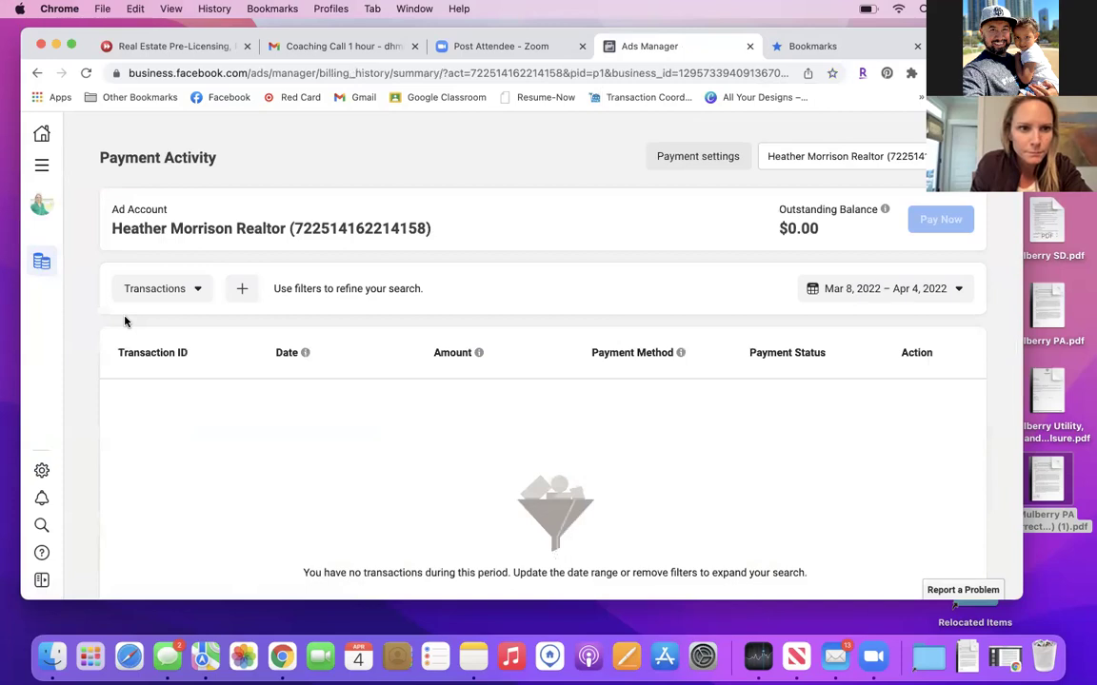
{"action": "left_click", "coordinate": [682, 165]}
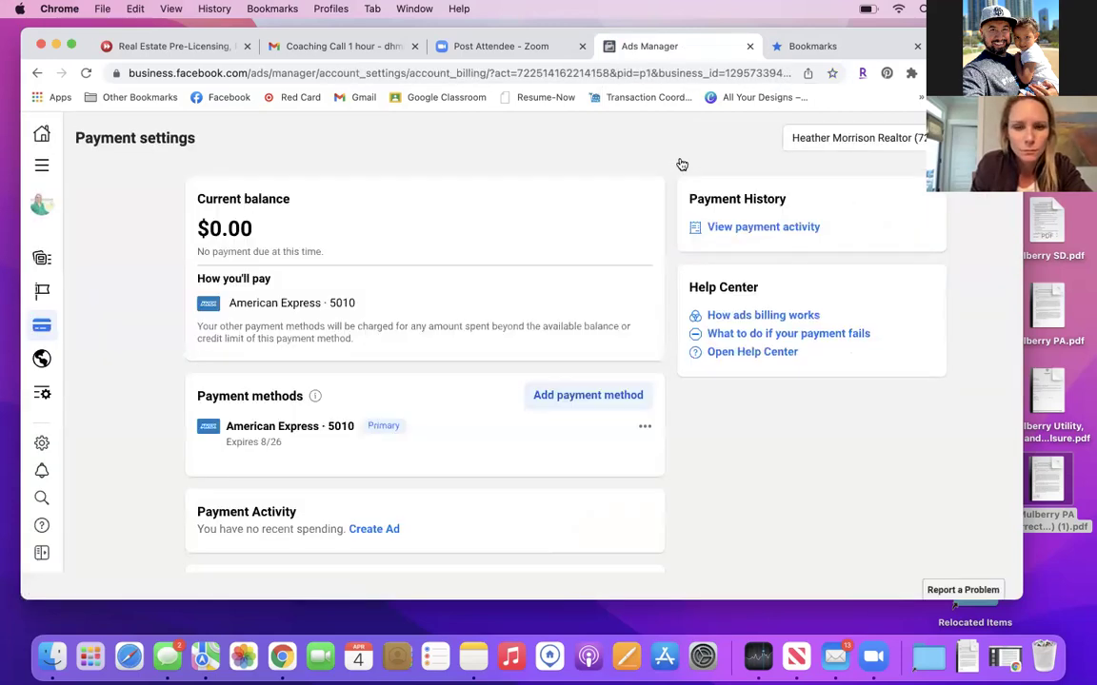
{"action": "left_click", "coordinate": [832, 74]}
{"action": "left_click", "coordinate": [666, 99]}
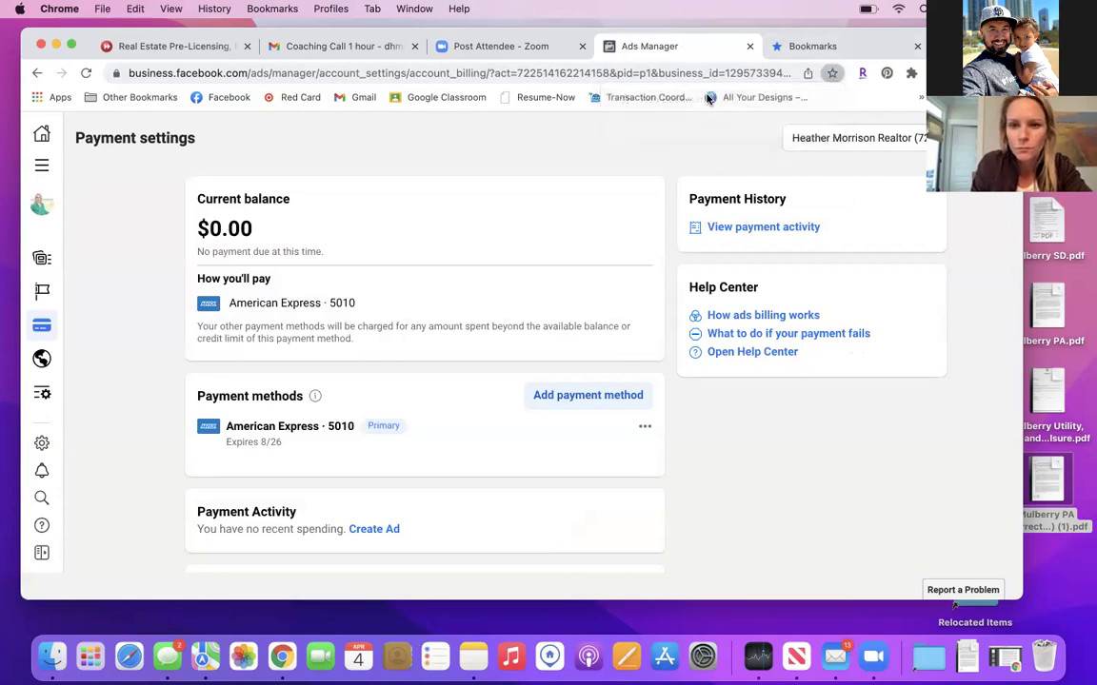
{"action": "type", "text": "Bil"}
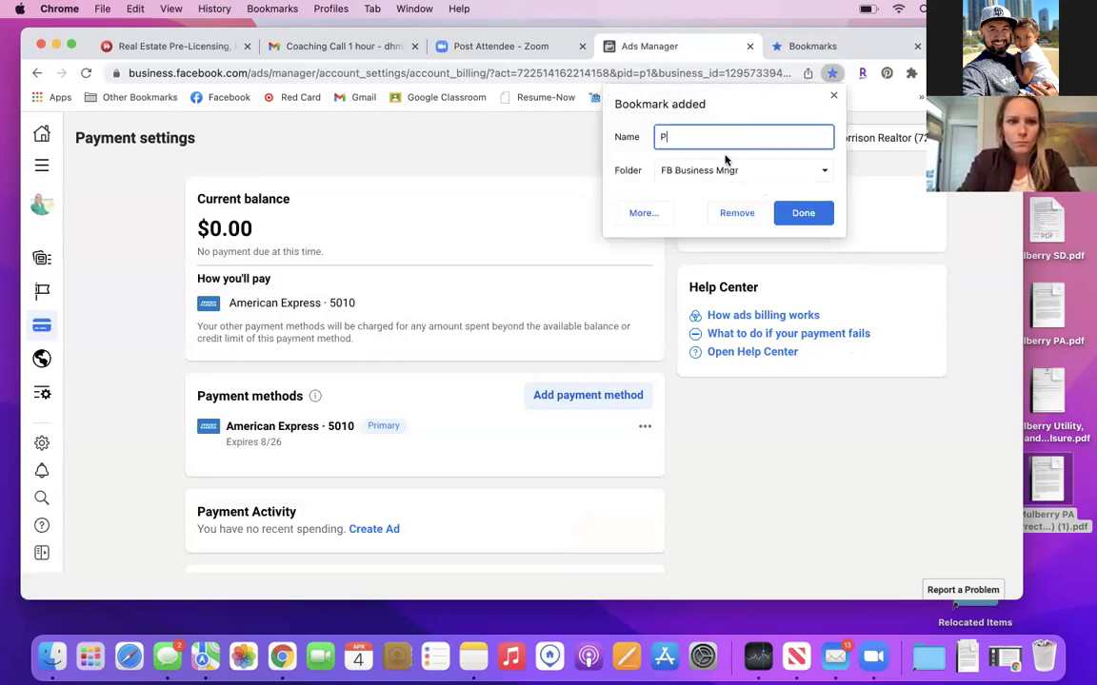
{"action": "key", "text": "BackSpace"}
{"action": "key", "text": "BackSpace"}
{"action": "key", "text": "BackSpace"}
{"action": "type", "text": "Billing"}
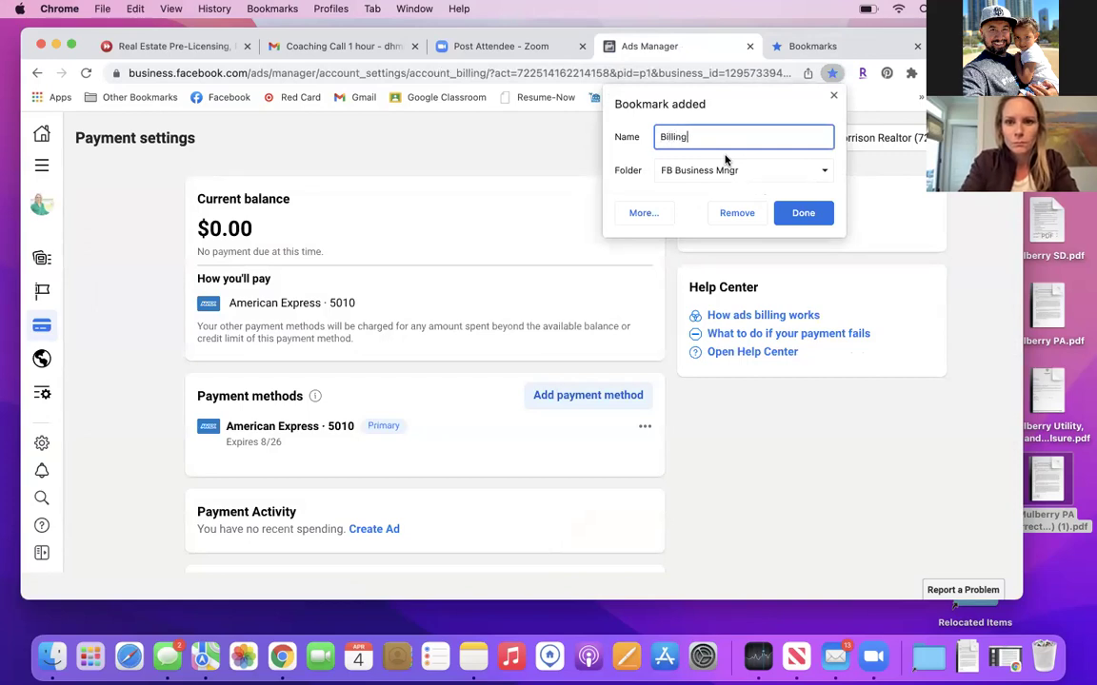
{"action": "left_click", "coordinate": [800, 213]}
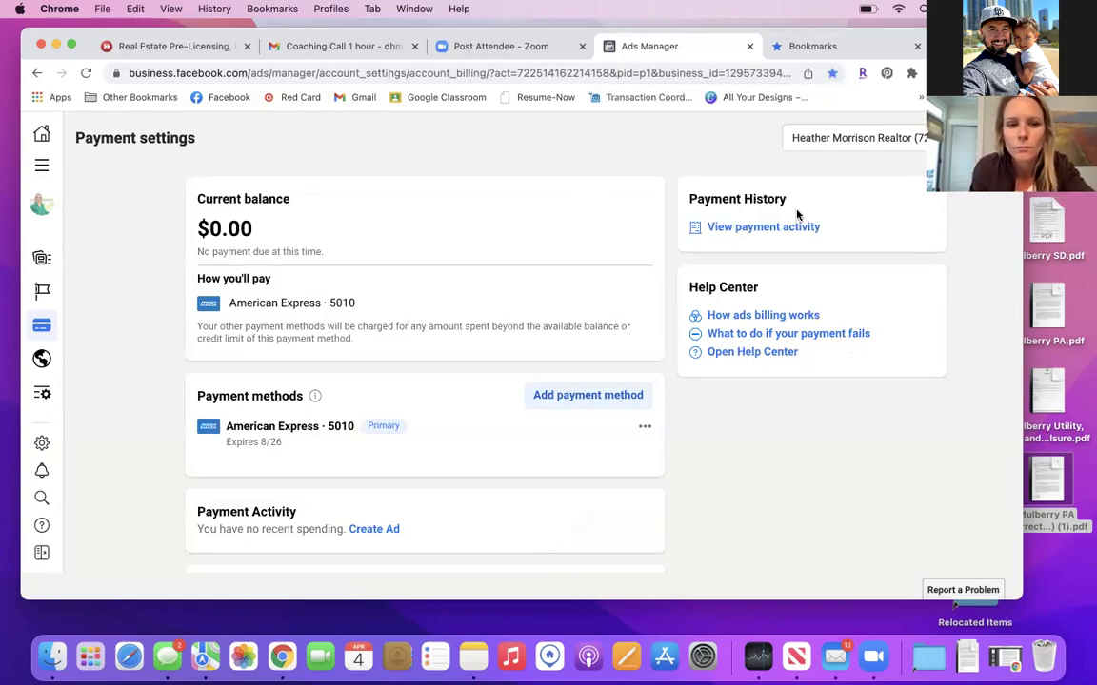
{"action": "left_click", "coordinate": [43, 166]}
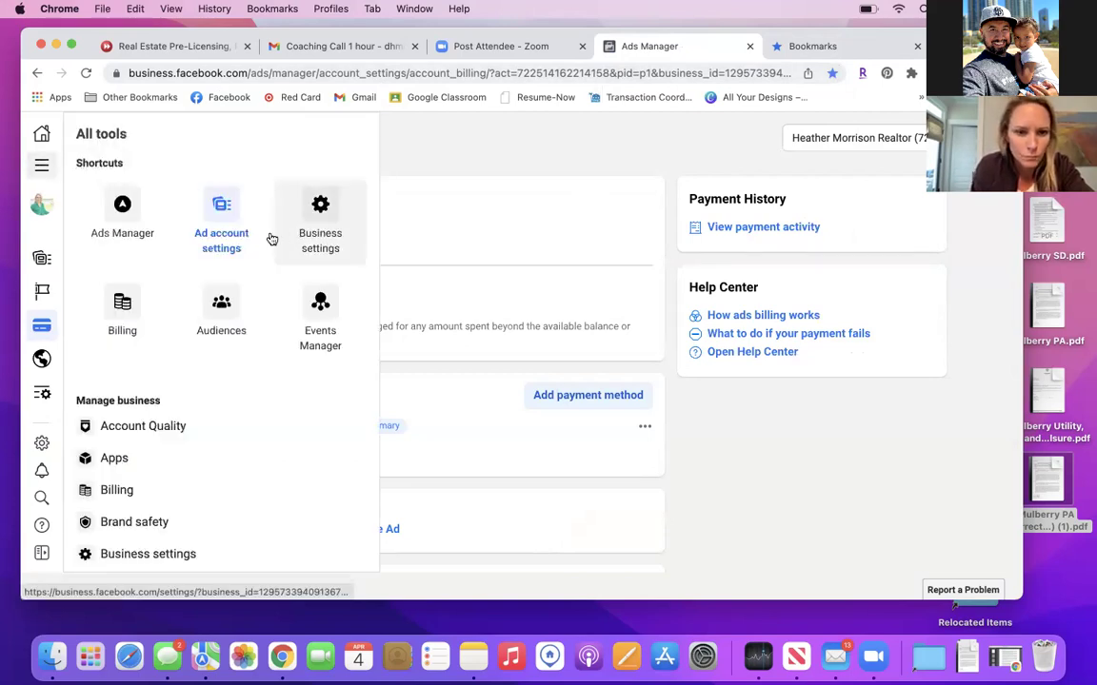
Go to the Audiences page and start a Custom Audience to see website, customer-list and Meta sources.
{"action": "left_click", "coordinate": [222, 310]}
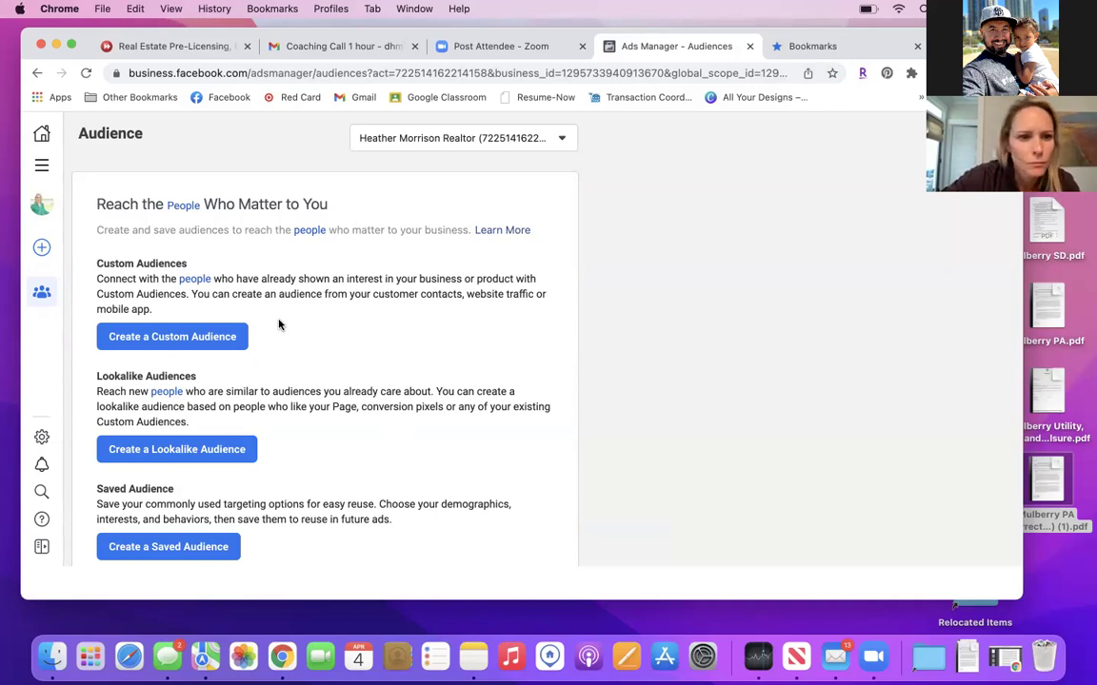
{"action": "left_click", "coordinate": [175, 336]}
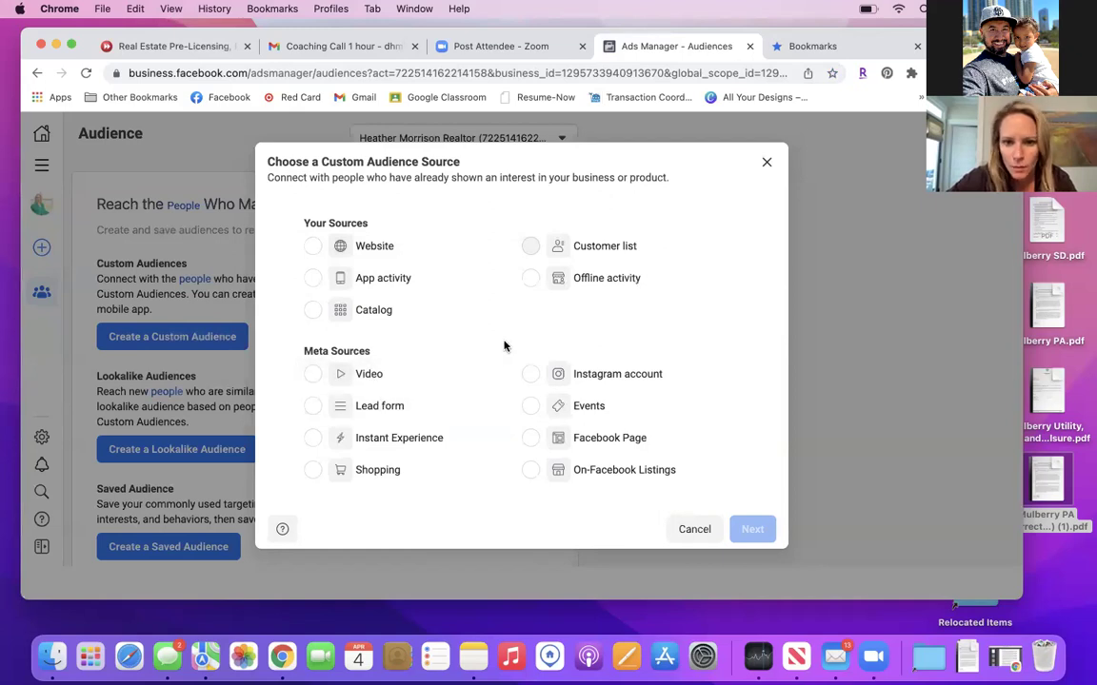
Use Facebook Page as the source, targeting people who engaged with any post or ad, retention 30 days.
{"action": "left_click", "coordinate": [530, 440]}
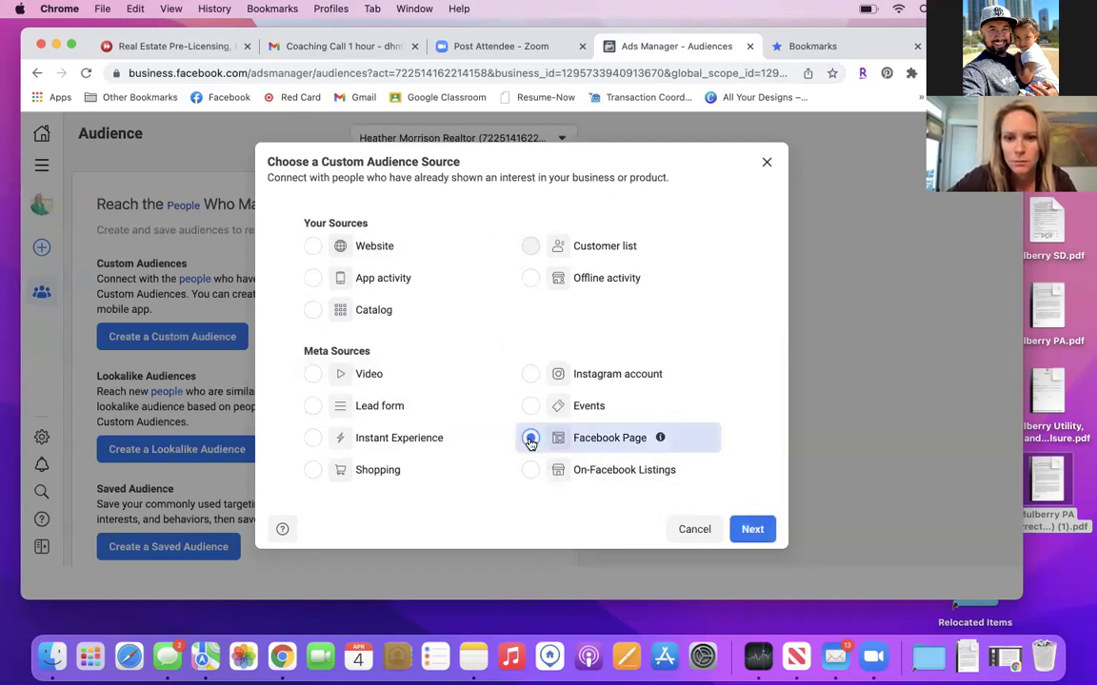
{"action": "left_click", "coordinate": [752, 526]}
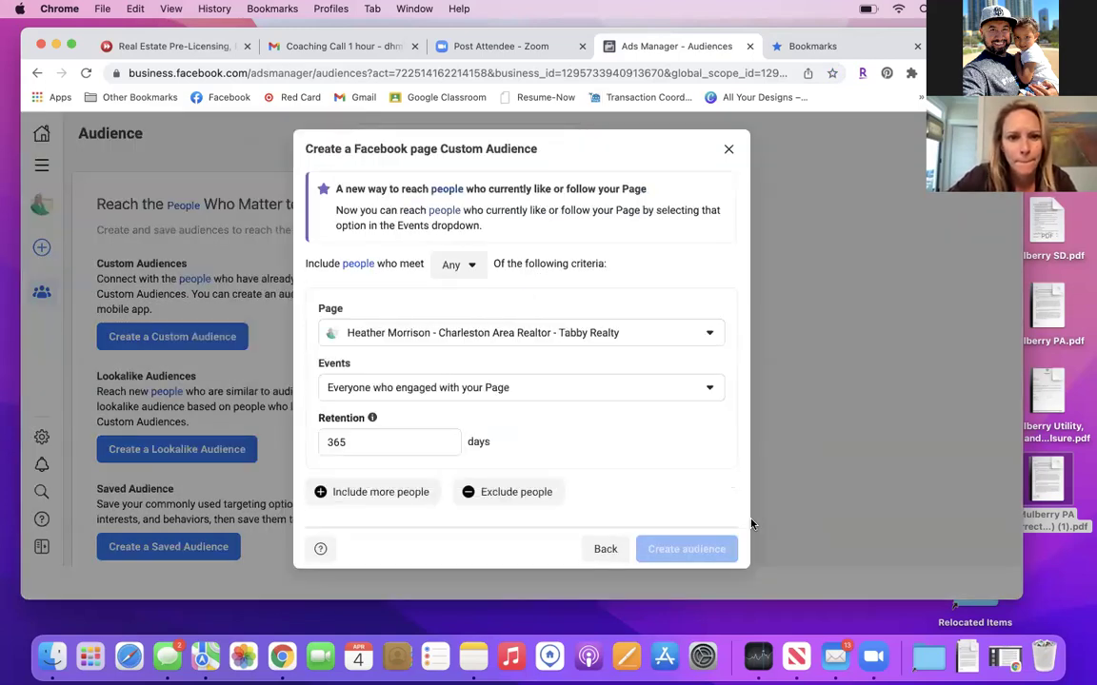
{"action": "left_click", "coordinate": [507, 392]}
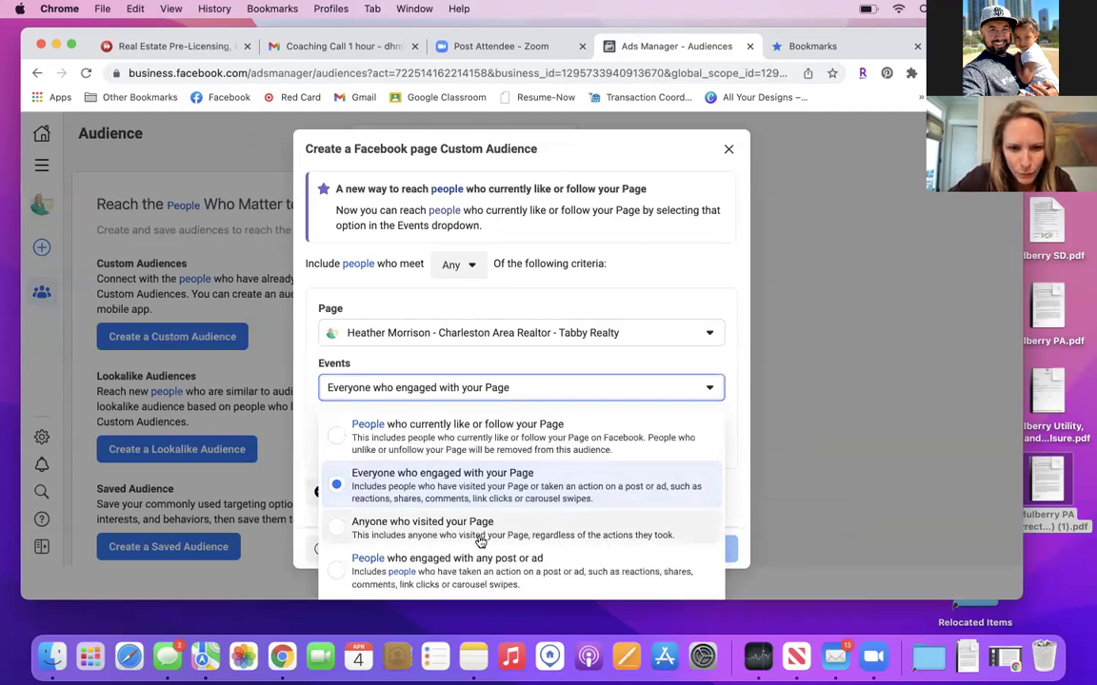
{"action": "left_click", "coordinate": [455, 578]}
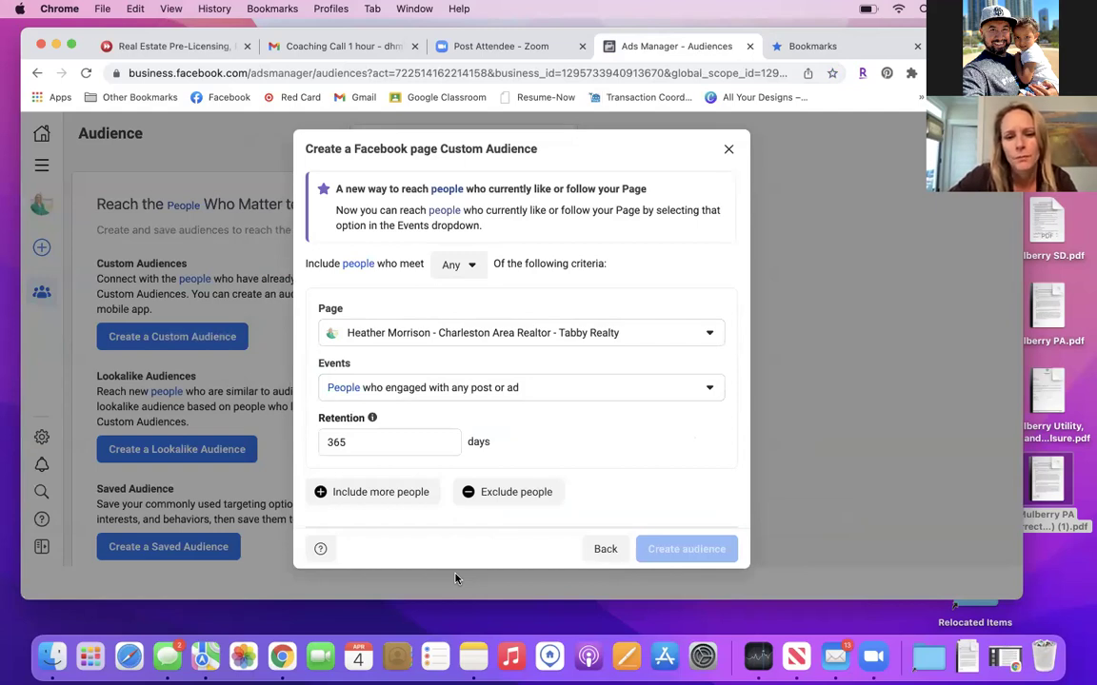
{"action": "left_click", "coordinate": [358, 440]}
{"action": "key", "text": "BackSpace"}
{"action": "key", "text": "BackSpace"}
{"action": "type", "text": "0"}
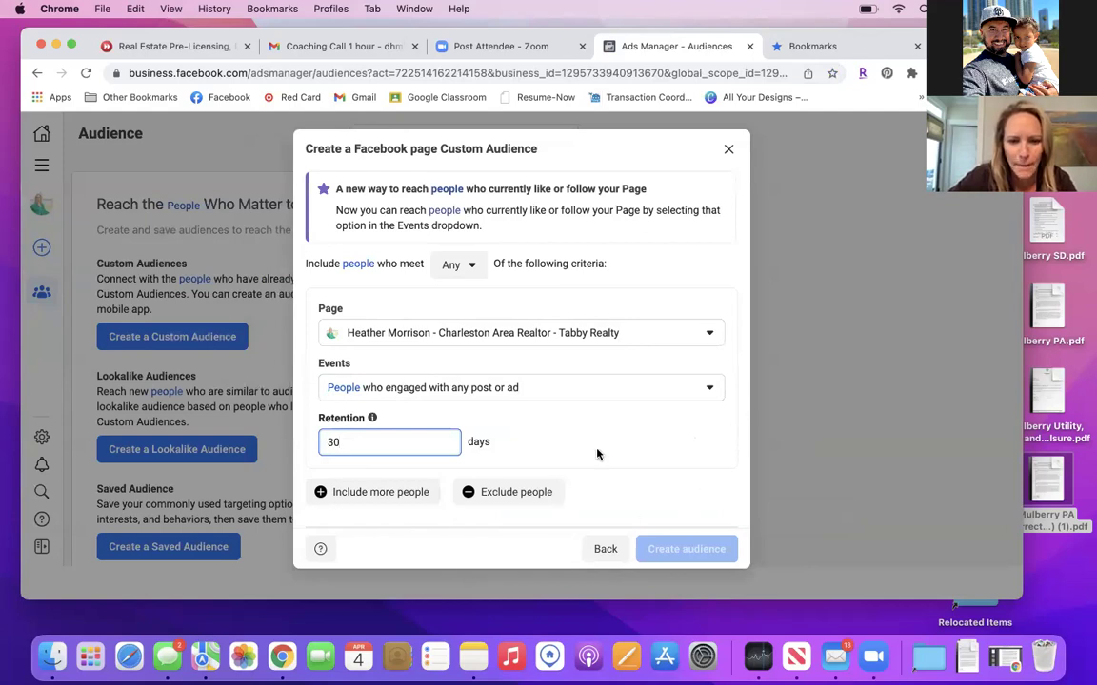
Name the audience 'People Who Engage with Any Post or Ad' and create it.
{"action": "scroll", "coordinate": [595, 453], "scroll_direction": "down", "scroll_amount": 3}
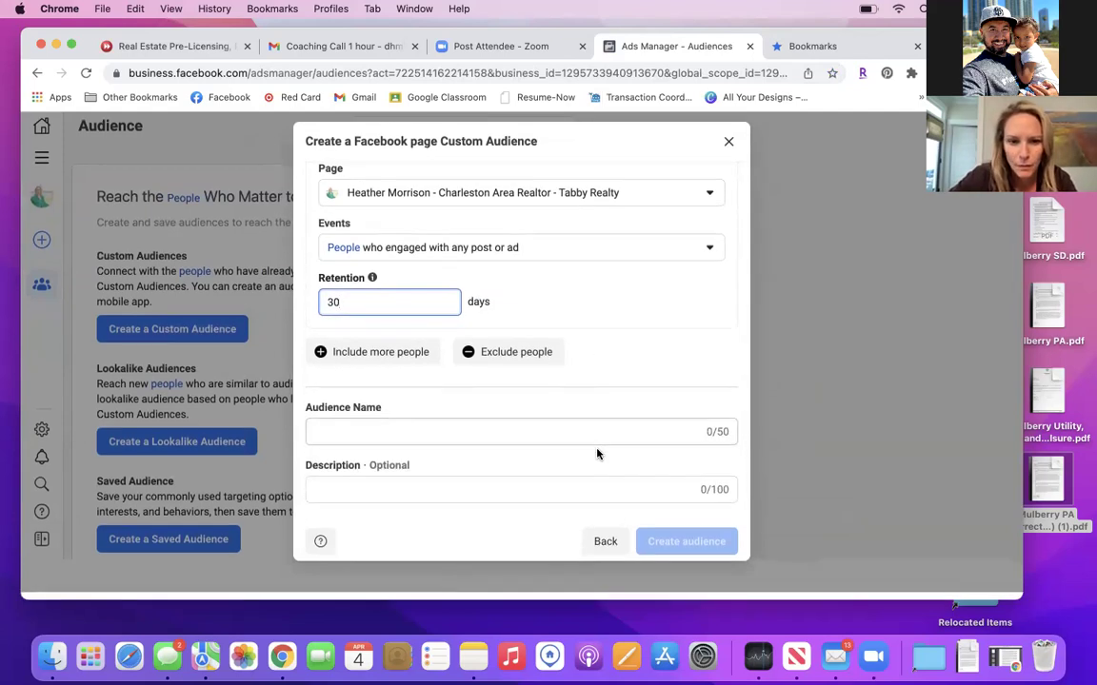
{"action": "left_click", "coordinate": [433, 438]}
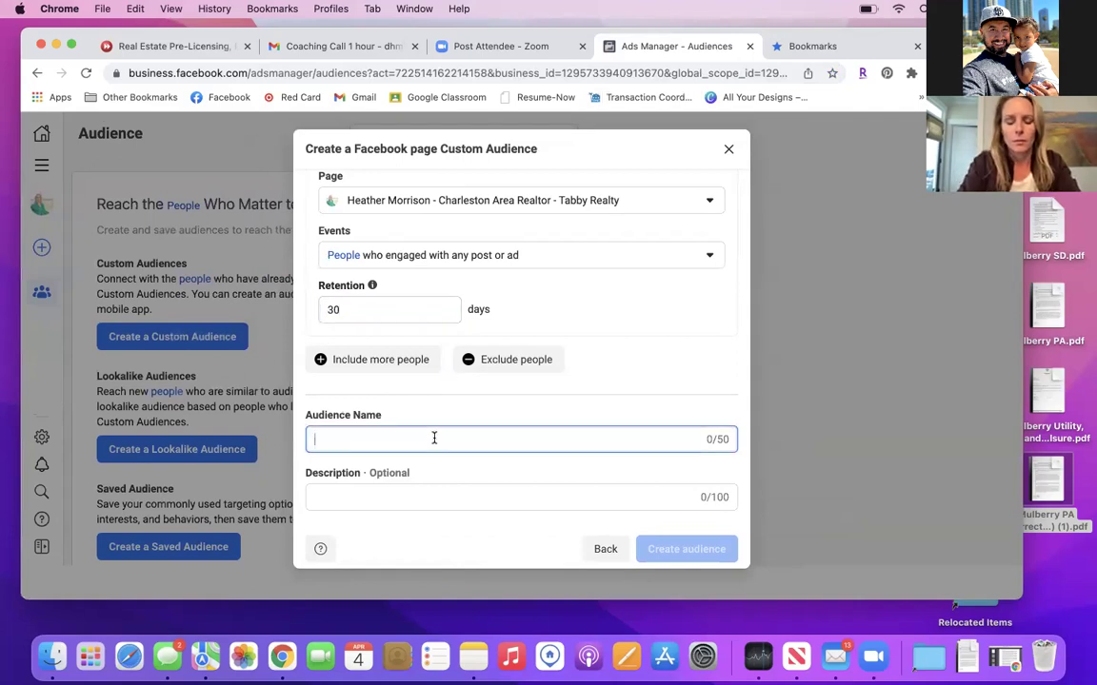
{"action": "type", "text": "Peopl"}
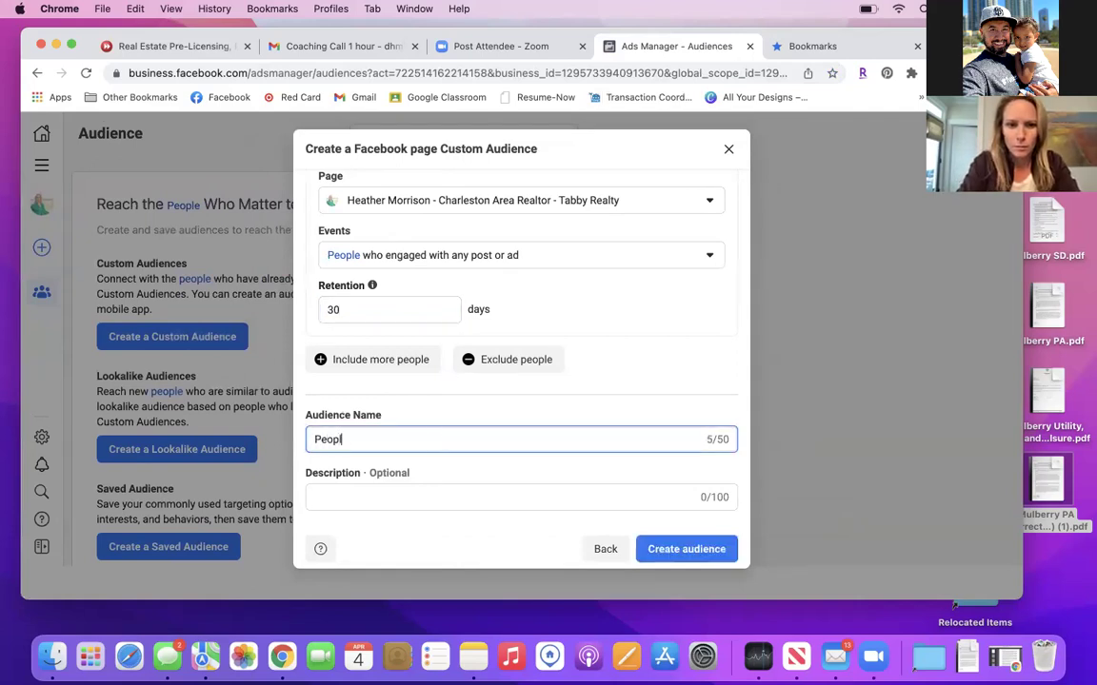
{"action": "type", "text": "e Who Engag"}
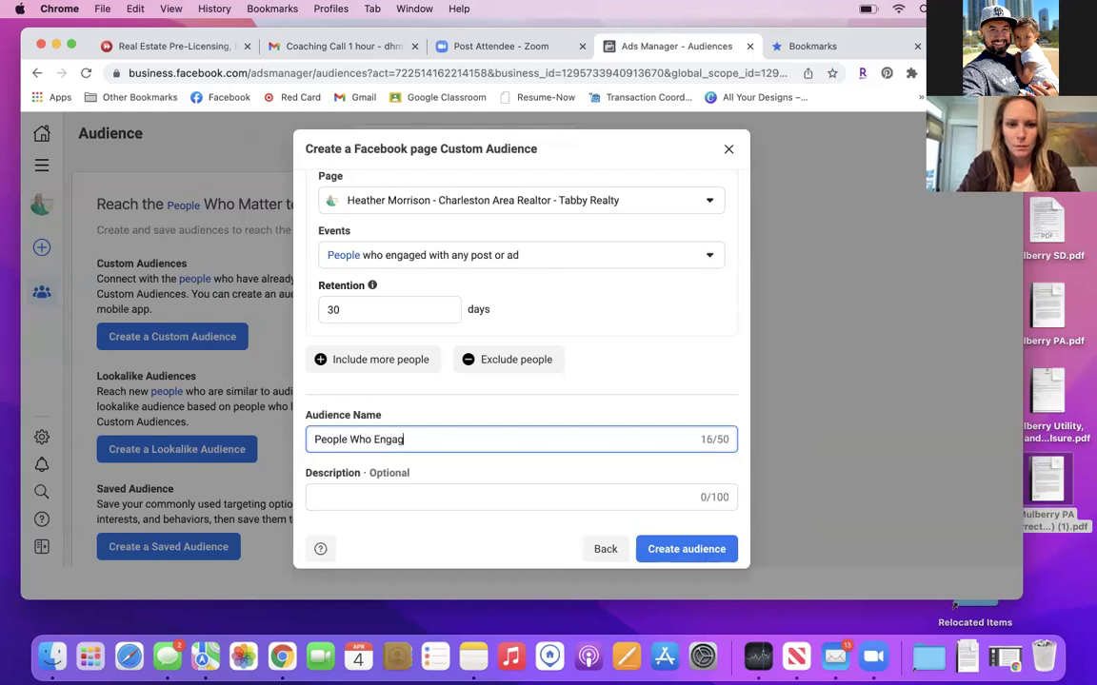
{"action": "type", "text": "e with Any "}
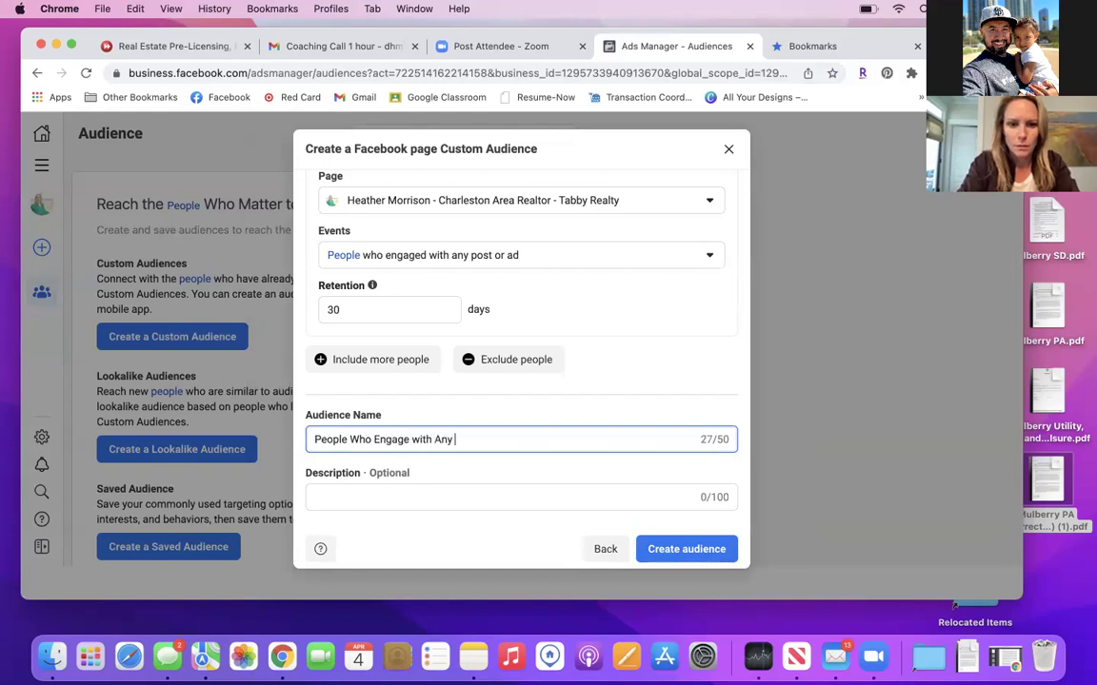
{"action": "type", "text": "Post or Ad"}
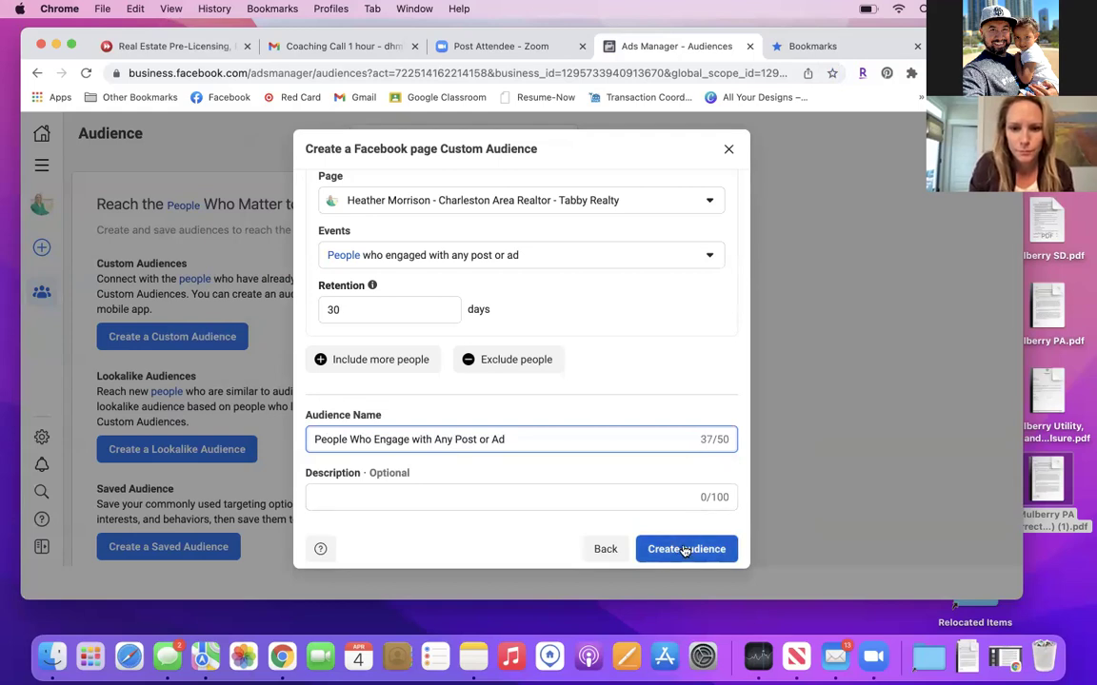
{"action": "left_click", "coordinate": [685, 550]}
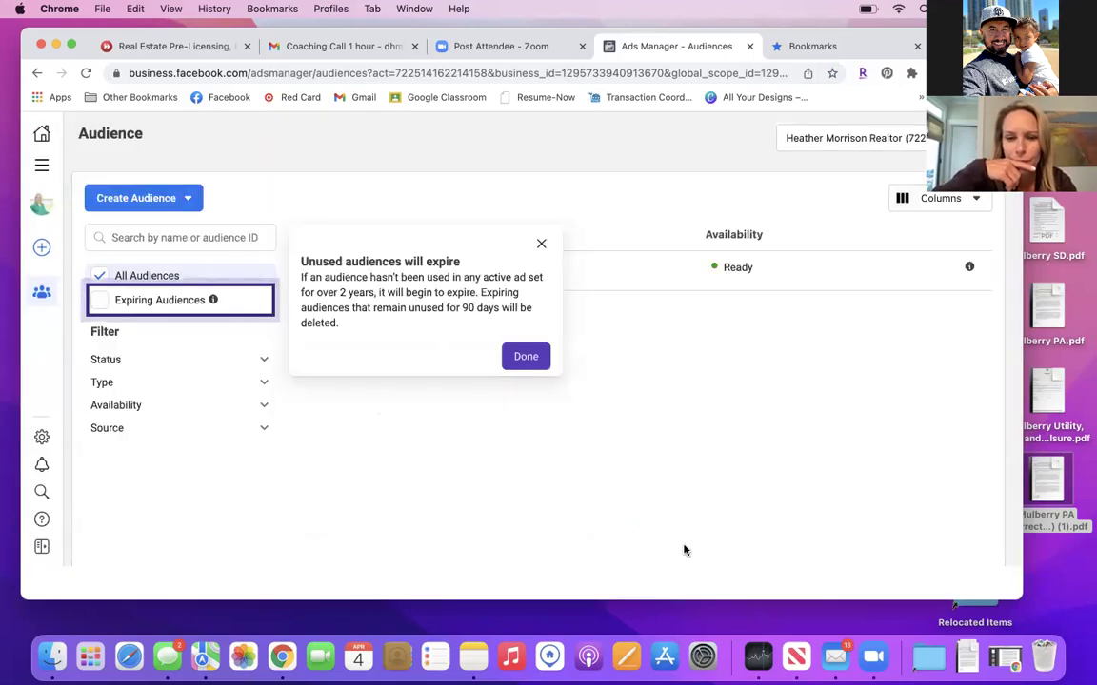
Dismiss the 'Unused audiences will expire' notice with Done.
{"action": "left_click", "coordinate": [525, 357]}
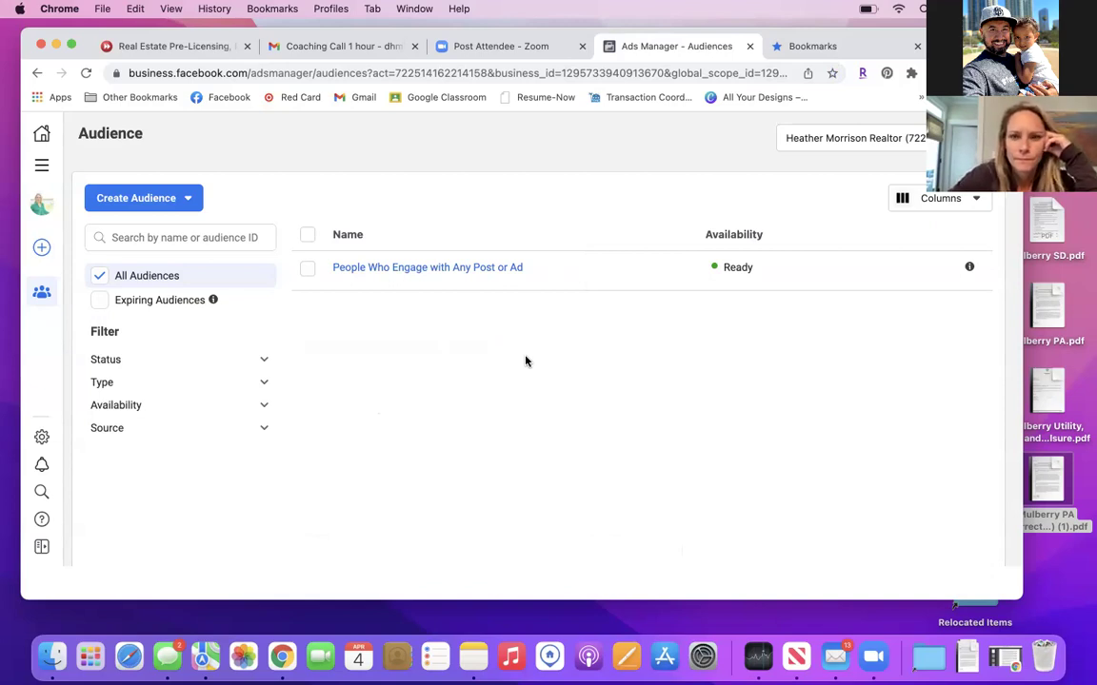
Save the Audiences page as a 'Custom Audiences' bookmark under FB Business Mngr.
{"action": "left_click", "coordinate": [832, 73]}
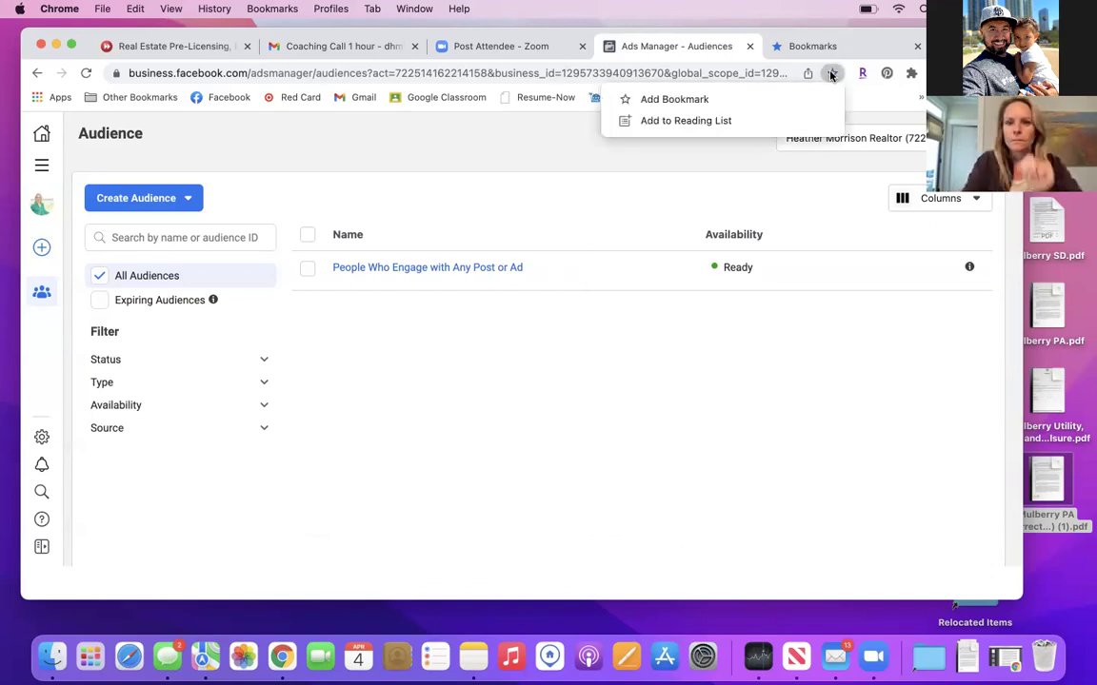
{"action": "left_click", "coordinate": [747, 99]}
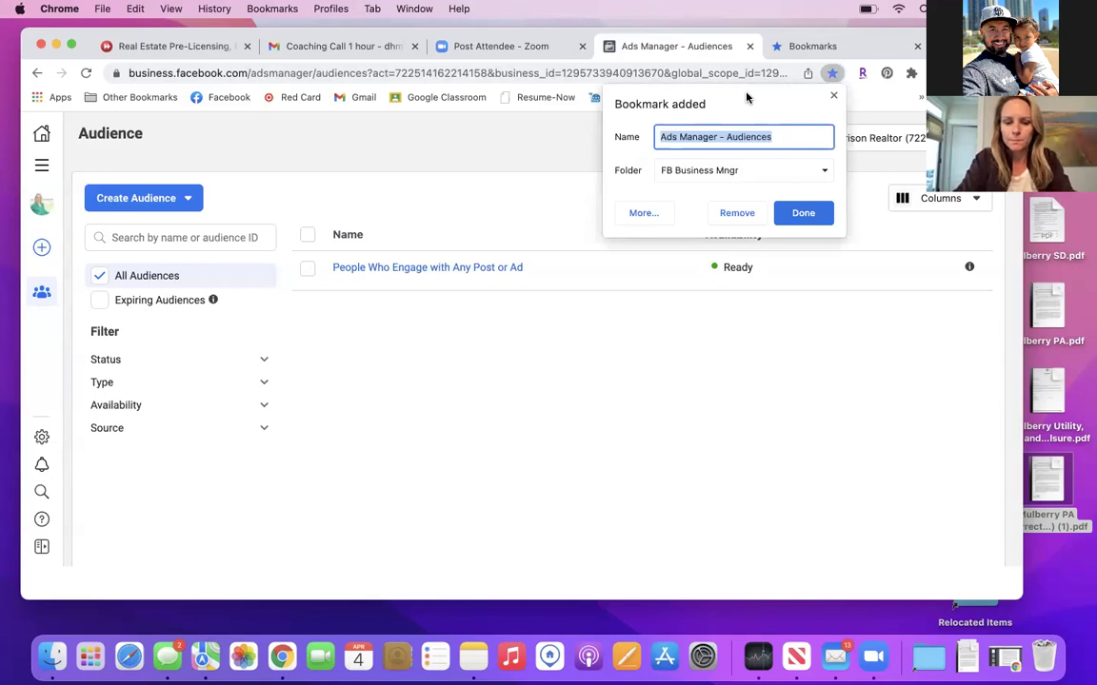
{"action": "type", "text": "Custom"}
{"action": "type", "text": "diences"}
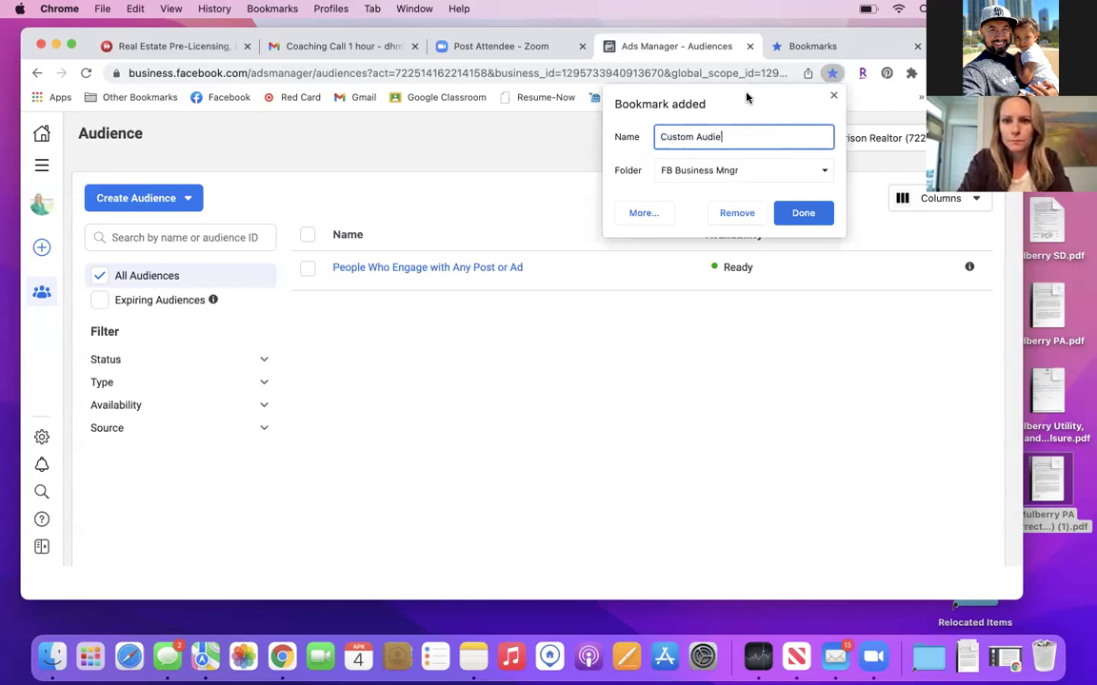
{"action": "left_click", "coordinate": [820, 215]}
Open Events Manager, dismiss the Task Center intro, and switch to the business account's pixel overview.
{"action": "left_click", "coordinate": [42, 166]}
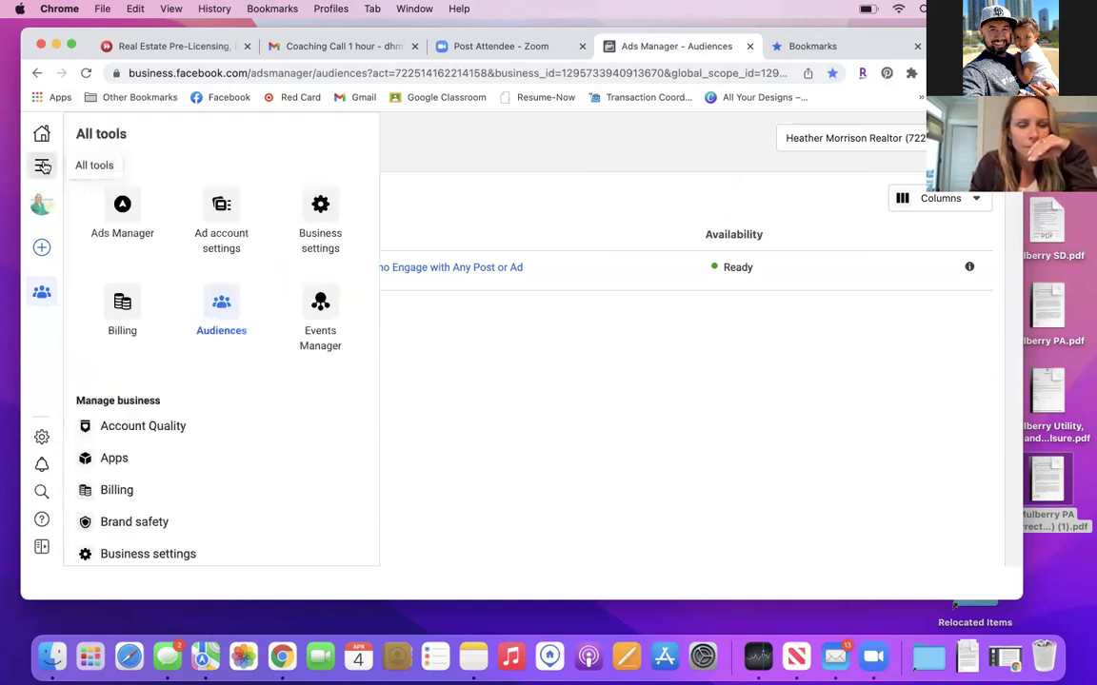
{"action": "left_click", "coordinate": [319, 314]}
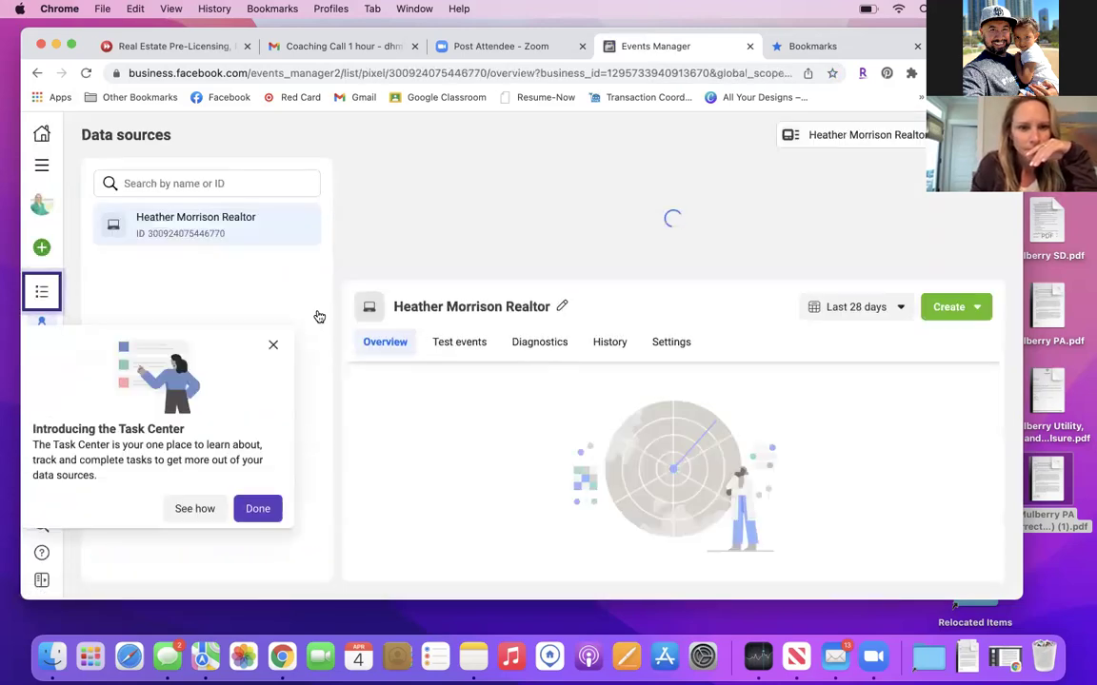
{"action": "left_click", "coordinate": [272, 347]}
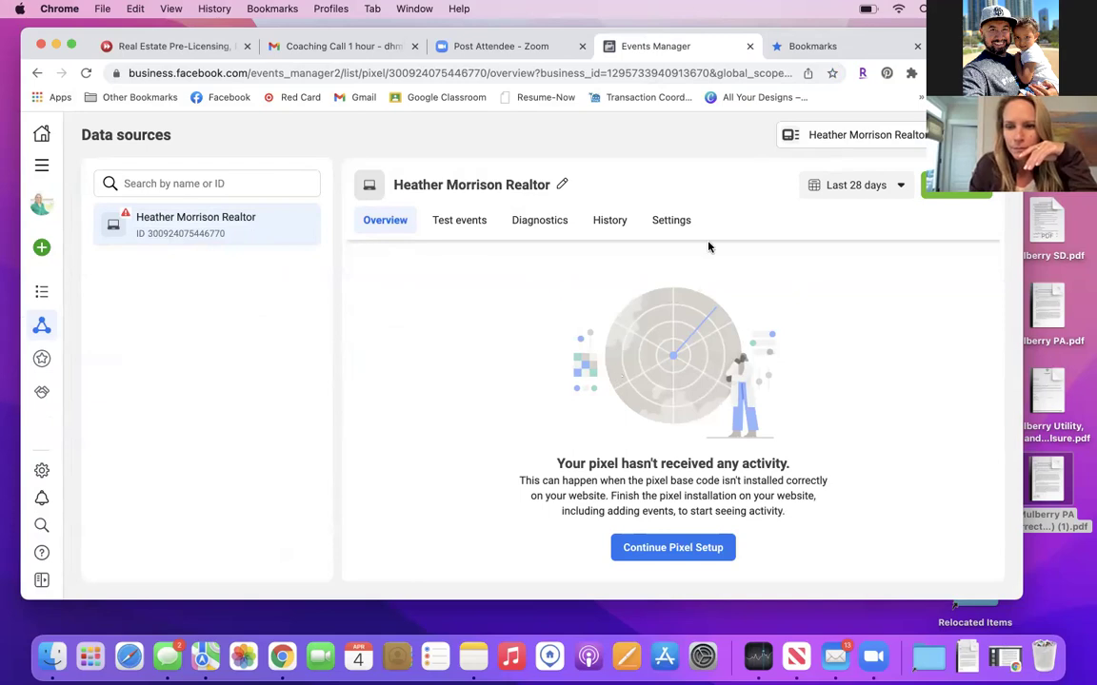
{"action": "left_click", "coordinate": [900, 188]}
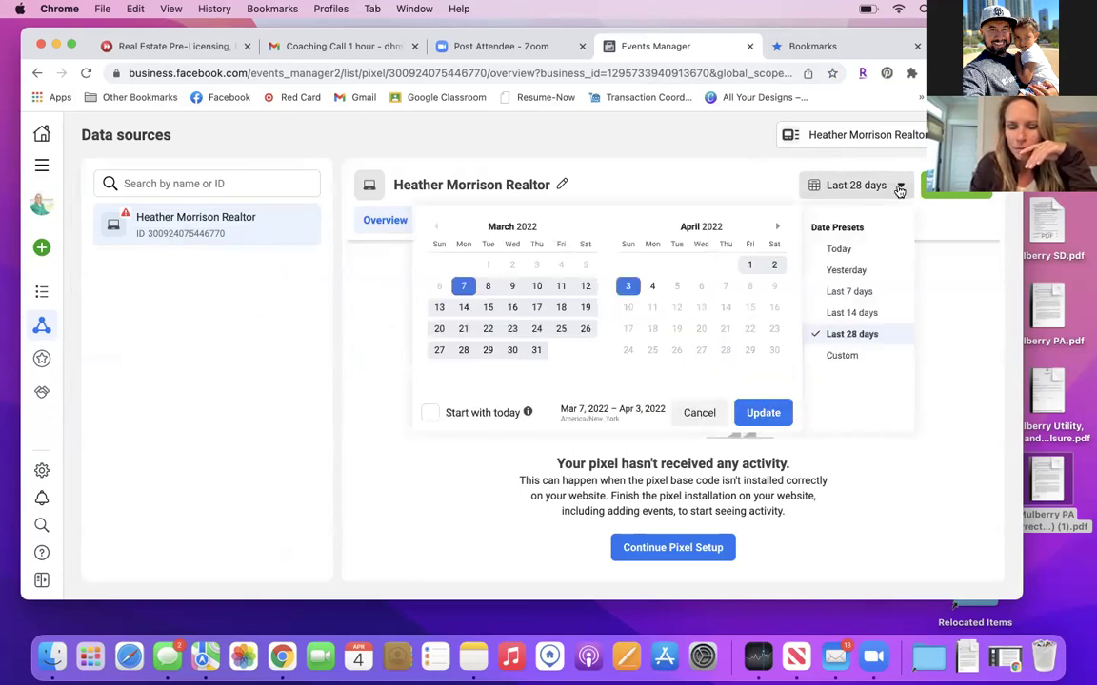
{"action": "left_click", "coordinate": [900, 186]}
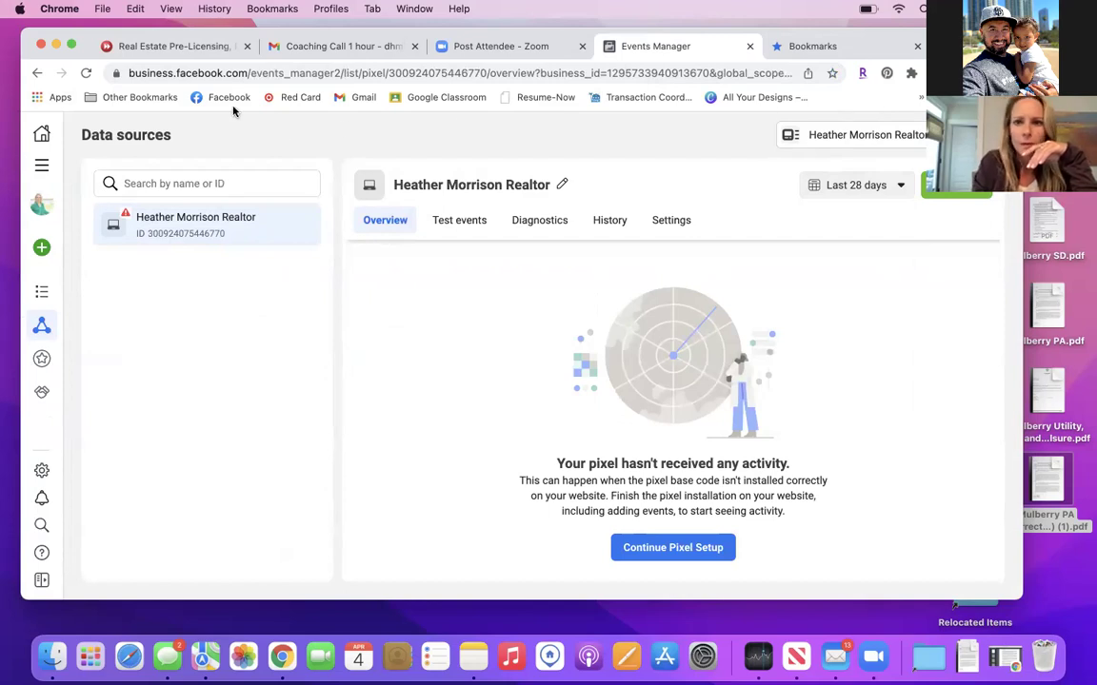
{"action": "left_click", "coordinate": [857, 135]}
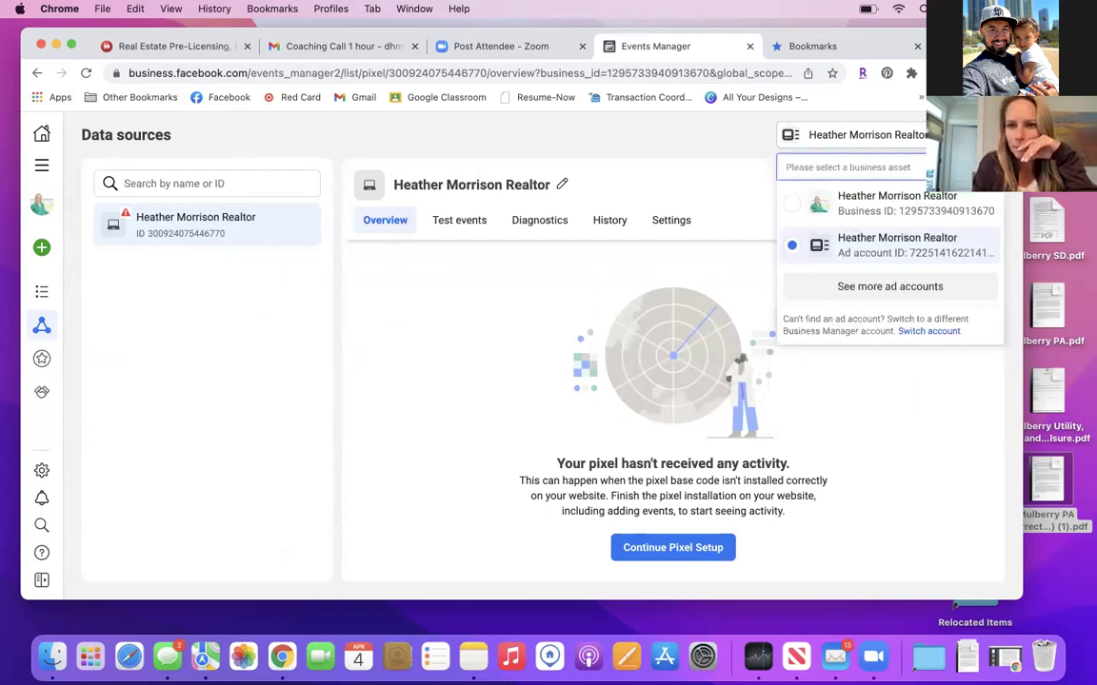
{"action": "left_click", "coordinate": [789, 206]}
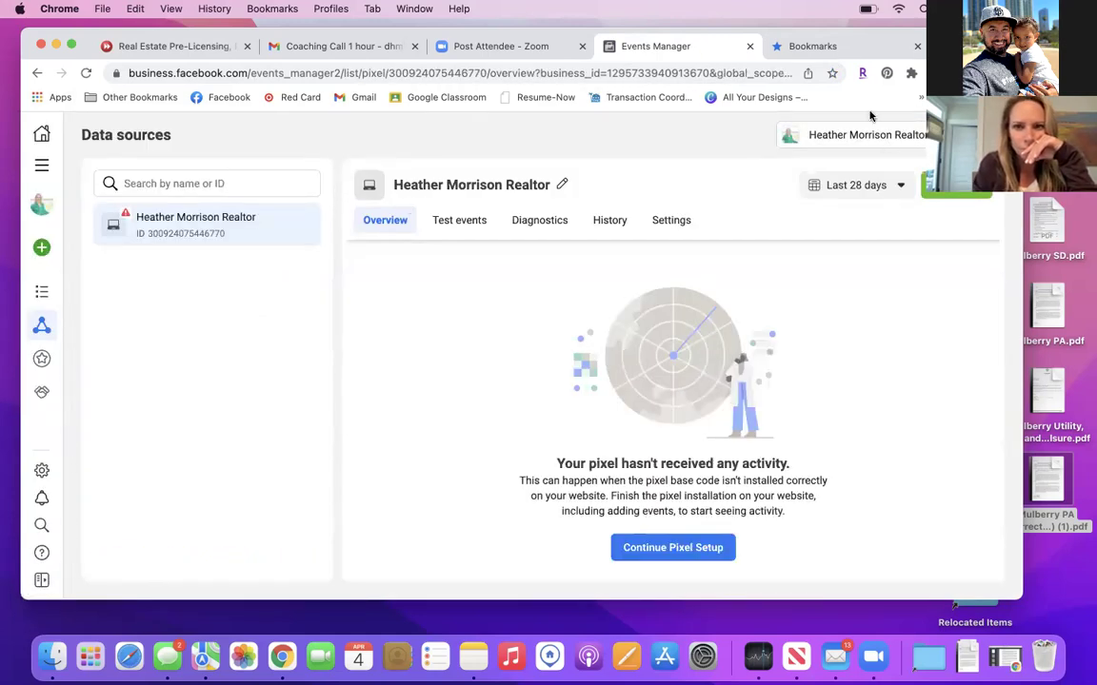
Bookmark the pixel overview page as 'Pixel' in the FB Business Mngr folder.
{"action": "left_click", "coordinate": [831, 74]}
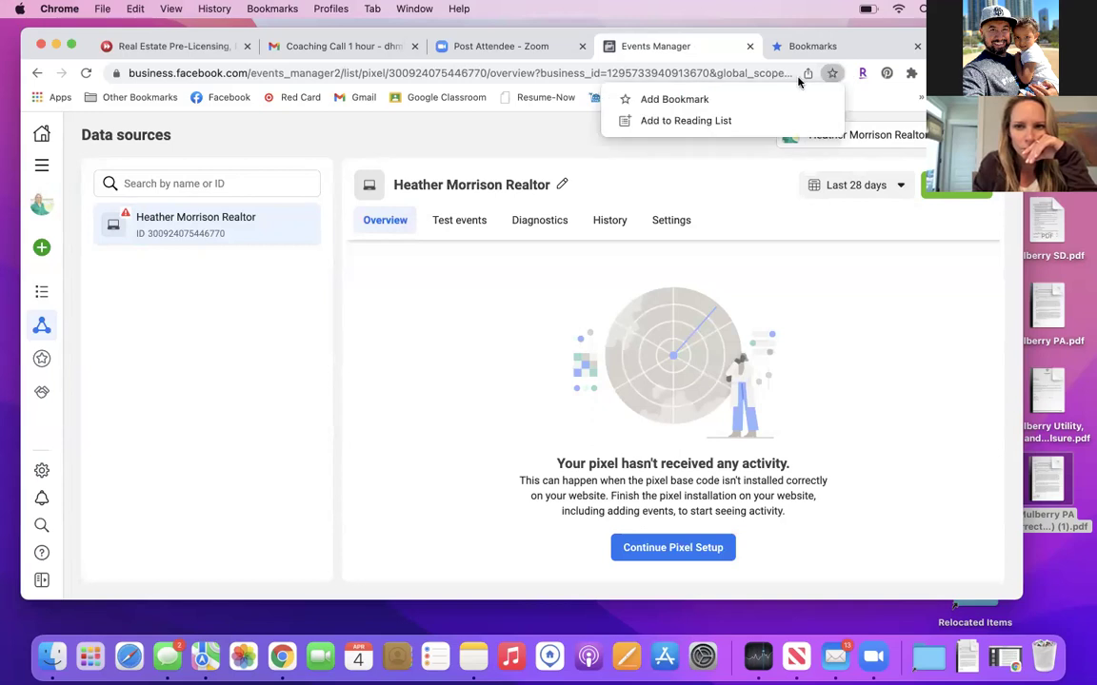
{"action": "left_click", "coordinate": [754, 99]}
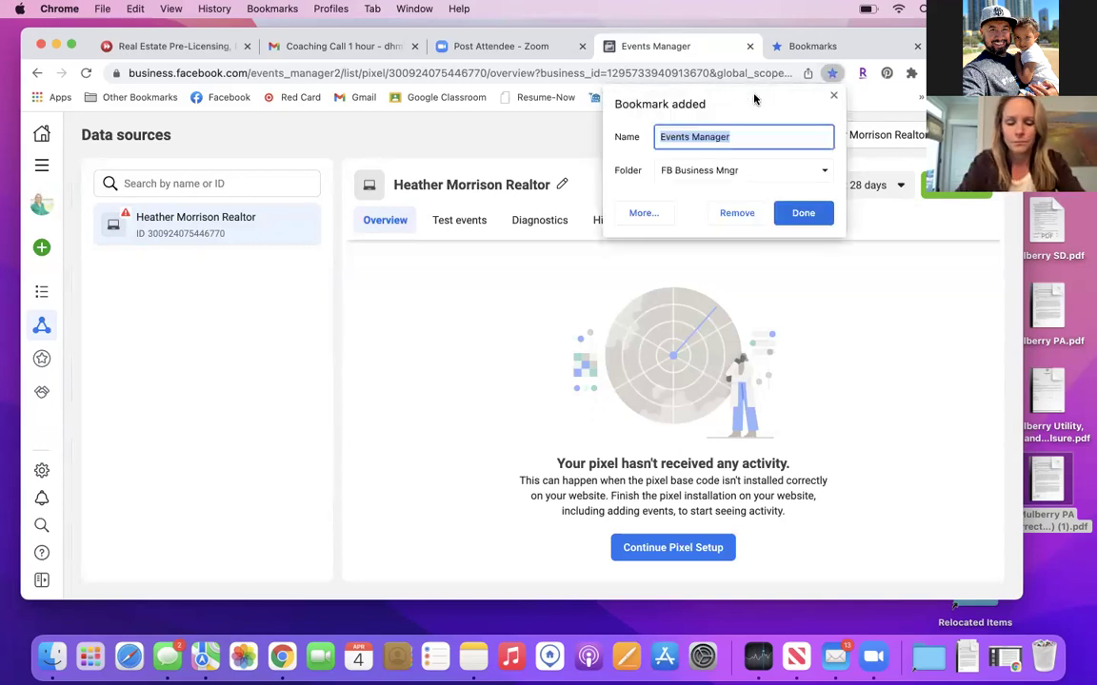
{"action": "type", "text": "F"}
{"action": "key", "text": "BackSpace"}
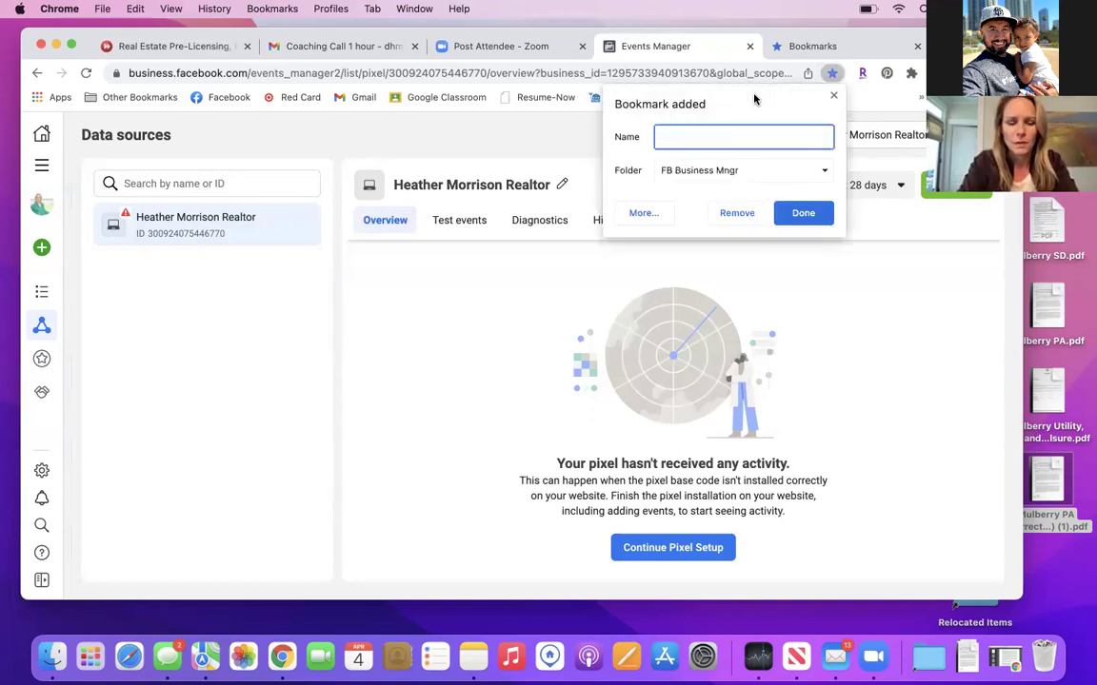
{"action": "type", "text": "Pixel"}
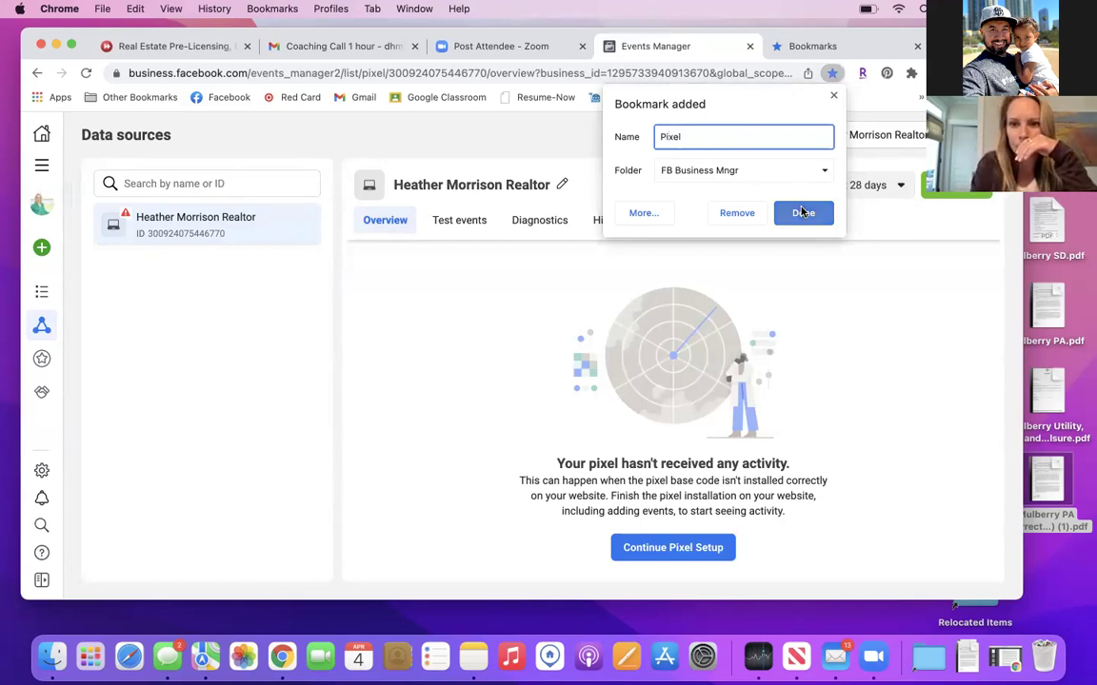
{"action": "left_click", "coordinate": [804, 212]}
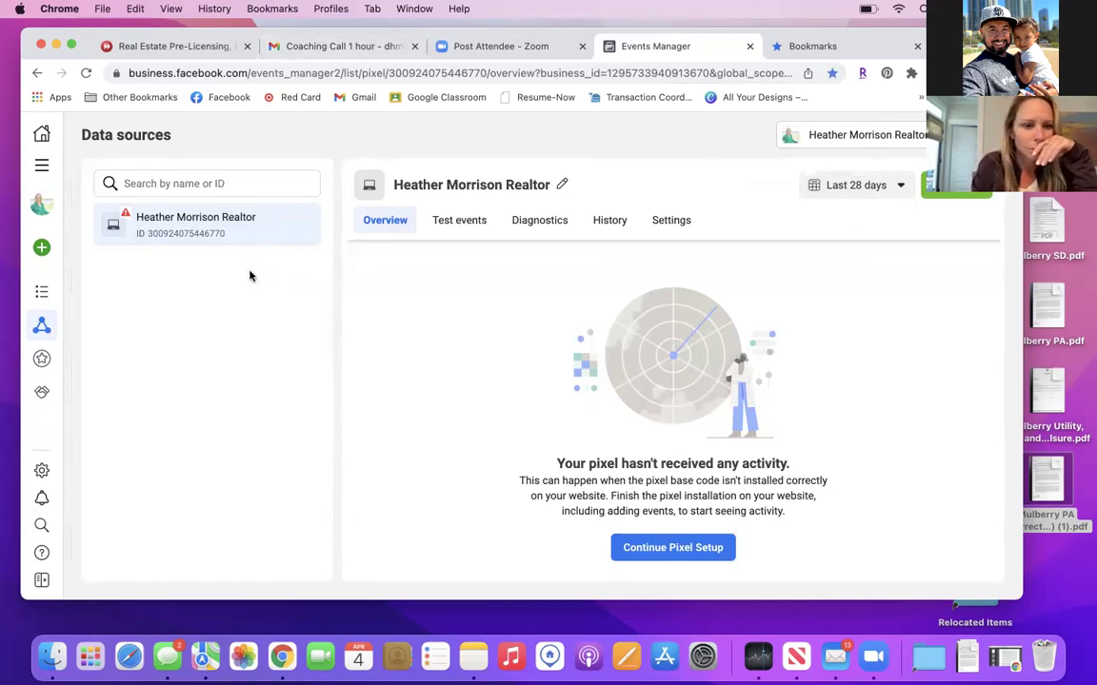
Open Custom Conversions from the left rail and bookmark it as 'Custom Conversion' in FB Business Mngr.
{"action": "mouse_move", "coordinate": [39, 320]}
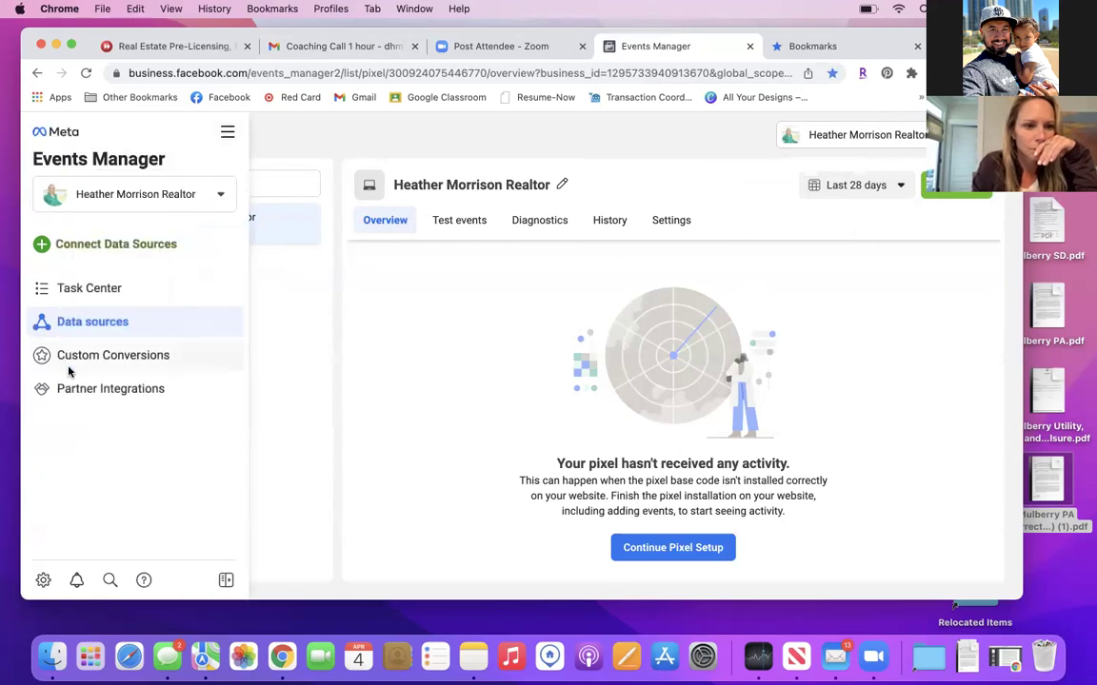
{"action": "left_click", "coordinate": [68, 358]}
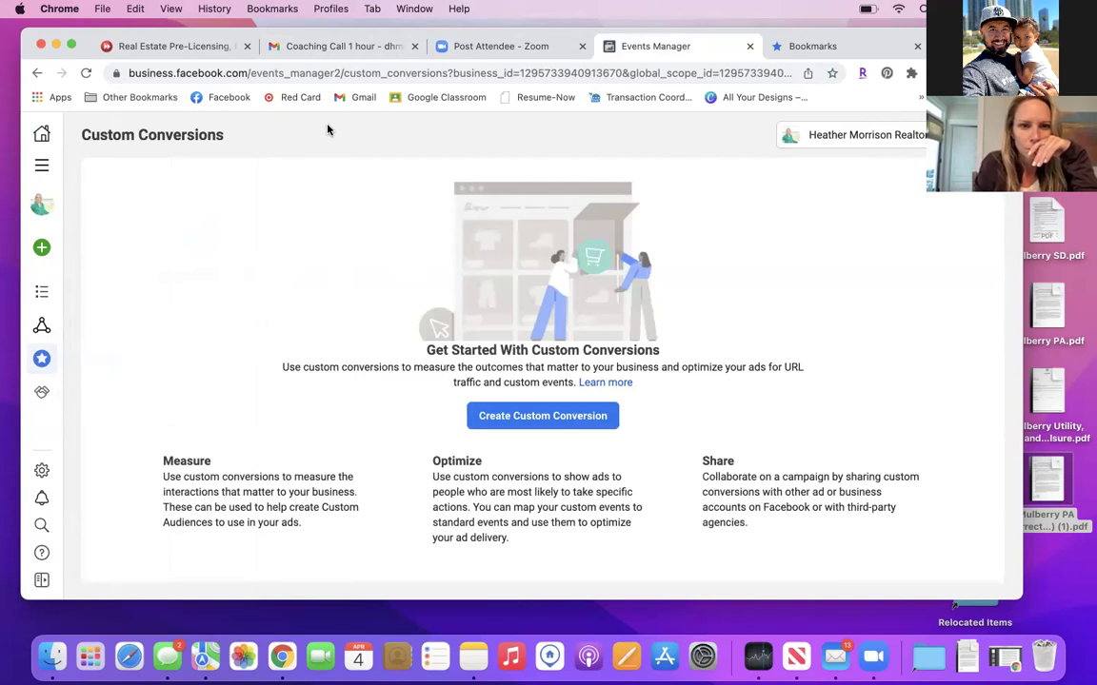
{"action": "left_click", "coordinate": [832, 73]}
{"action": "left_click", "coordinate": [807, 99]}
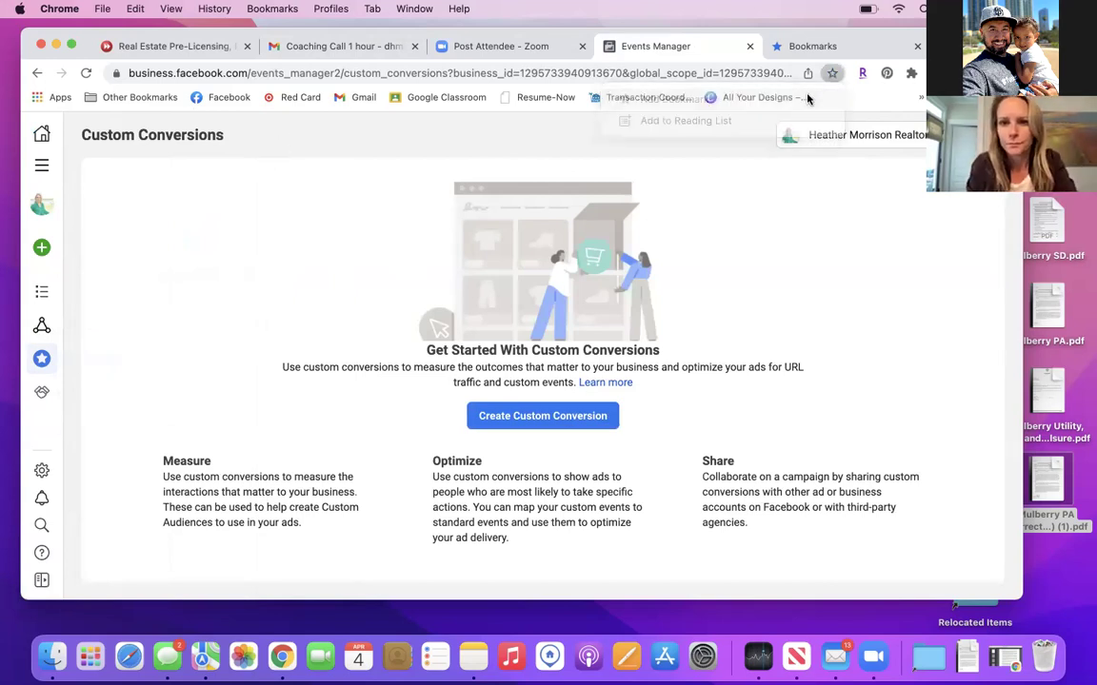
{"action": "type", "text": "Custom "}
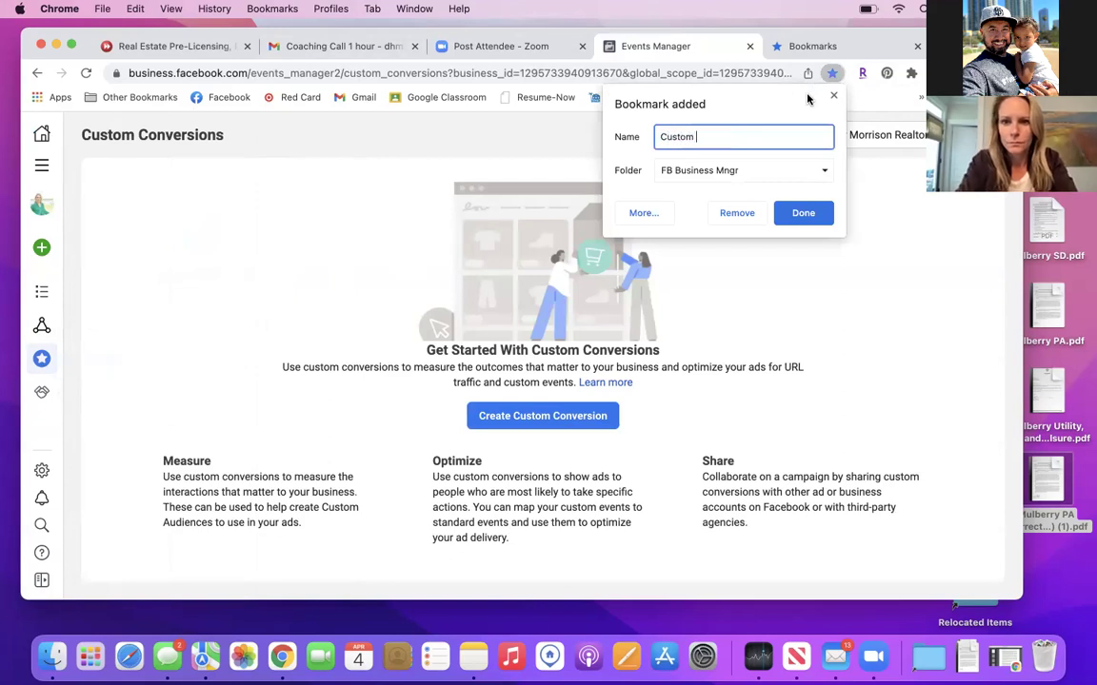
{"action": "type", "text": "Conversions"}
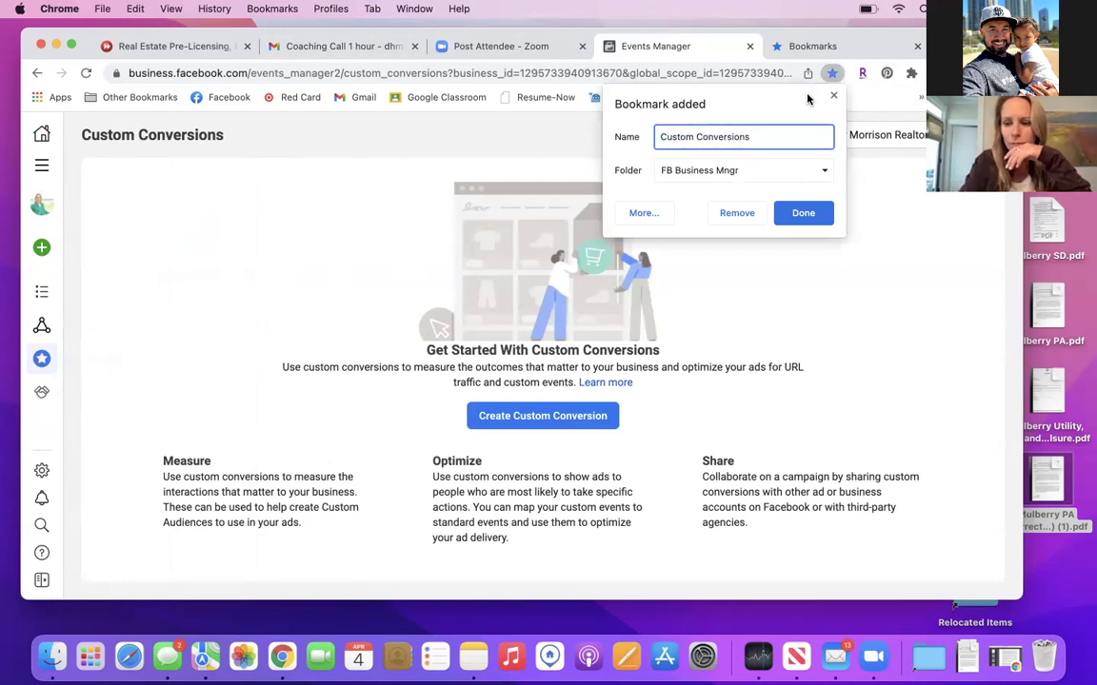
{"action": "key", "text": "BackSpace"}
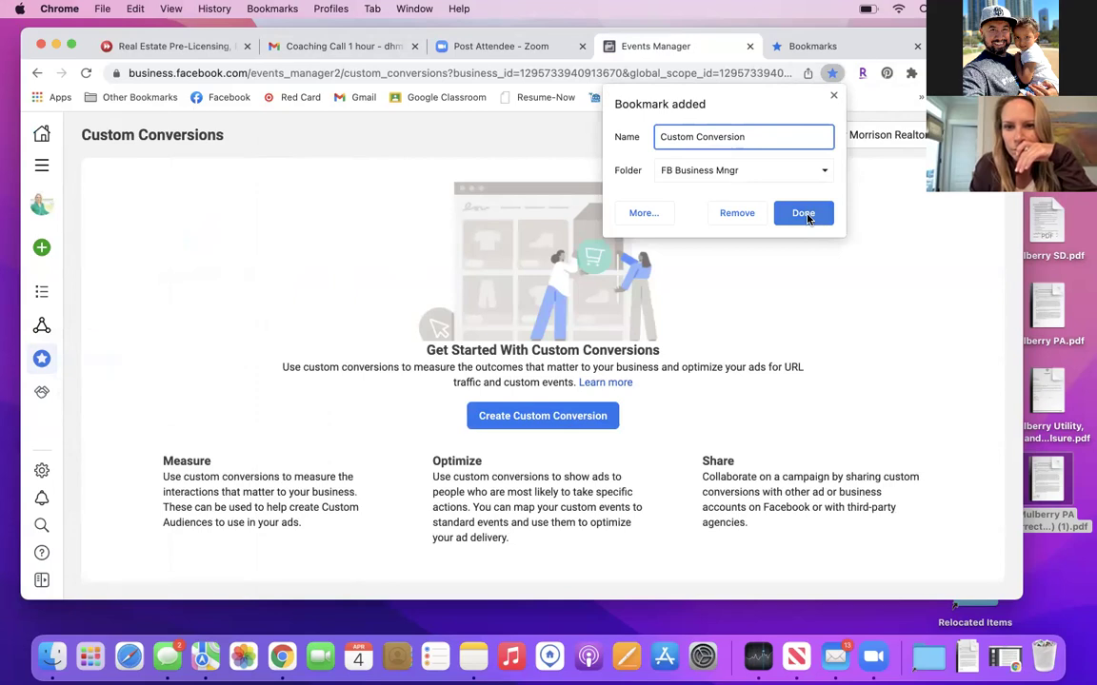
{"action": "left_click", "coordinate": [804, 214]}
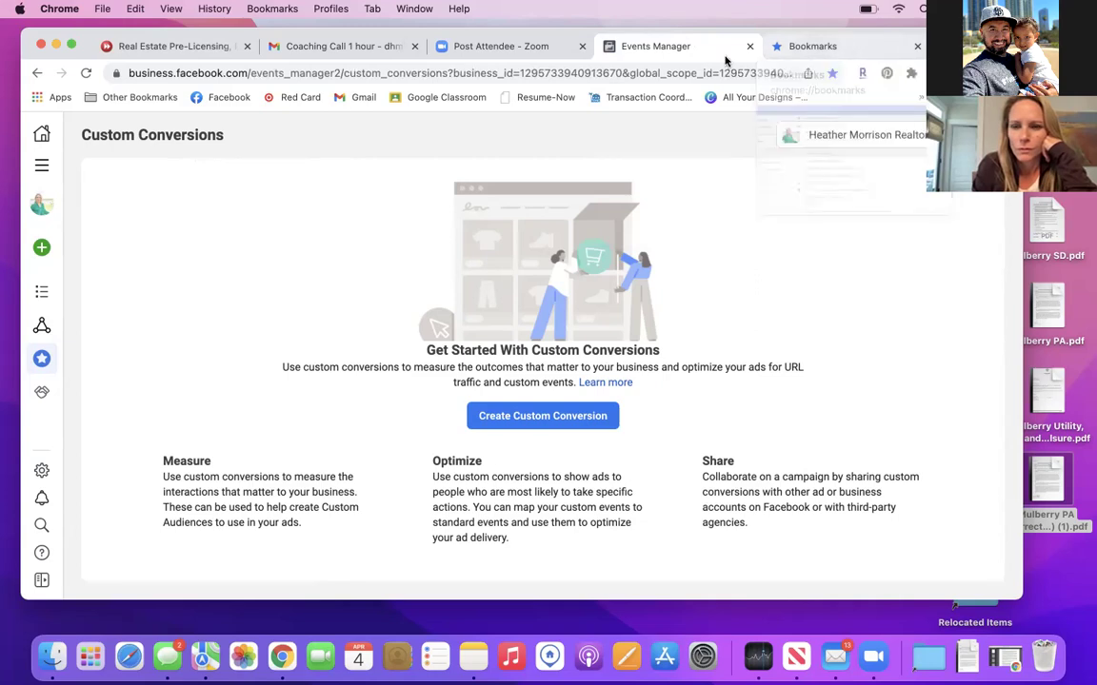
{"action": "left_click", "coordinate": [920, 99]}
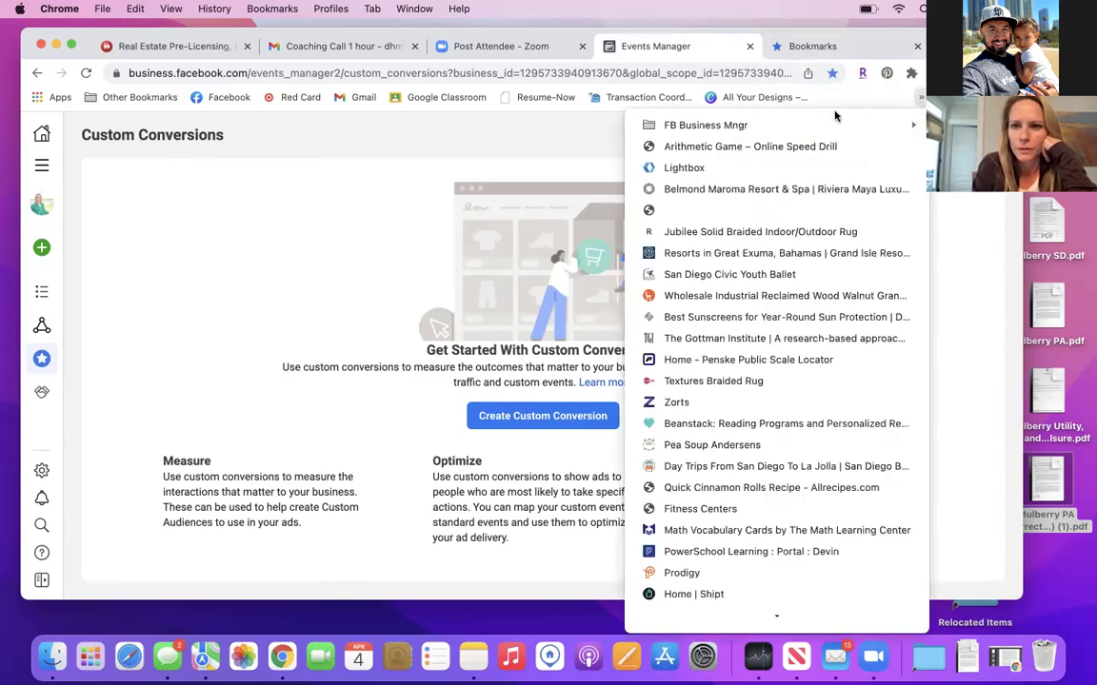
{"action": "mouse_move", "coordinate": [824, 127]}
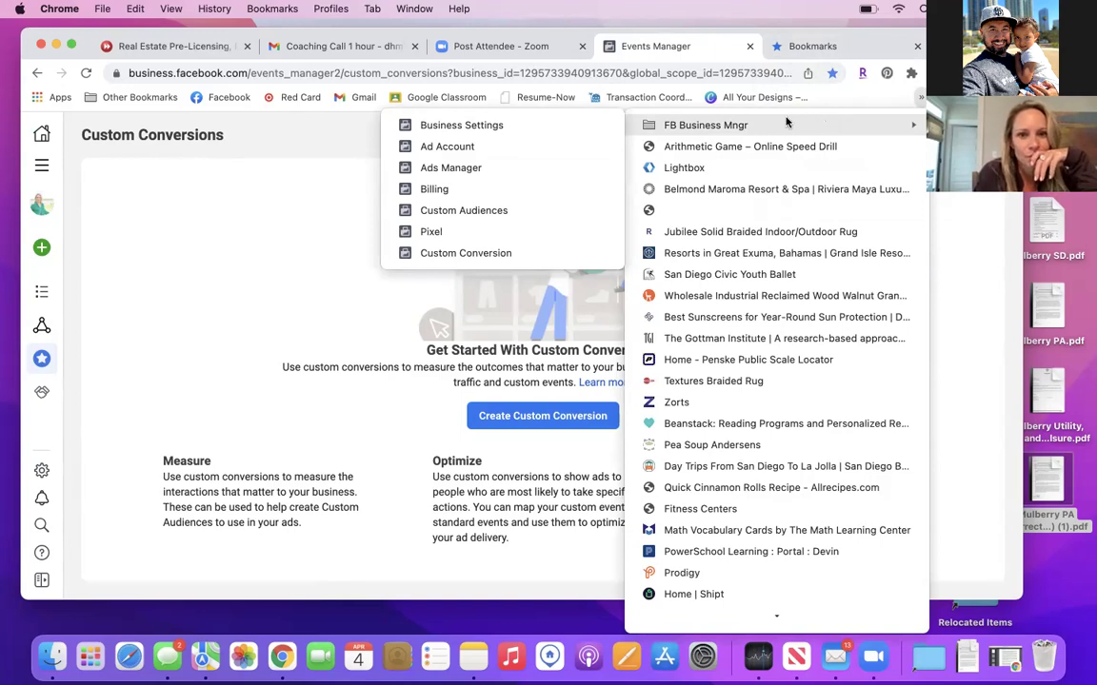
{"action": "key", "text": "Escape"}
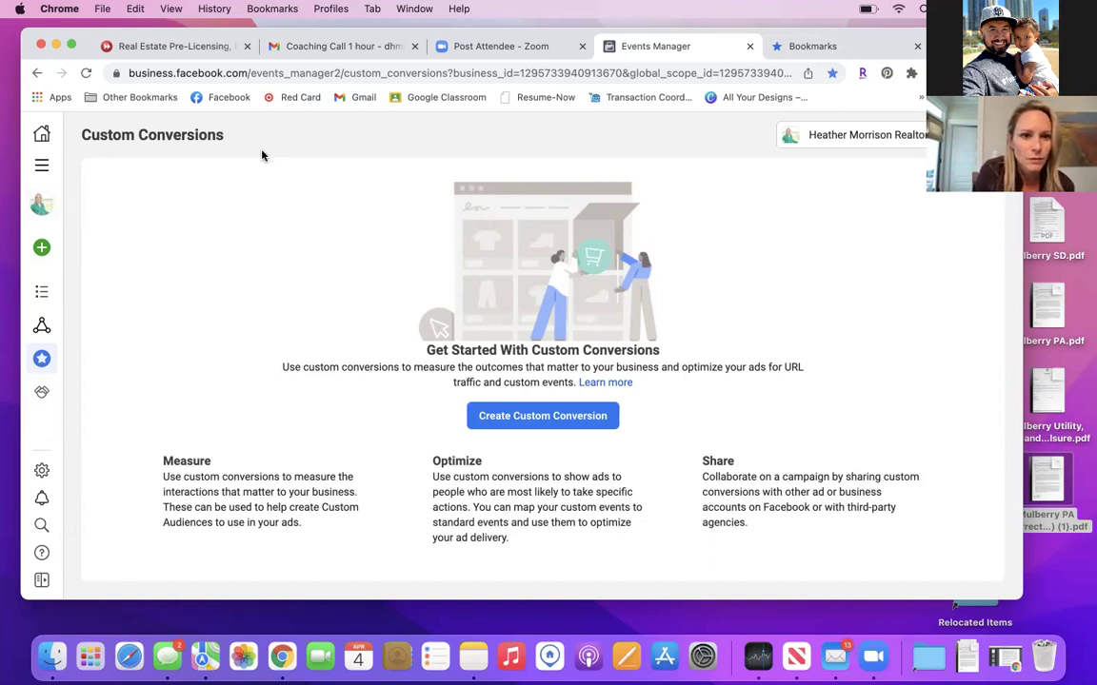
Open Facebook from the bookmarks and go to the realtor's Charleston-area business Page.
{"action": "left_click", "coordinate": [833, 50]}
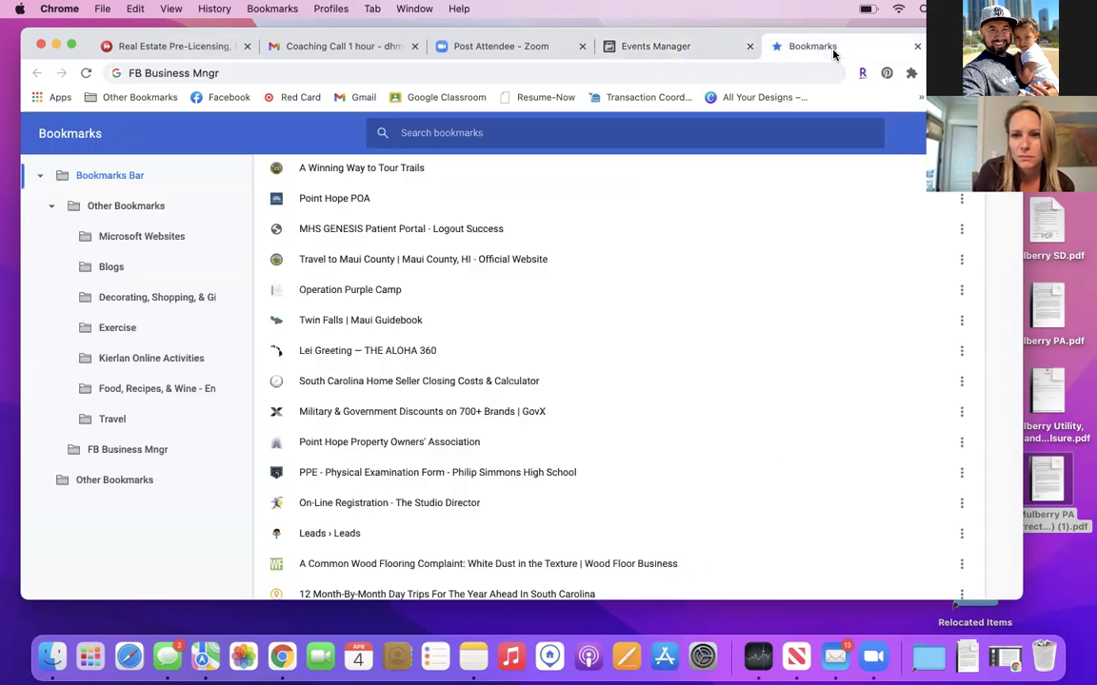
{"action": "left_click", "coordinate": [223, 99]}
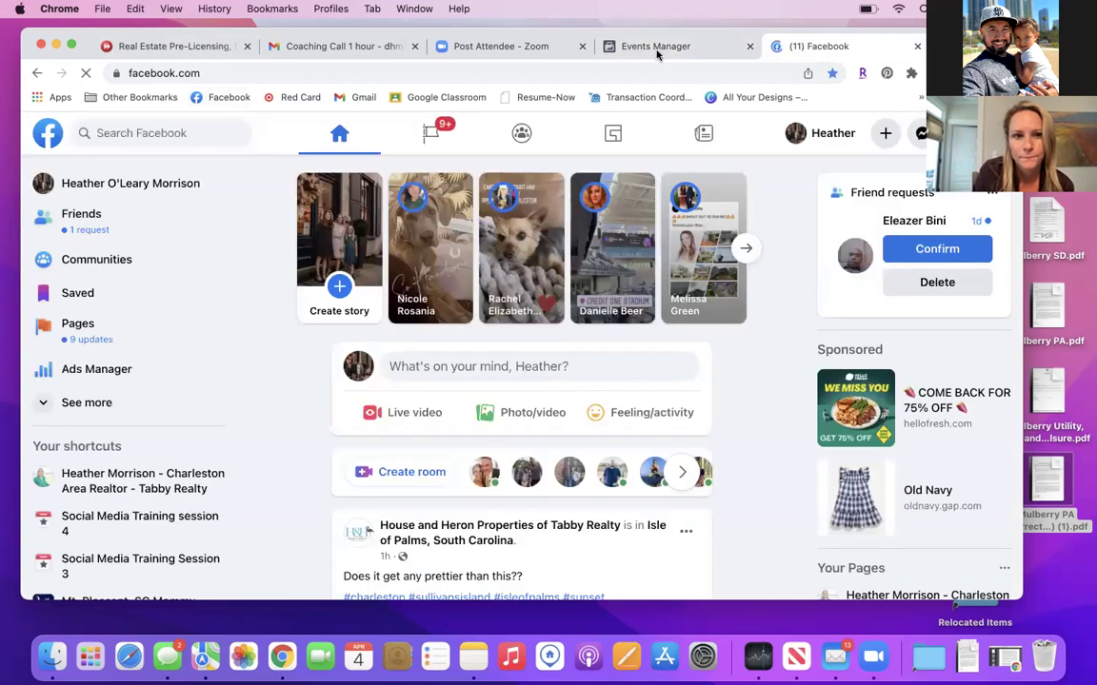
{"action": "left_click", "coordinate": [162, 489]}
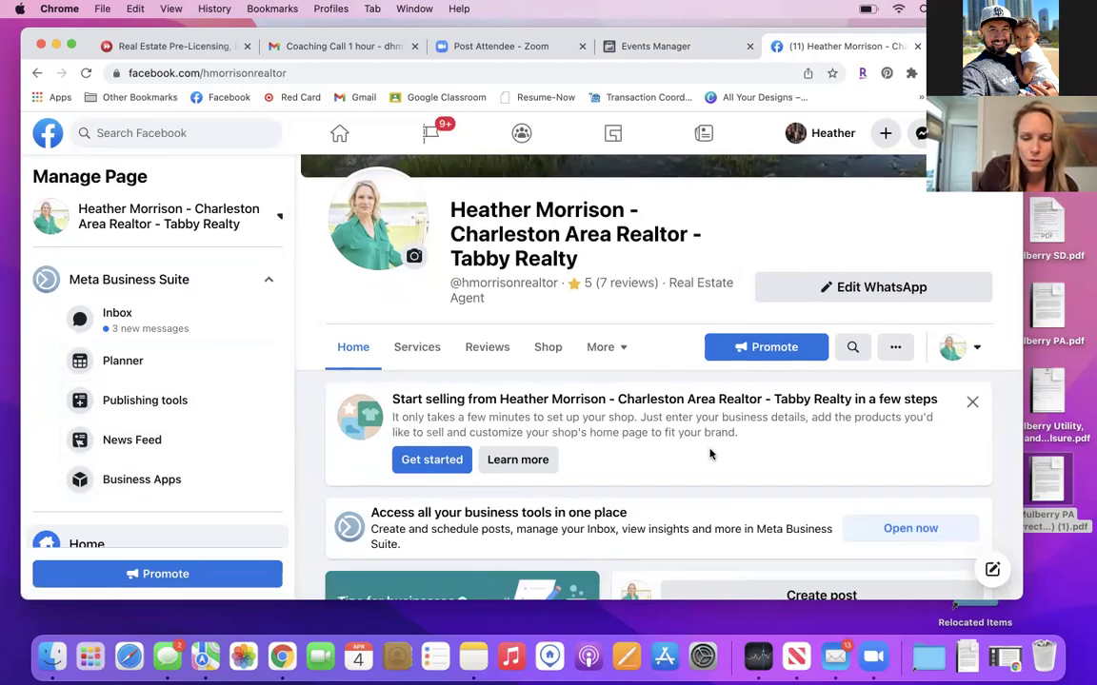
{"action": "scroll", "coordinate": [710, 453], "scroll_direction": "down", "scroll_amount": 5}
{"action": "scroll", "coordinate": [712, 456], "scroll_direction": "down", "scroll_amount": 2}
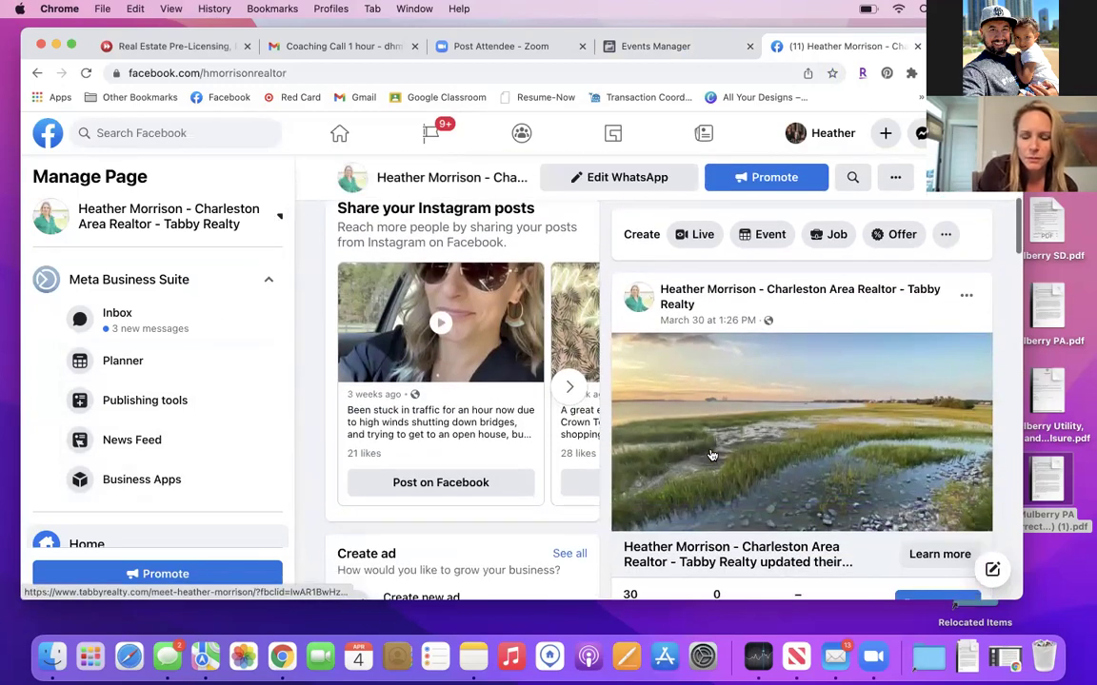
{"action": "scroll", "coordinate": [710, 453], "scroll_direction": "down", "scroll_amount": 5}
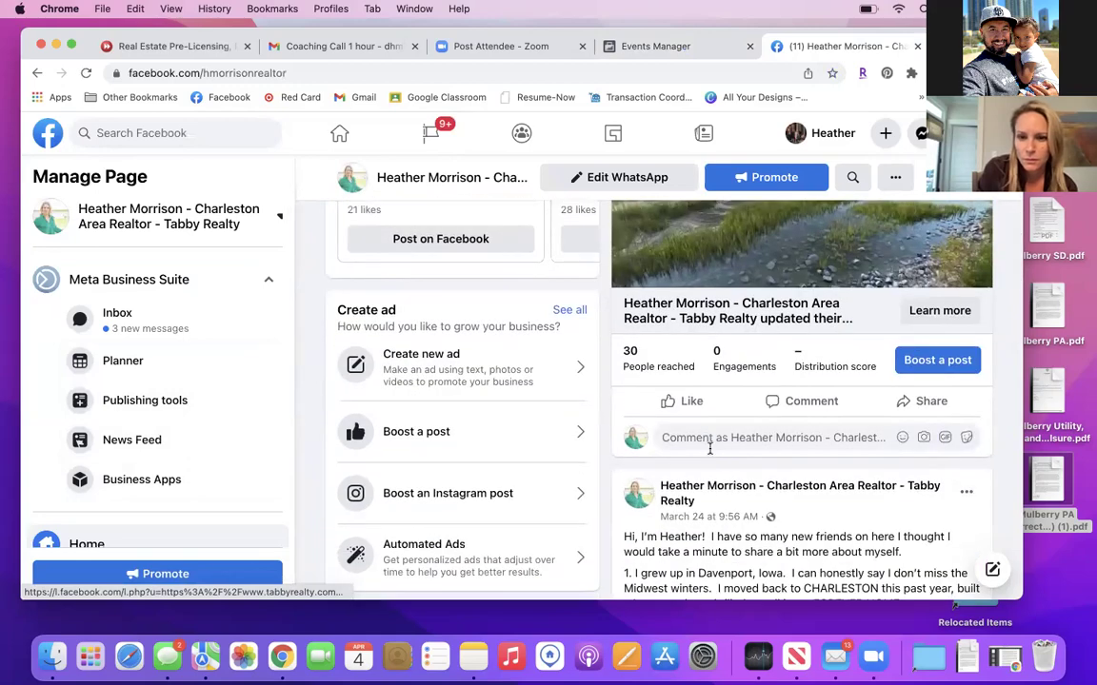
{"action": "scroll", "coordinate": [710, 448], "scroll_direction": "up", "scroll_amount": 3}
{"action": "scroll", "coordinate": [712, 455], "scroll_direction": "down", "scroll_amount": 5}
{"action": "scroll", "coordinate": [712, 455], "scroll_direction": "down", "scroll_amount": 10}
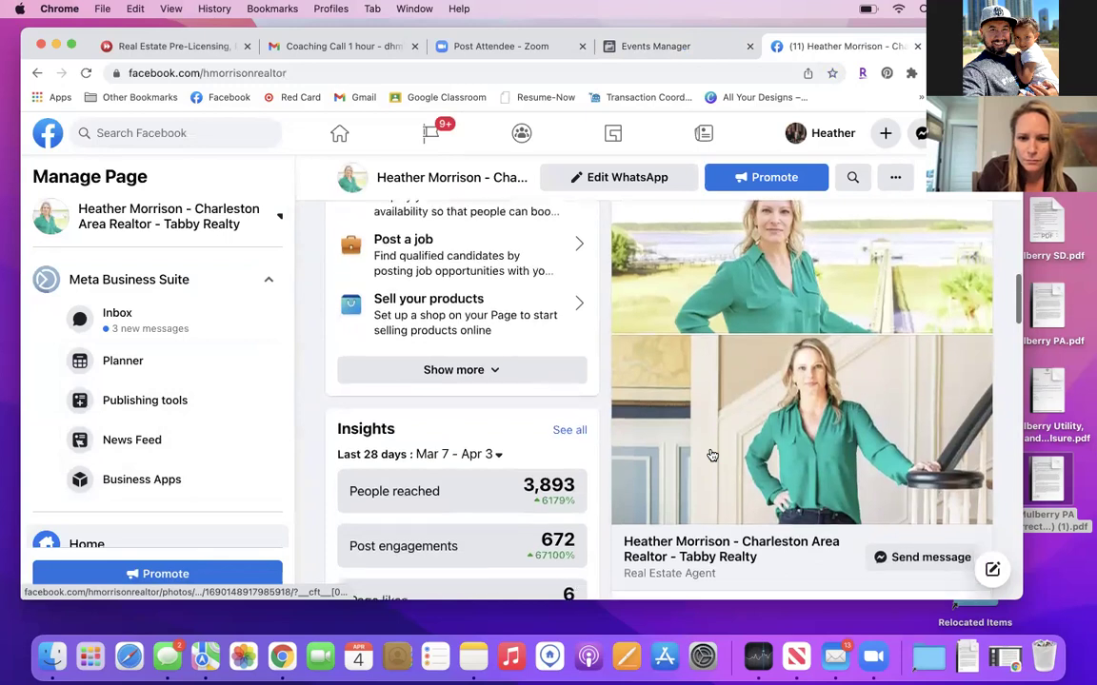
{"action": "scroll", "coordinate": [712, 455], "scroll_direction": "down", "scroll_amount": 7}
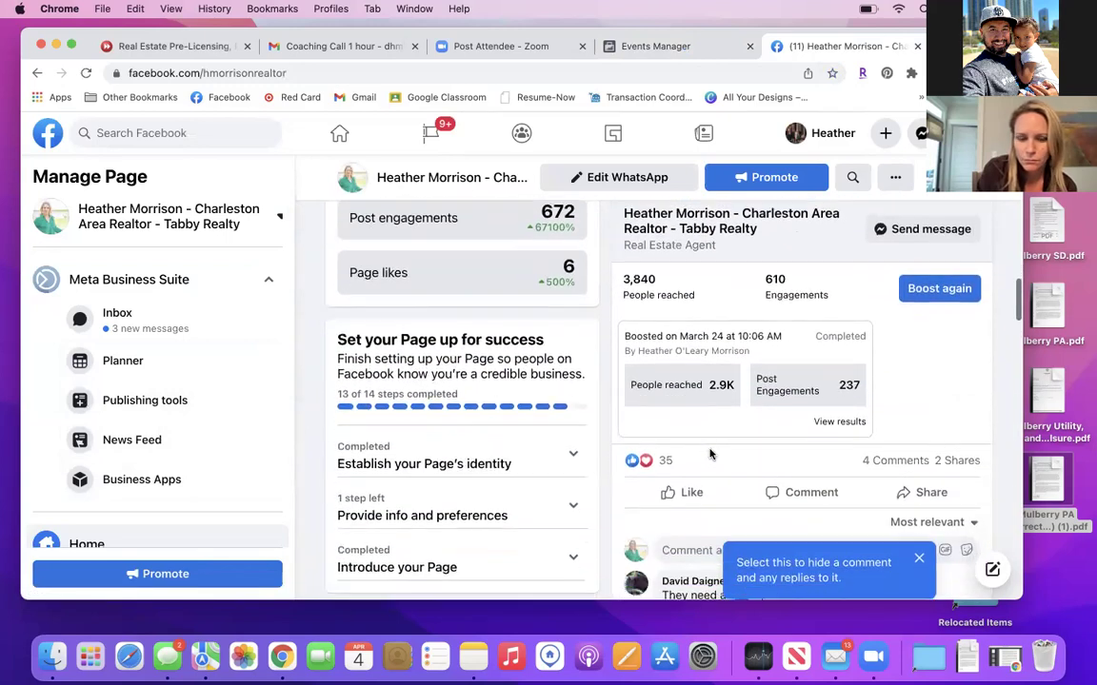
{"action": "scroll", "coordinate": [709, 454], "scroll_direction": "down", "scroll_amount": 6}
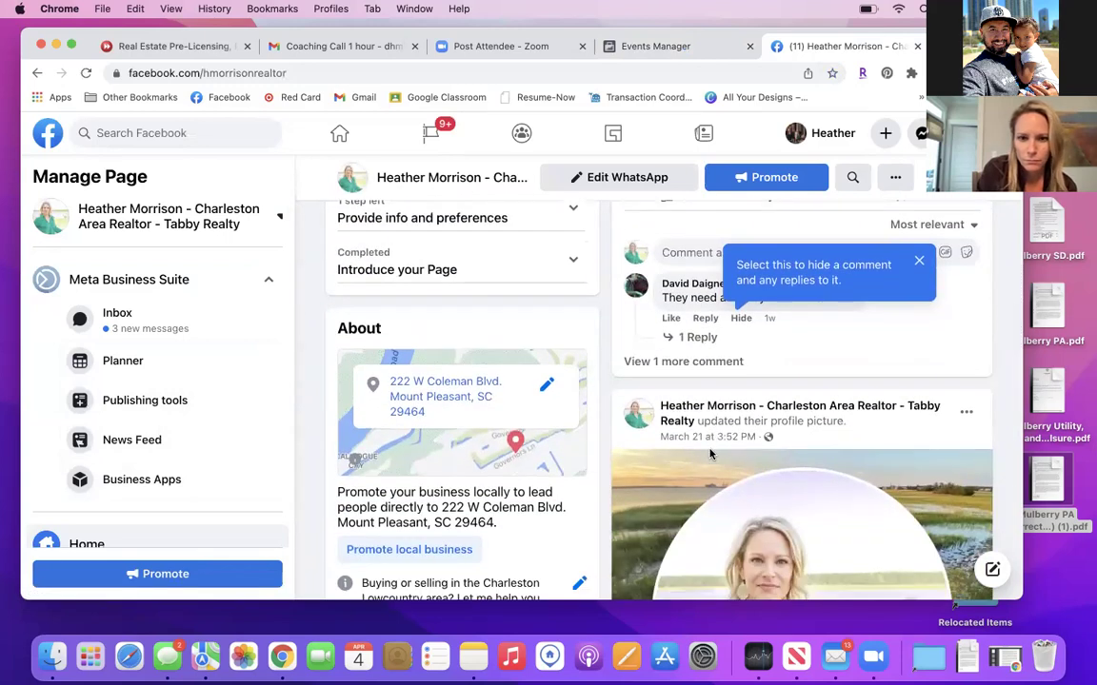
{"action": "scroll", "coordinate": [589, 389], "scroll_direction": "down", "scroll_amount": 2}
{"action": "scroll", "coordinate": [589, 389], "scroll_direction": "down", "scroll_amount": 5}
{"action": "scroll", "coordinate": [589, 390], "scroll_direction": "down", "scroll_amount": 5}
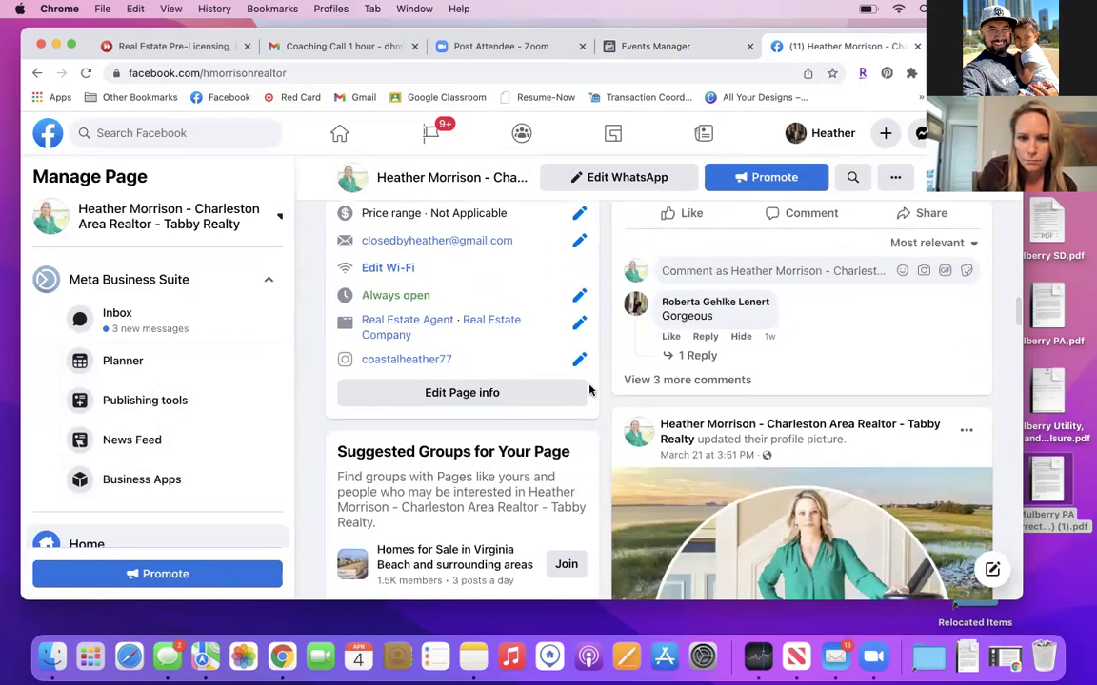
{"action": "scroll", "coordinate": [589, 389], "scroll_direction": "up", "scroll_amount": 2}
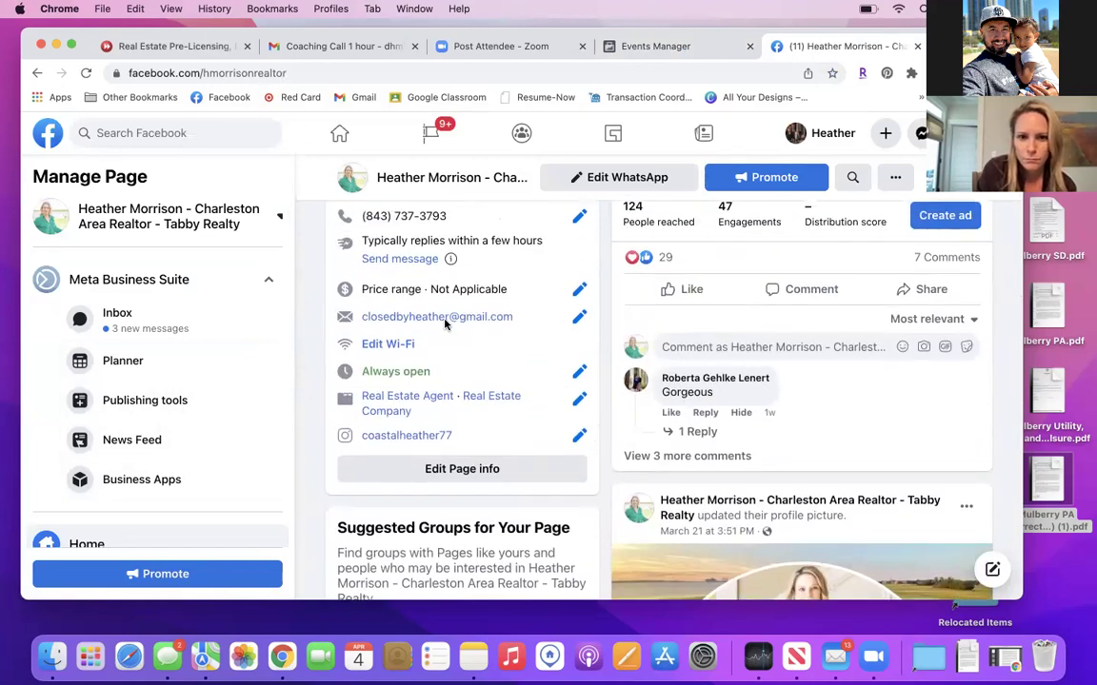
{"action": "scroll", "coordinate": [543, 394], "scroll_direction": "up", "scroll_amount": 3}
{"action": "scroll", "coordinate": [543, 395], "scroll_direction": "up", "scroll_amount": 2}
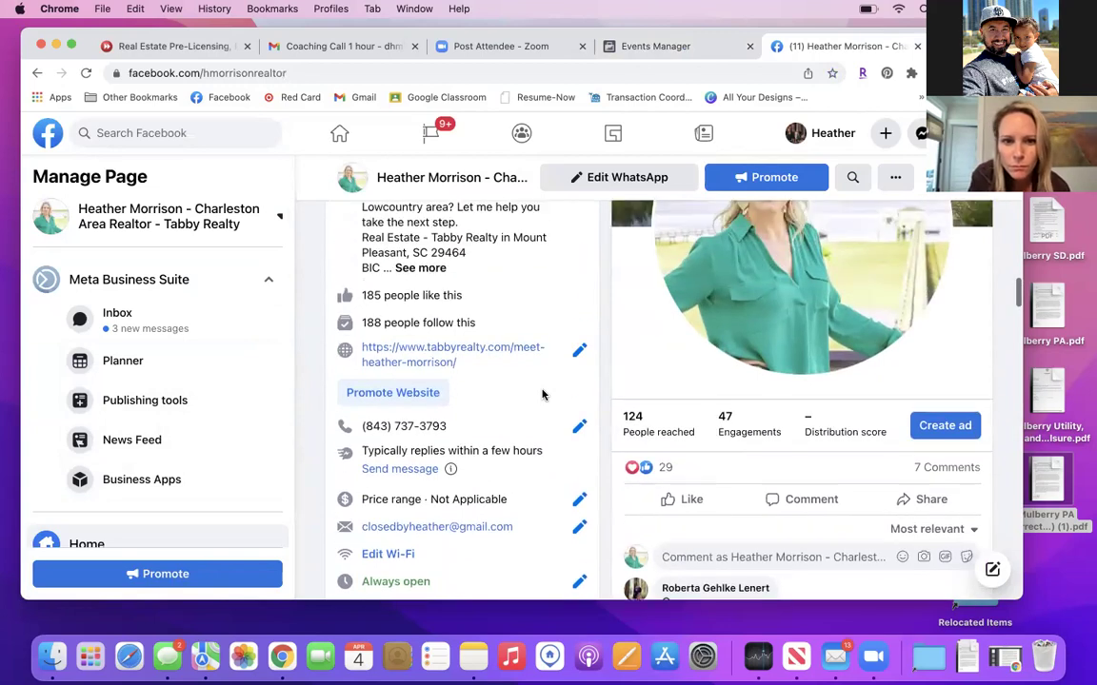